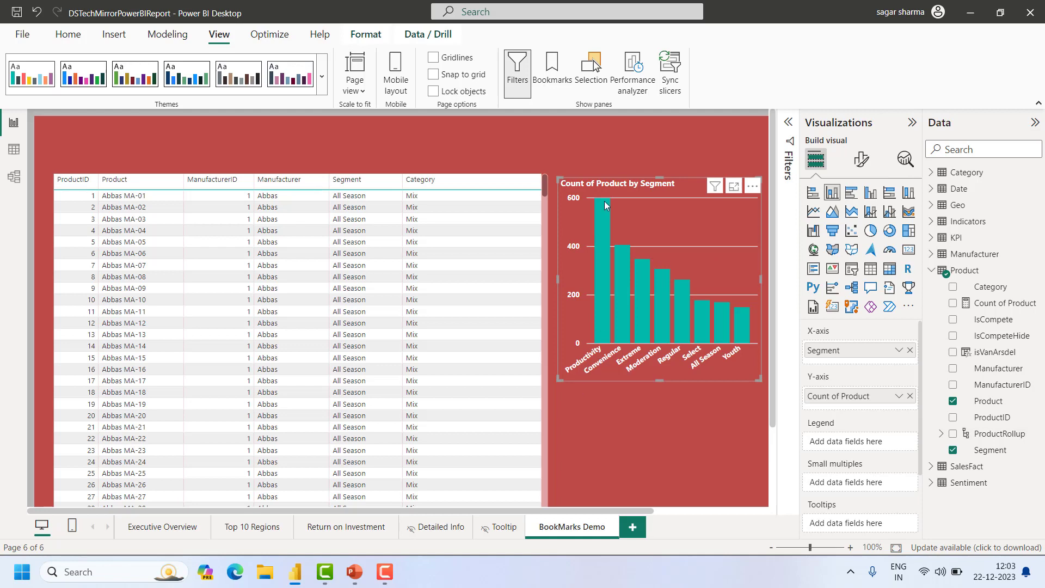
# Add a narrow slicer at the report page's upper-left corner and assign the Product table's Segment field to it
pyautogui.moveTo(605, 205)
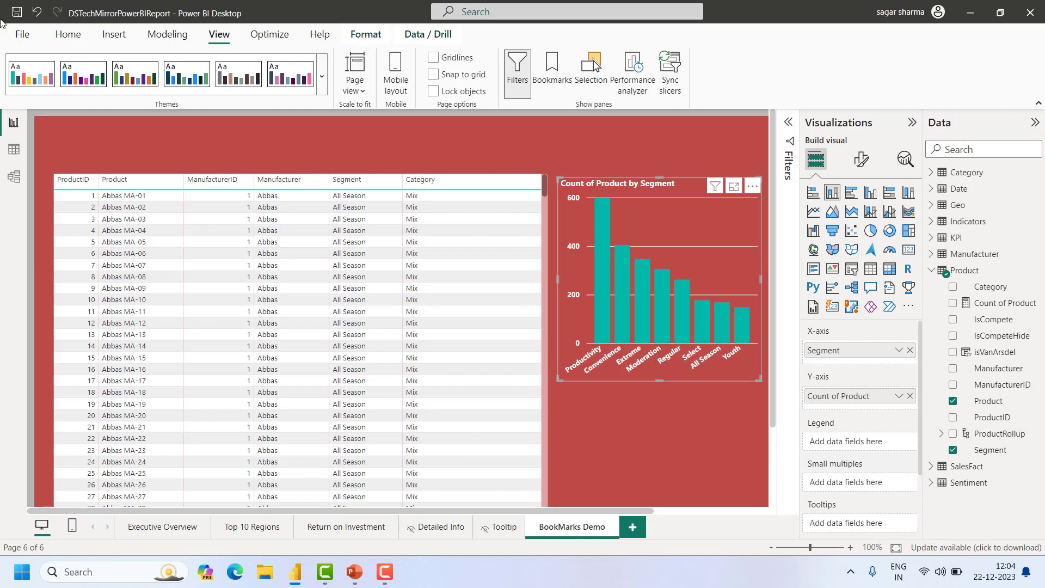
pyautogui.click(66, 37)
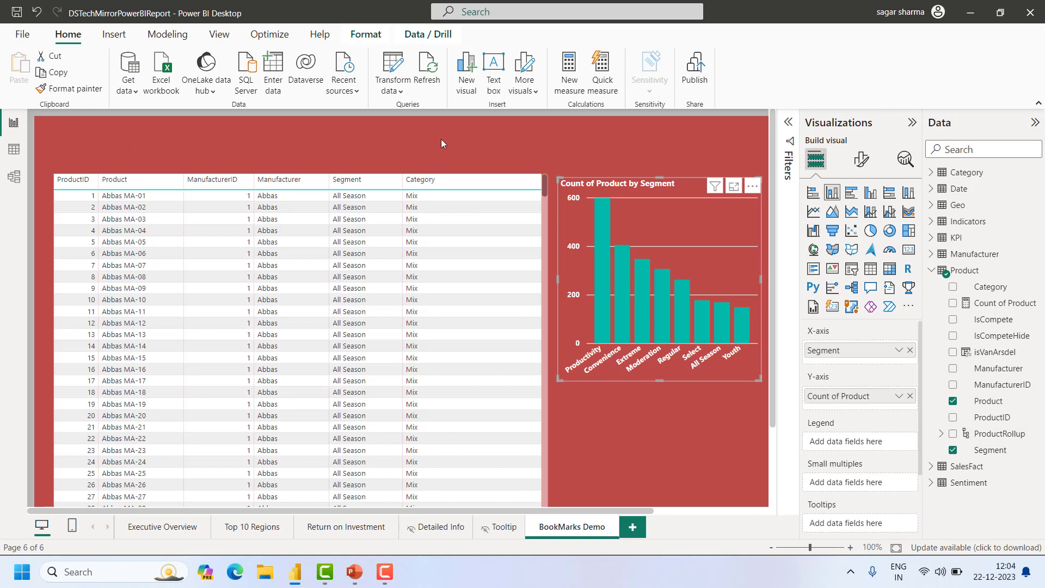
pyautogui.click(853, 270)
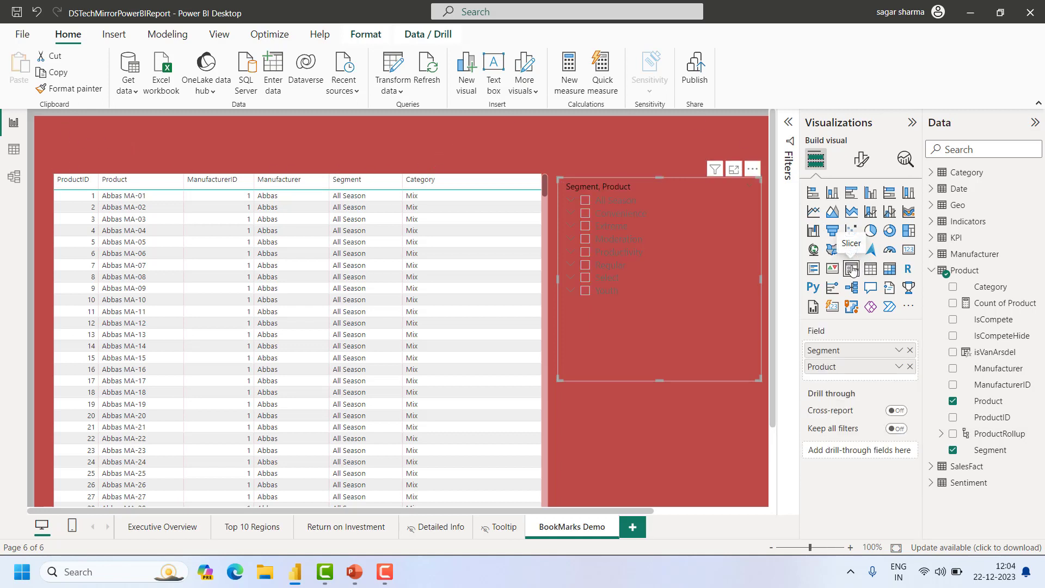
pyautogui.moveTo(154, 184); pyautogui.dragTo(115, 146)
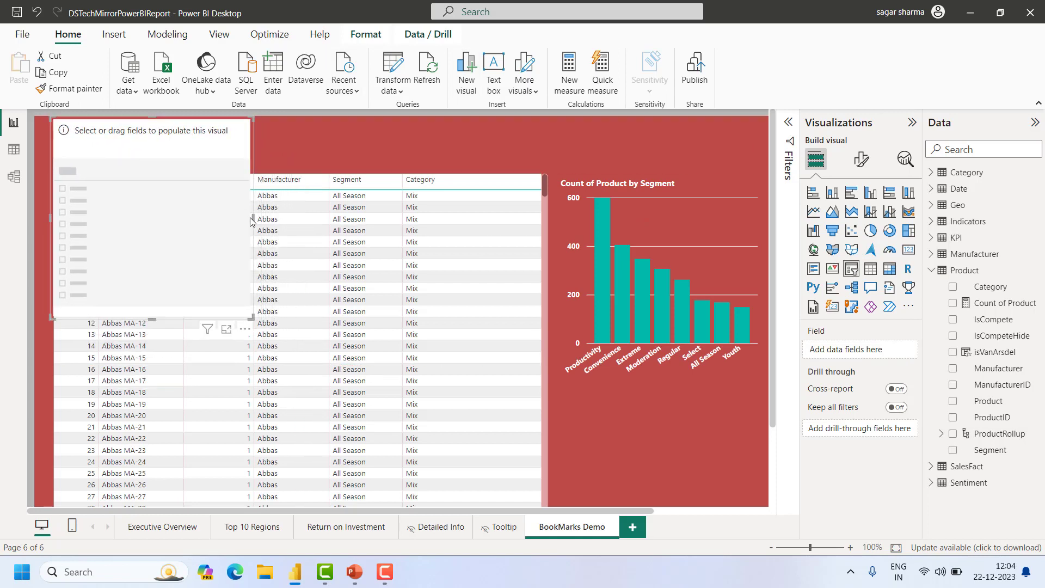
pyautogui.moveTo(252, 218); pyautogui.dragTo(201, 218)
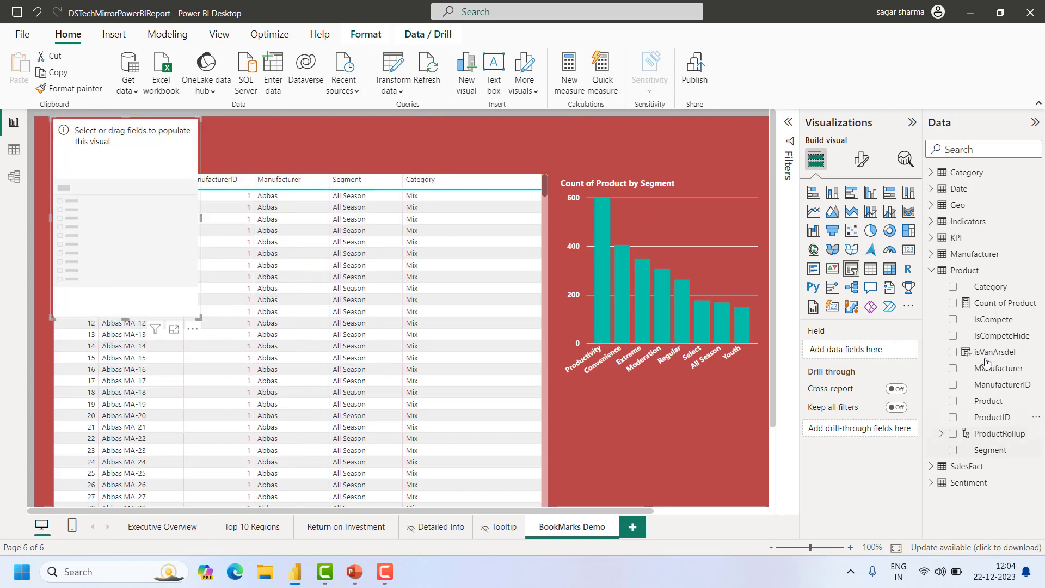
pyautogui.click(964, 272)
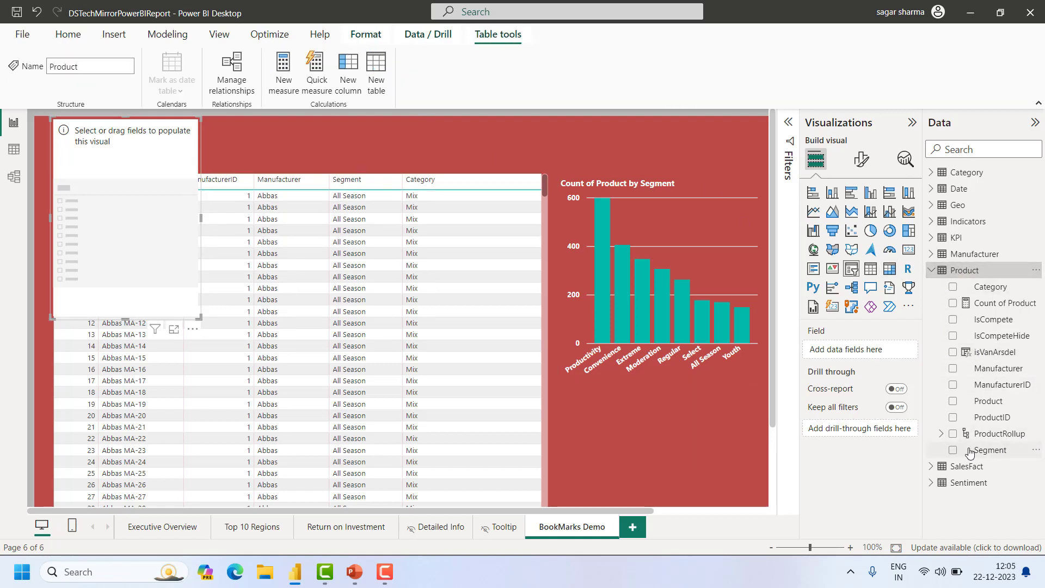
pyautogui.moveTo(1006, 457); pyautogui.dragTo(875, 355)
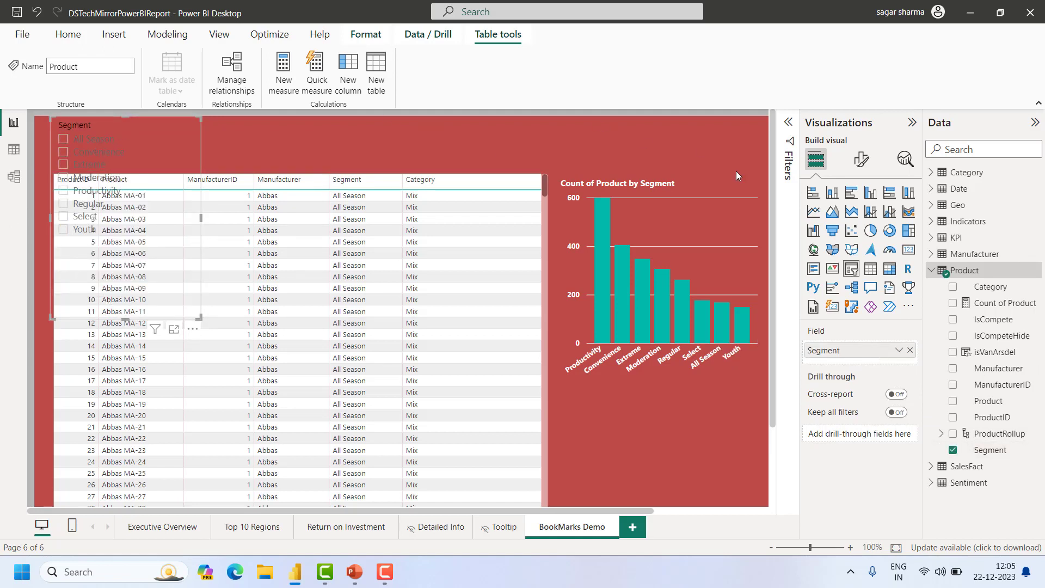
# Format the Segment slicer's values in bold with a white font color
pyautogui.click(861, 159)
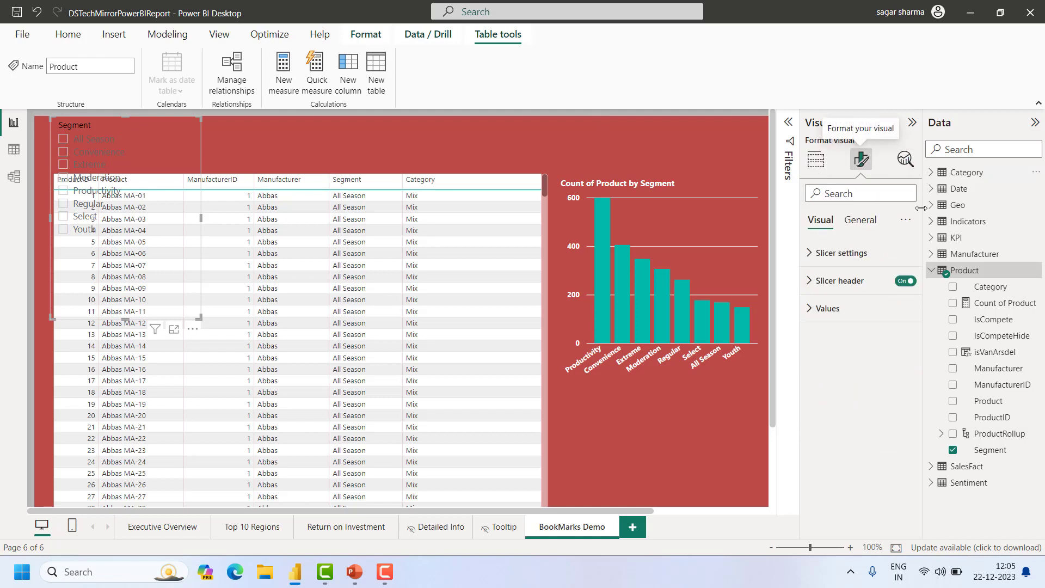
pyautogui.click(816, 256)
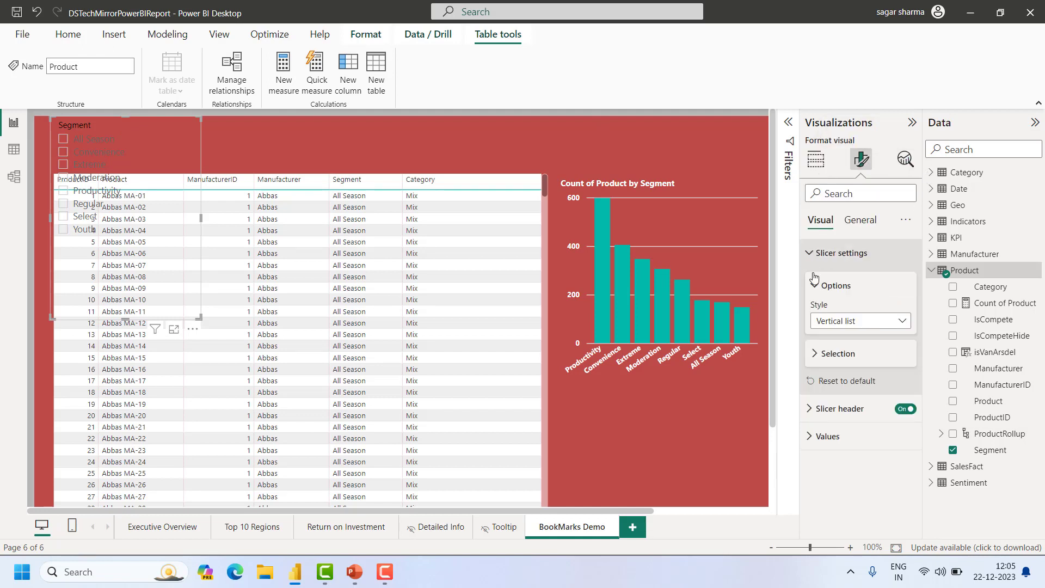
pyautogui.click(820, 360)
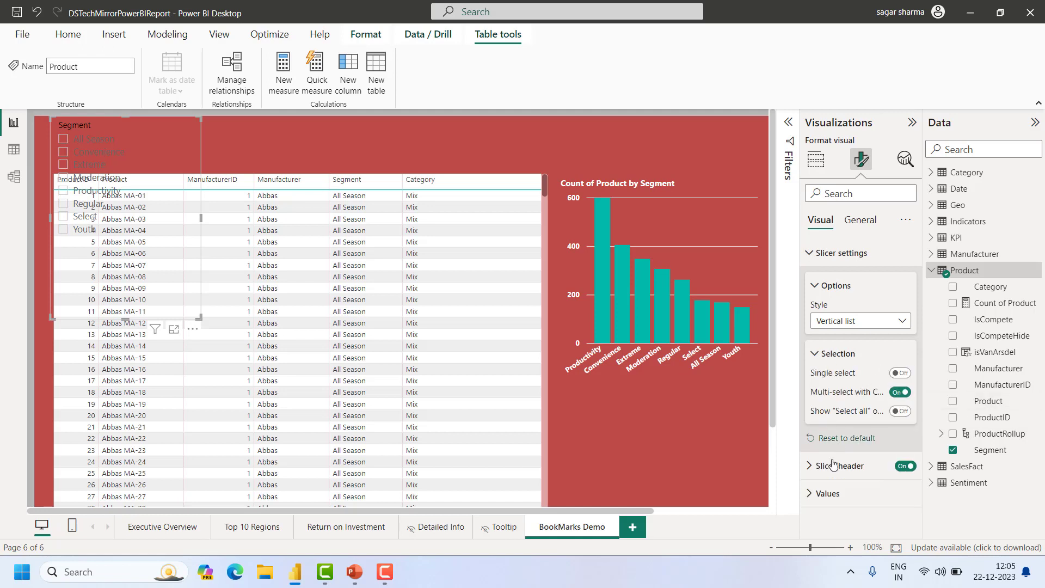
pyautogui.click(827, 494)
pyautogui.scroll(-3, 841, 469)
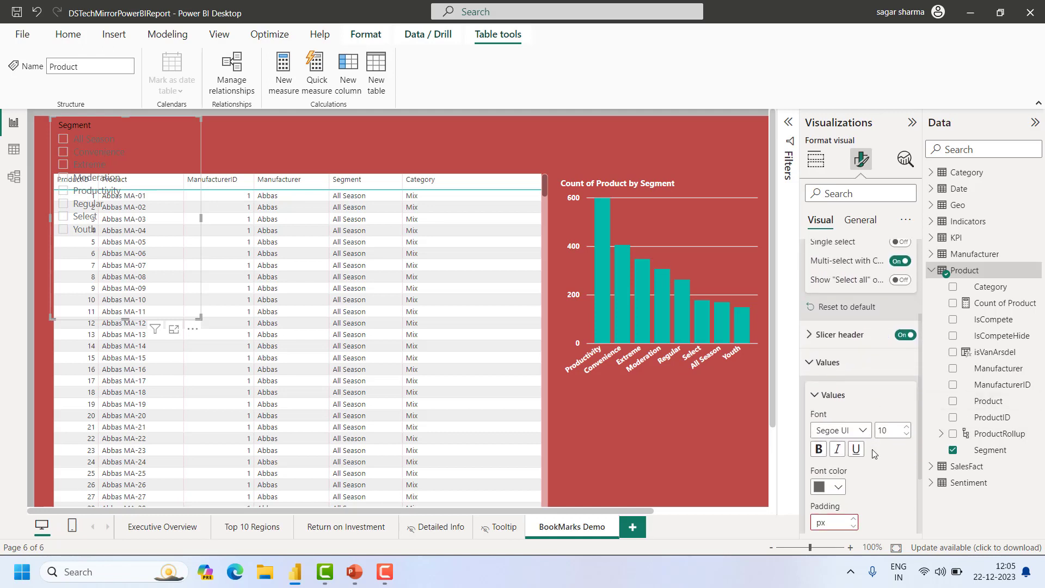
pyautogui.scroll(-1, 845, 453)
pyautogui.click(833, 441)
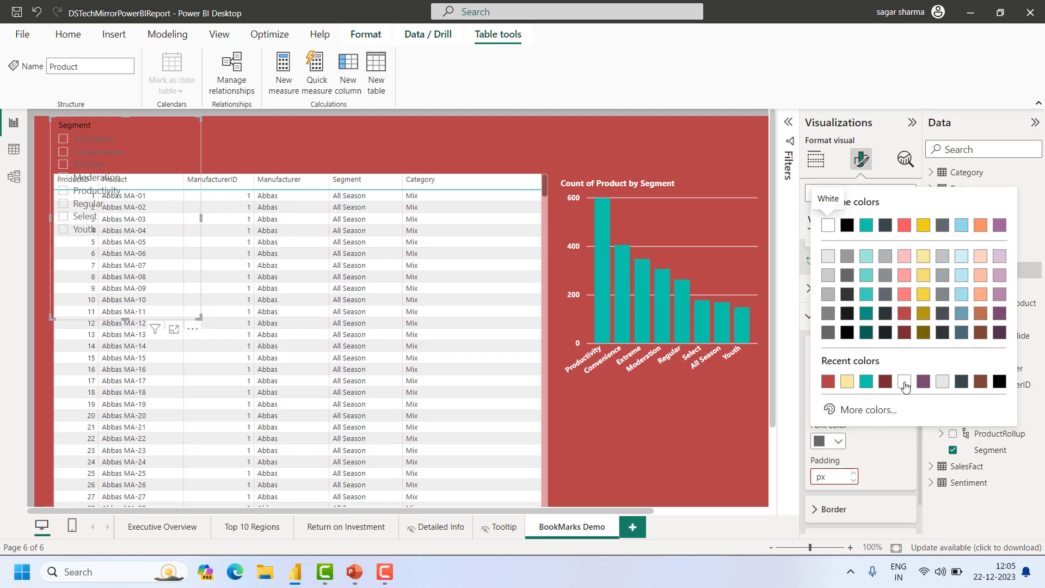
pyautogui.click(905, 386)
pyautogui.click(823, 408)
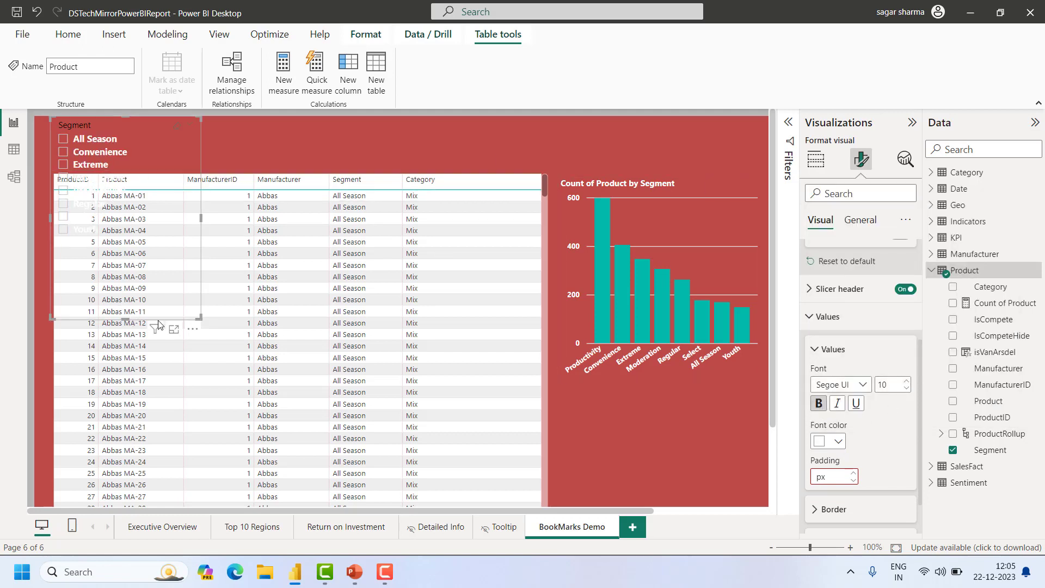
pyautogui.click(824, 316)
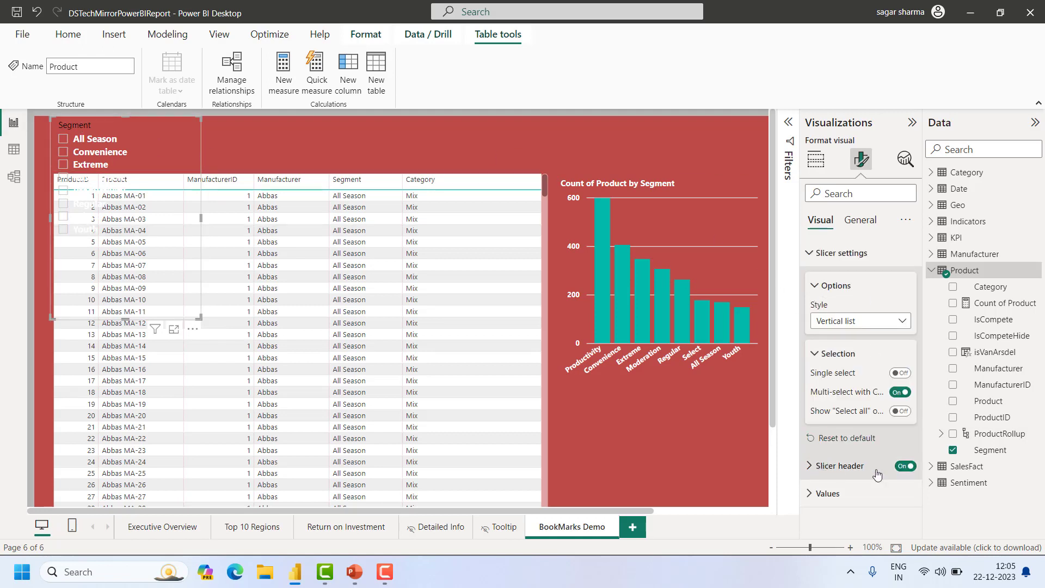
# Keep the slicer header on and make its Segment title bold with a white font color
pyautogui.click(906, 467)
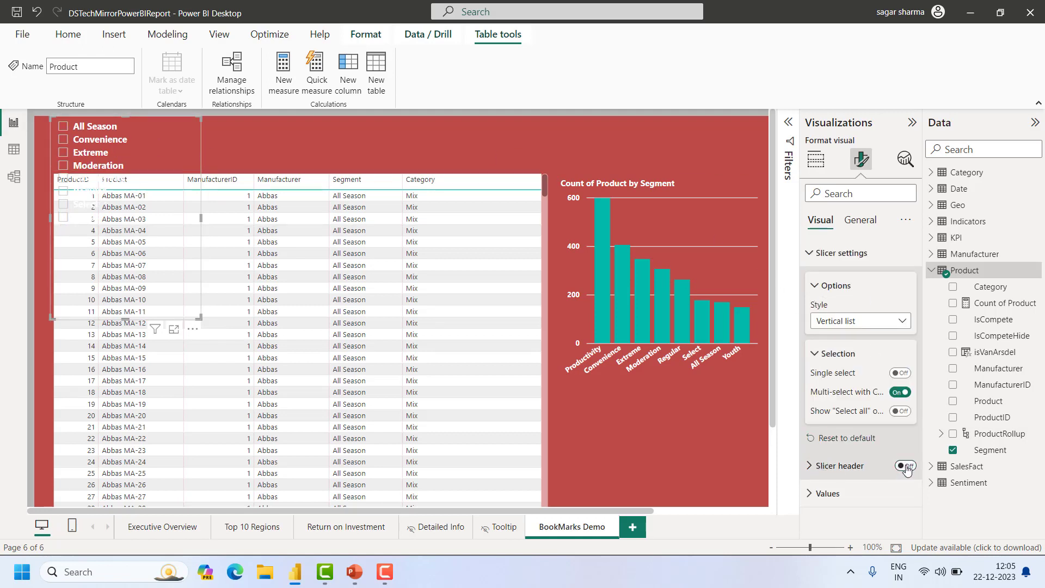
pyautogui.click(906, 466)
pyautogui.click(838, 467)
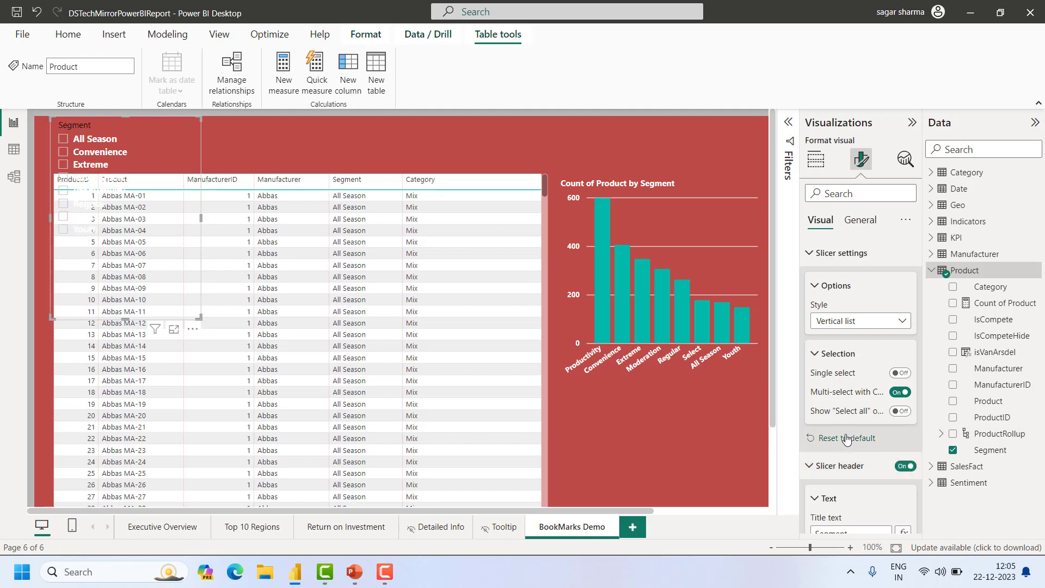
pyautogui.scroll(-3, 849, 432)
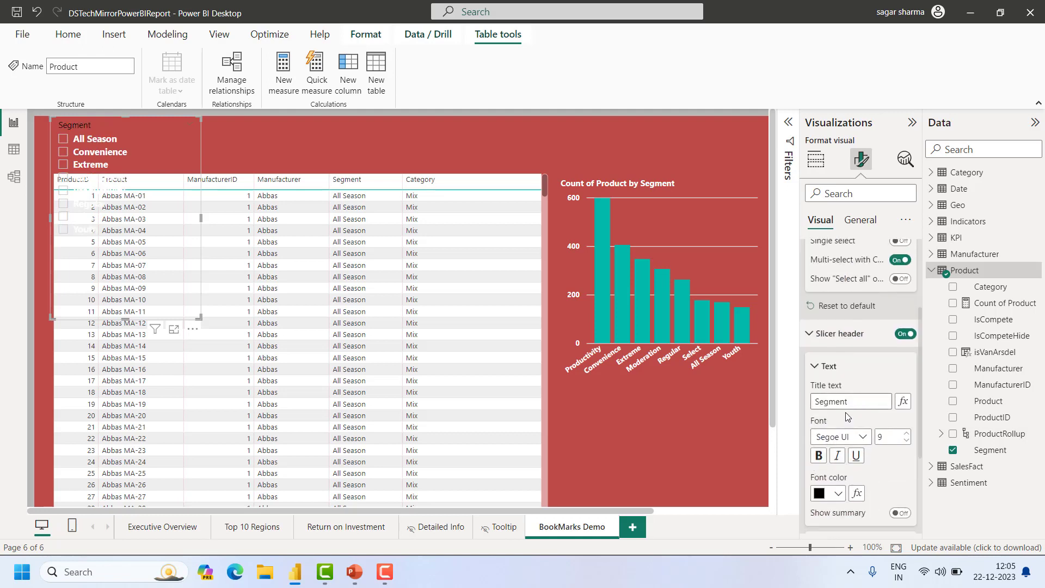
pyautogui.click(826, 457)
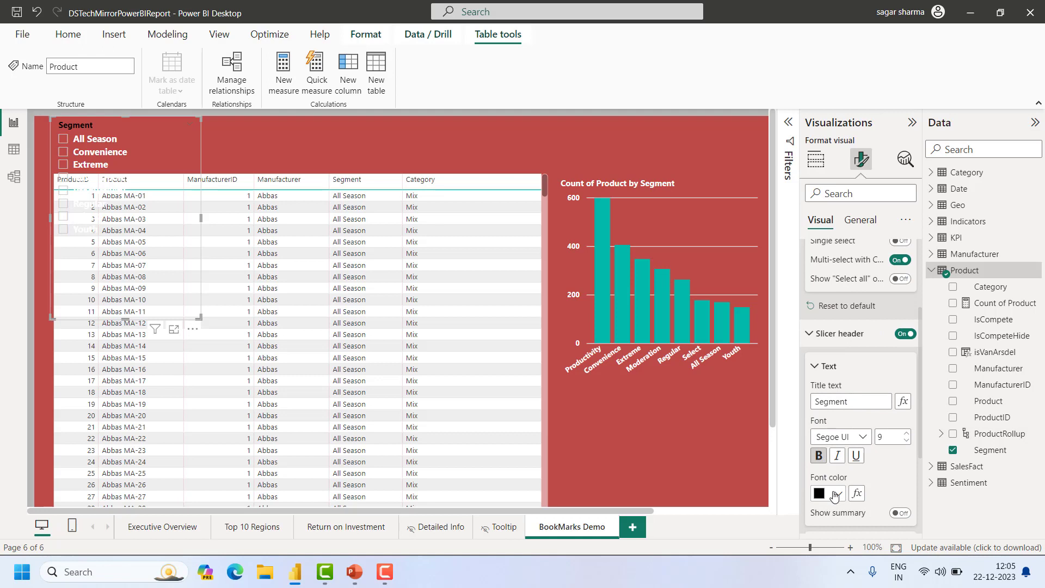
pyautogui.click(838, 493)
pyautogui.click(828, 434)
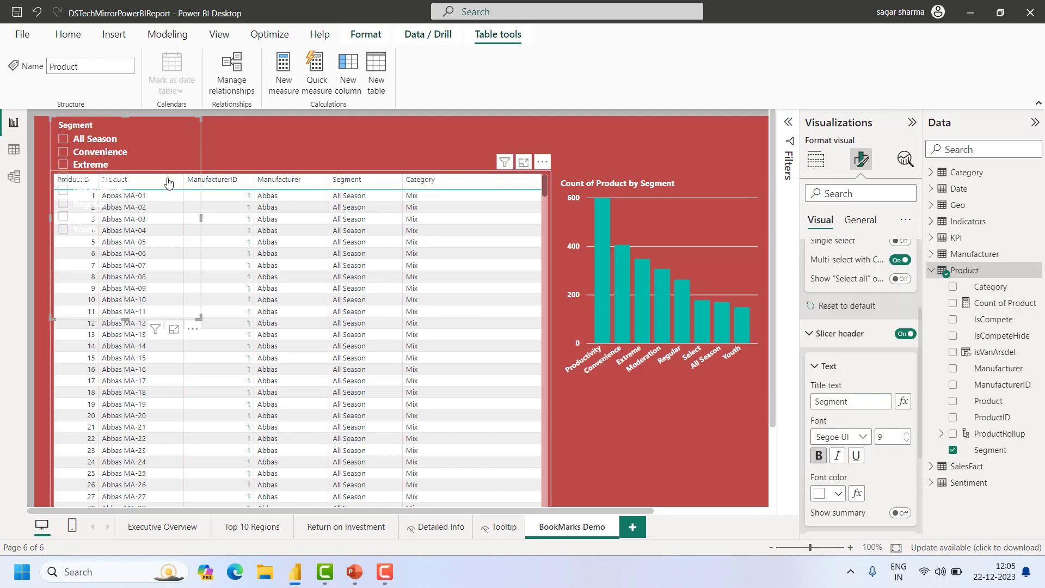
# Set the Segment slicer's style to Dropdown and reduce its height to fit above the product table
pyautogui.scroll(3, 868, 299)
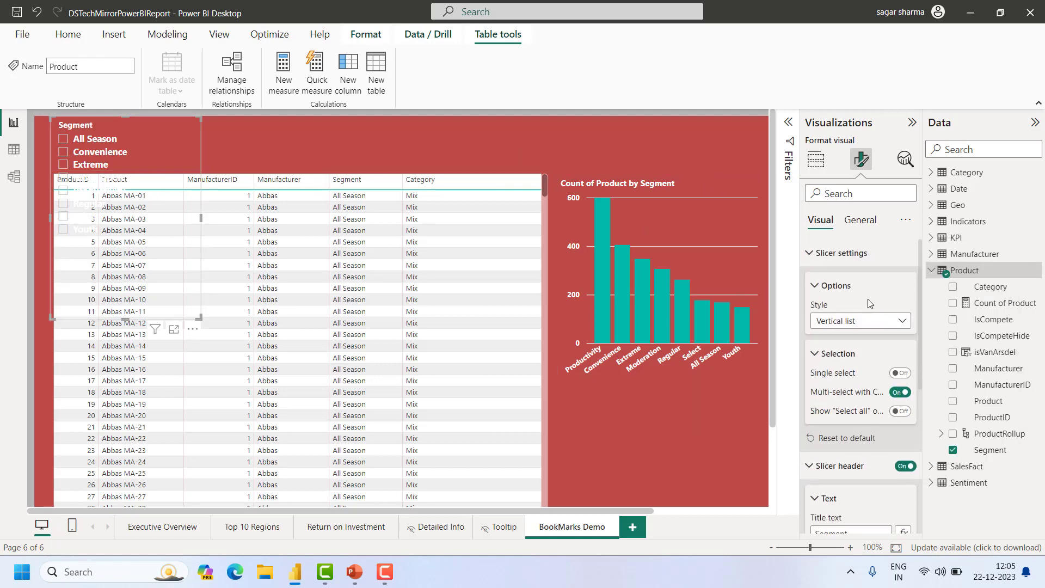
pyautogui.click(814, 254)
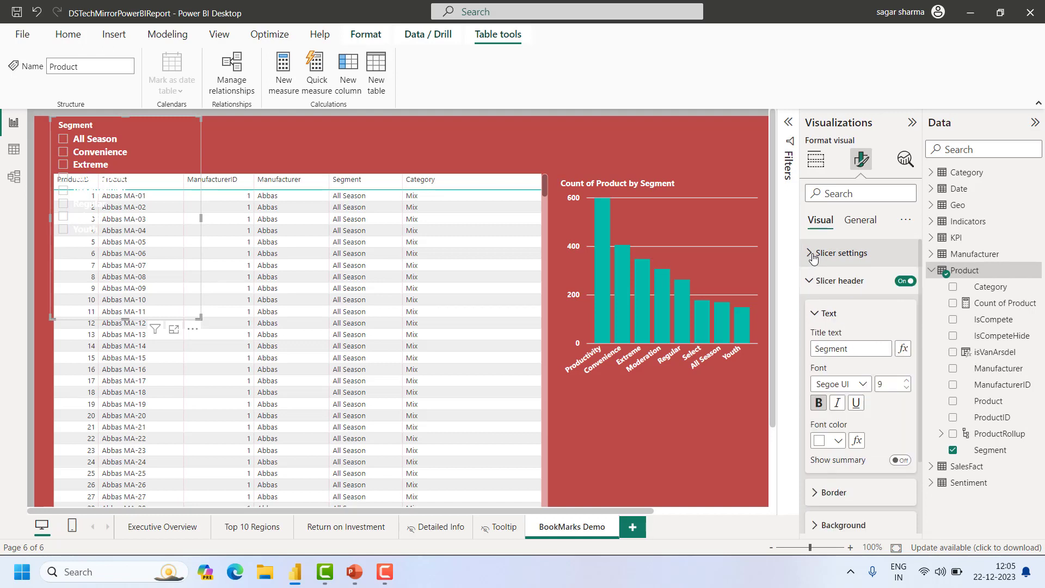
pyautogui.click(808, 254)
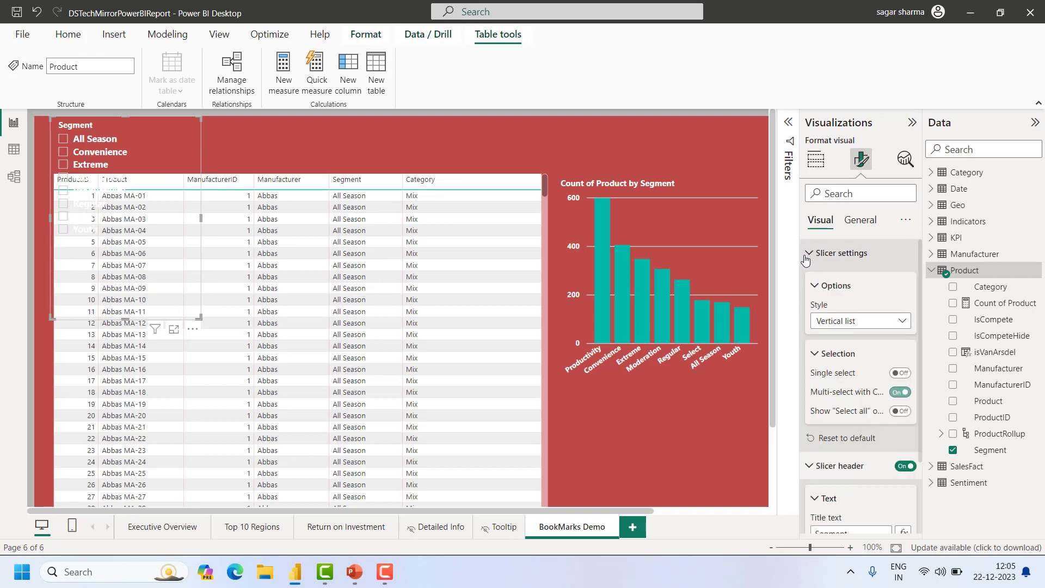
pyautogui.click(893, 321)
pyautogui.click(829, 357)
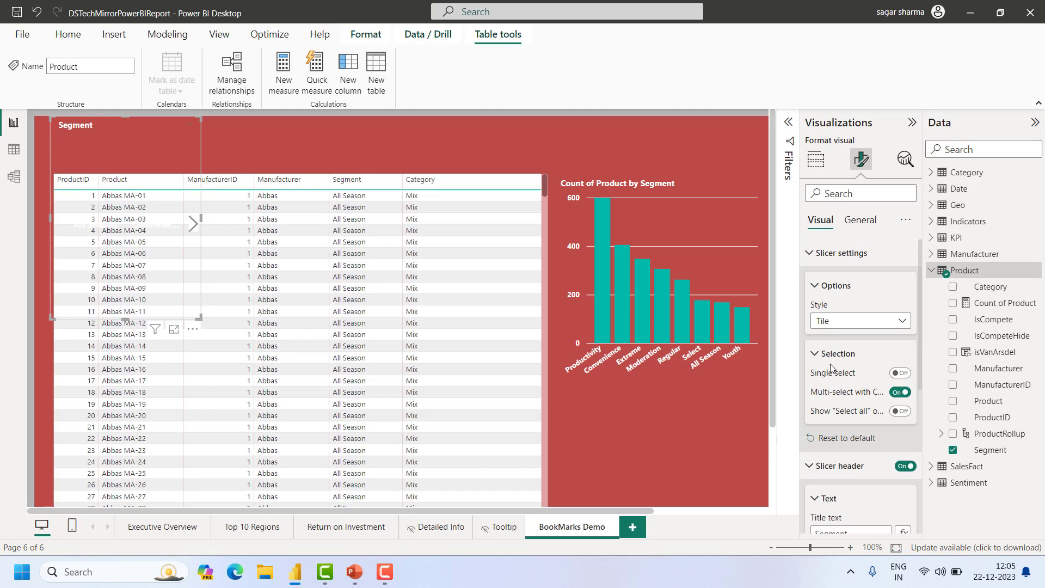
pyautogui.click(849, 327)
pyautogui.click(833, 373)
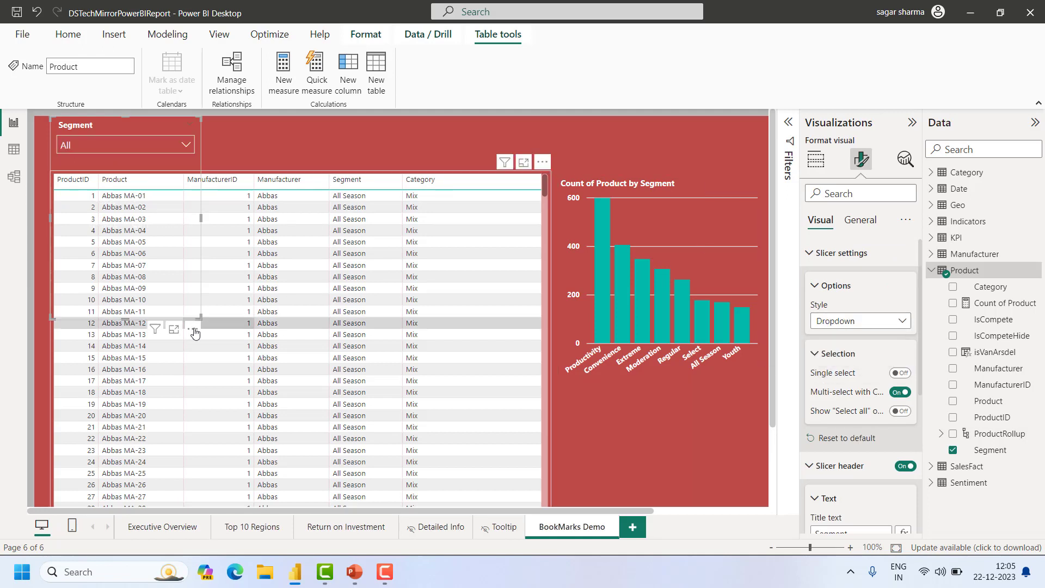
pyautogui.moveTo(125, 317); pyautogui.dragTo(126, 170)
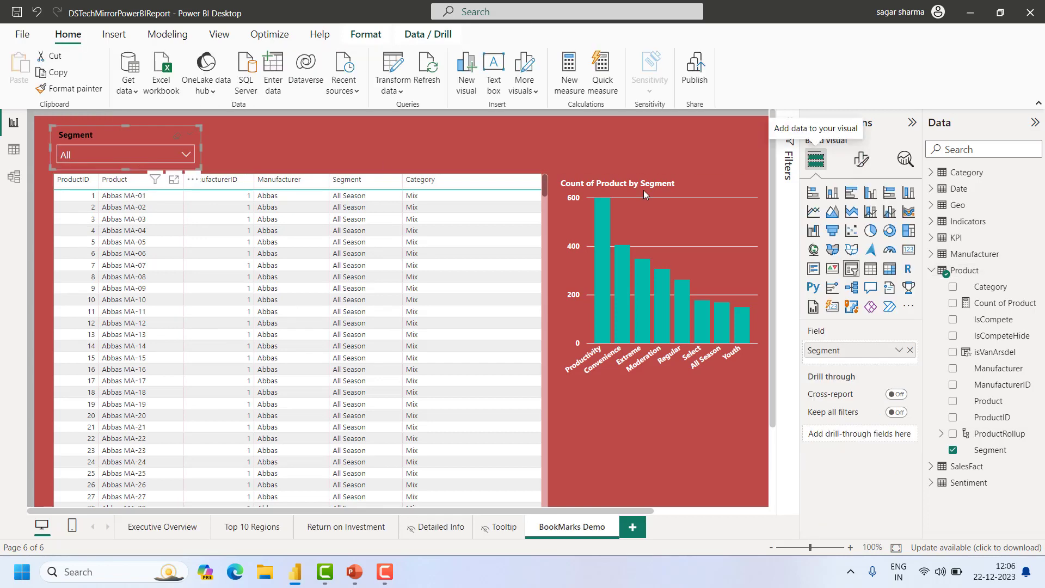
# Set the font color of the Segment slicer's values to black
pyautogui.click(862, 160)
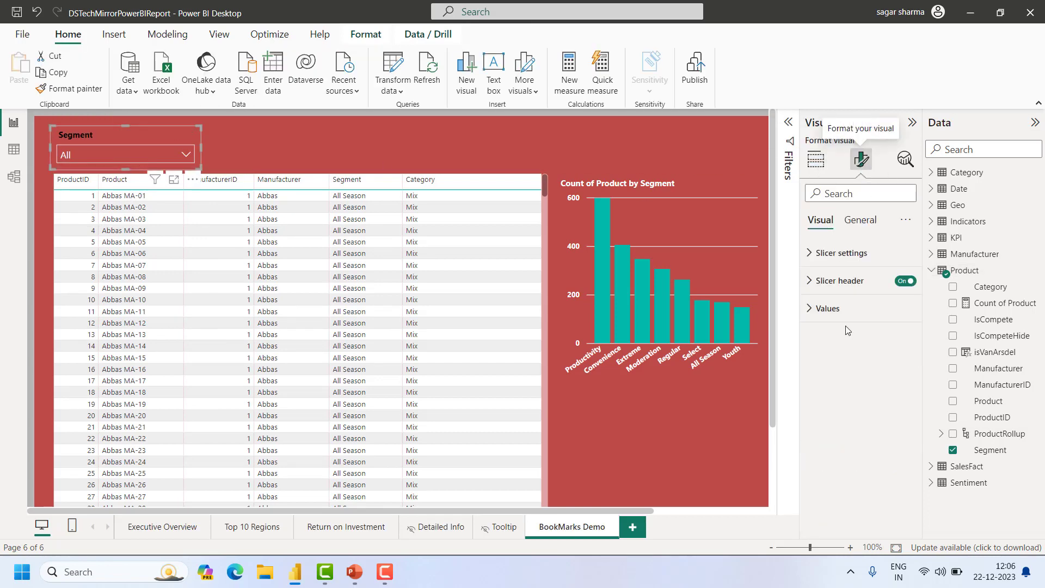
pyautogui.click(822, 308)
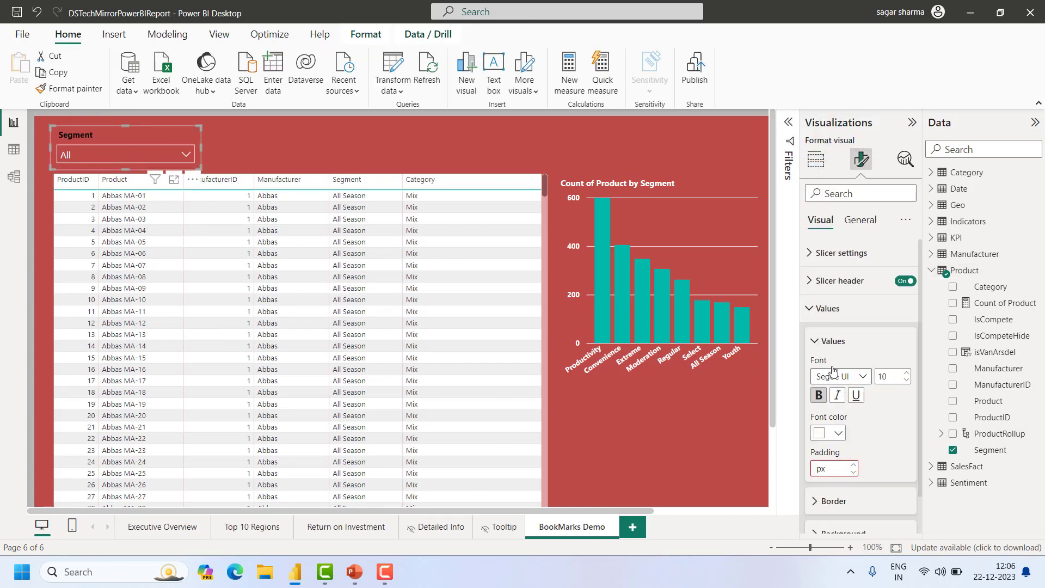
pyautogui.click(843, 435)
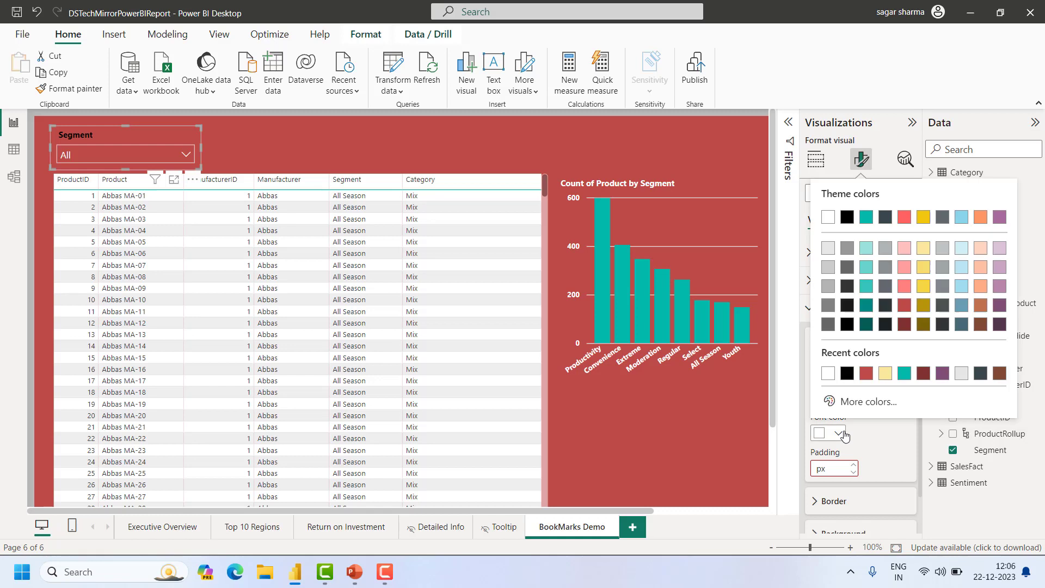
pyautogui.click(845, 375)
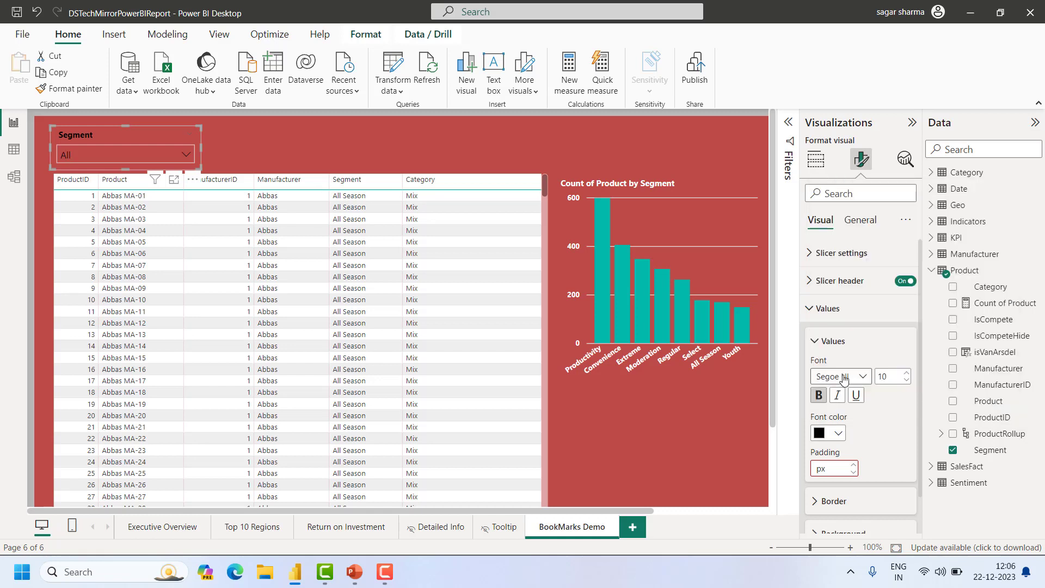
# Test the Segment slicer by filtering the page to Convenience, reviewing the product table, and switching the selection to Extreme
pyautogui.click(189, 155)
pyautogui.click(190, 156)
pyautogui.click(189, 155)
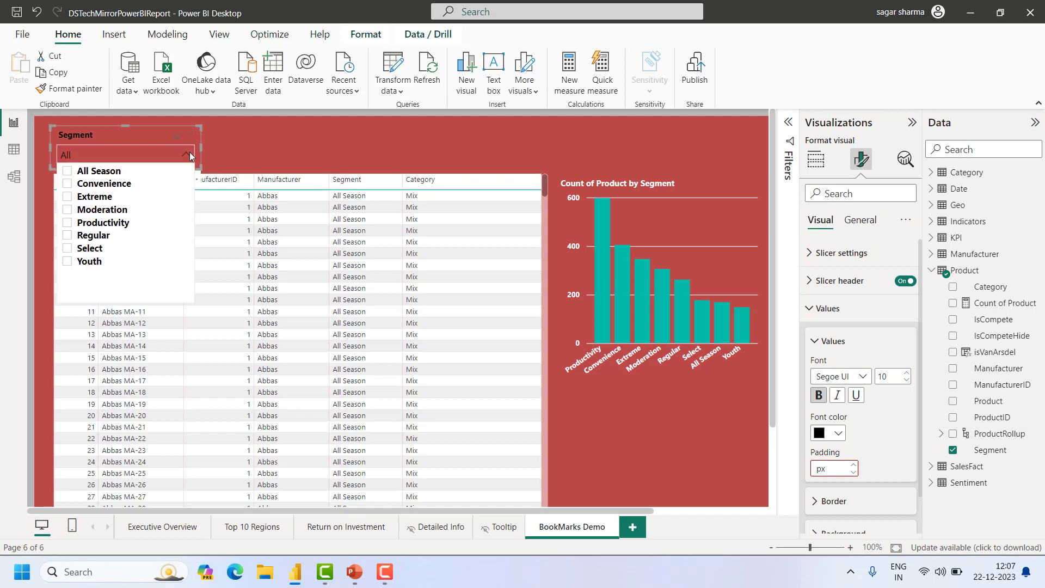
pyautogui.click(68, 185)
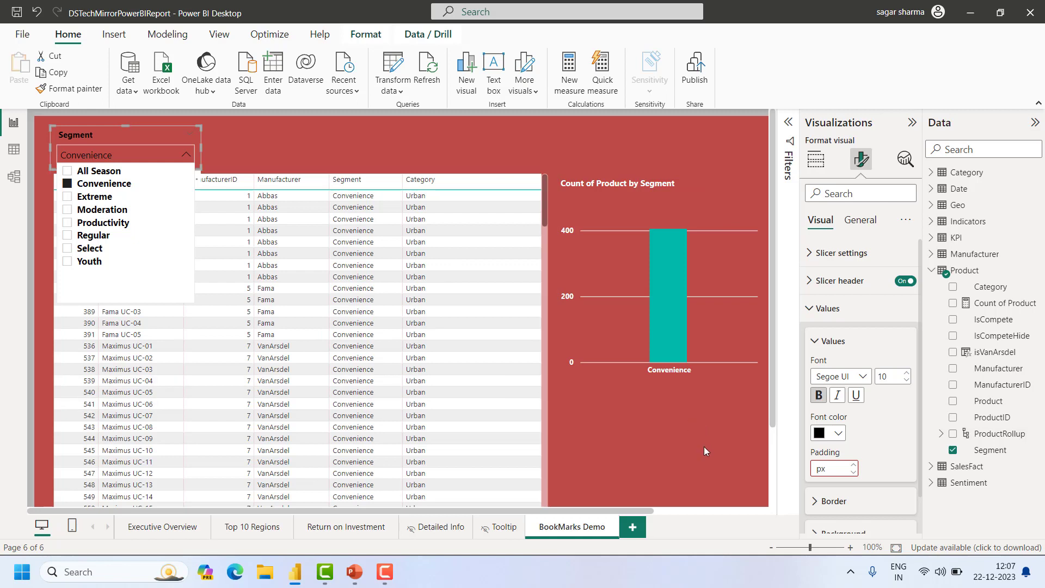
pyautogui.click(629, 446)
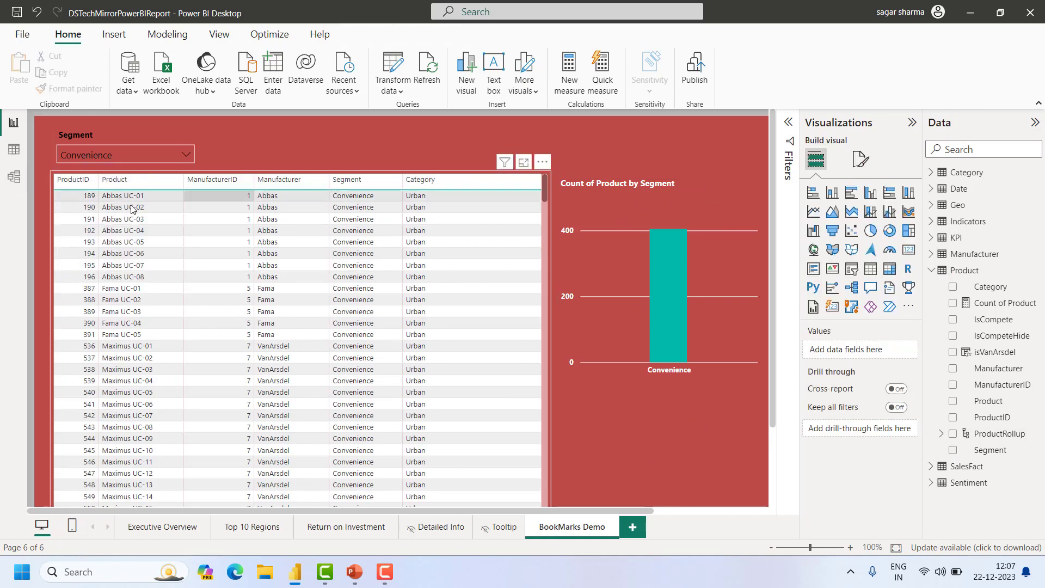
pyautogui.scroll(-20, 379, 369)
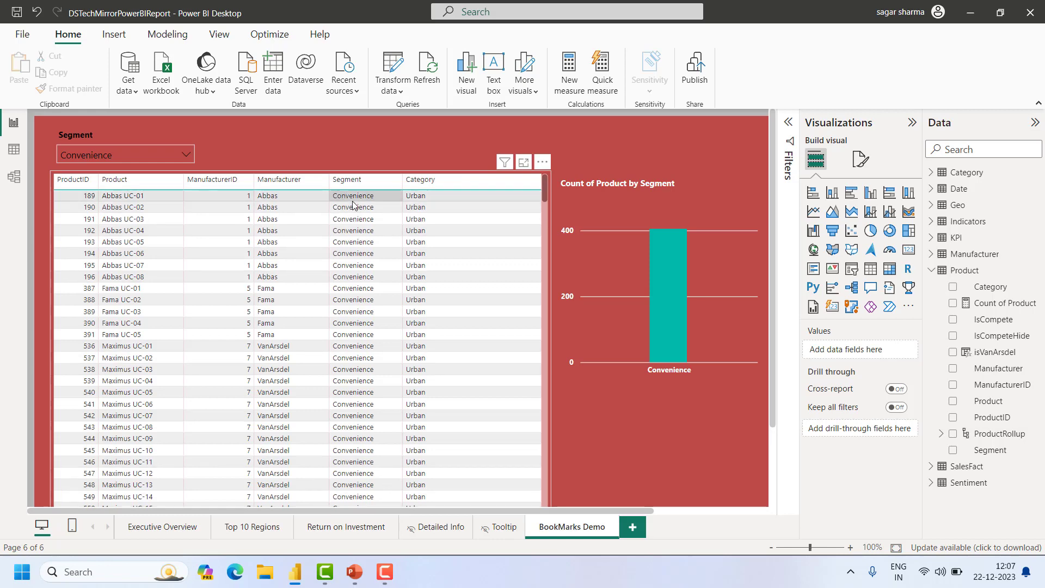
pyautogui.scroll(20, 377, 367)
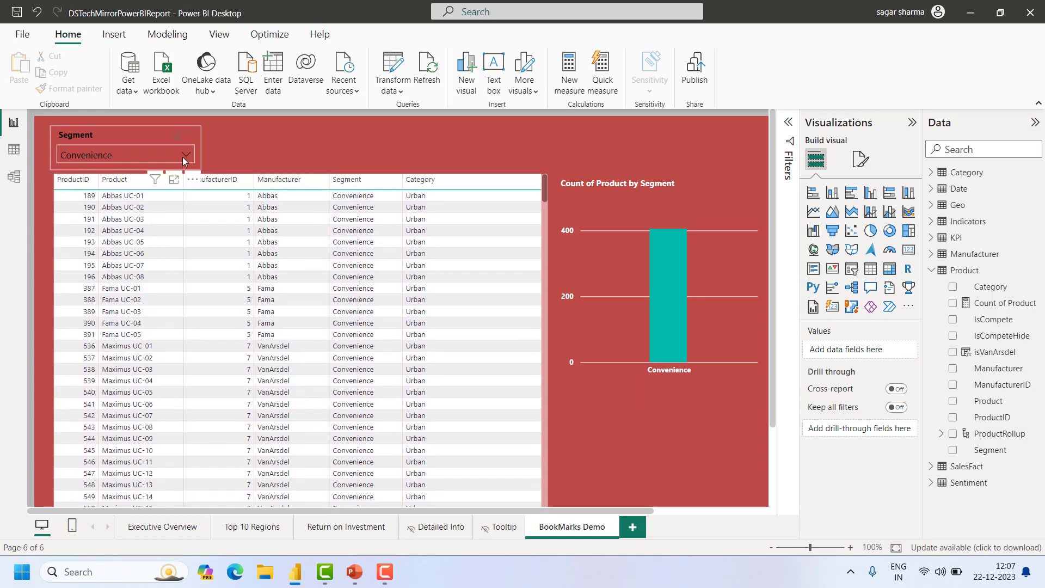
pyautogui.click(126, 155)
pyautogui.click(67, 201)
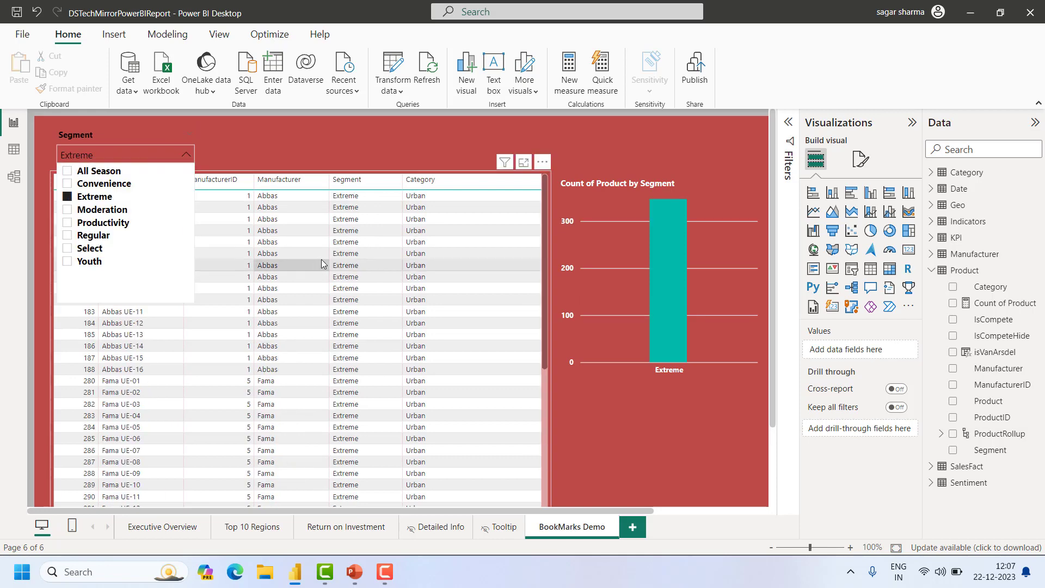
# Review the product table filtered to Extreme, add Convenience to the Segment slicer selection, and check the combined result
pyautogui.scroll(-5, 396, 359)
pyautogui.scroll(-10, 397, 373)
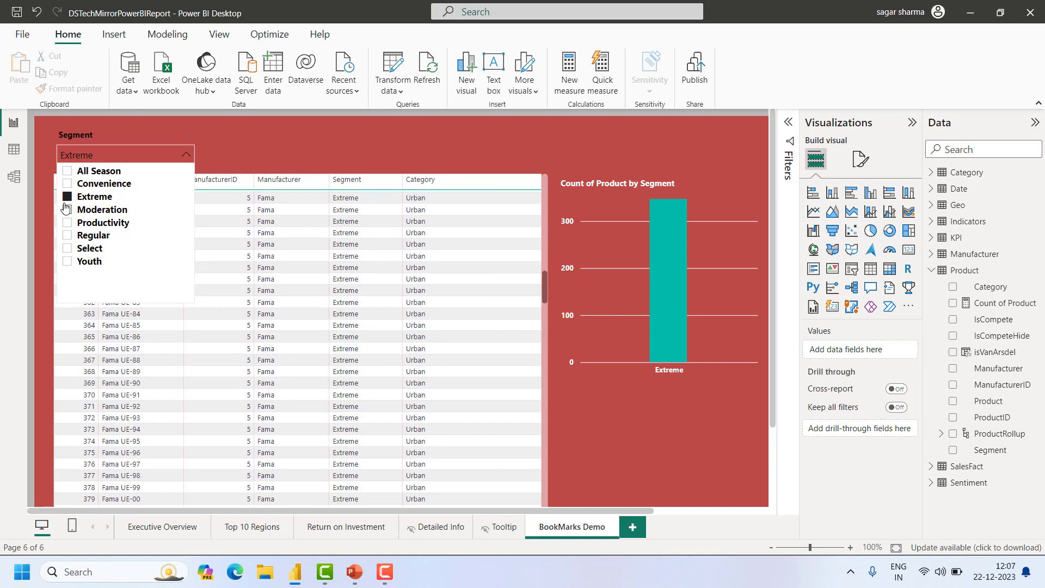
pyautogui.keyDown('ctrl'); pyautogui.click(67, 185); pyautogui.keyUp('ctrl')
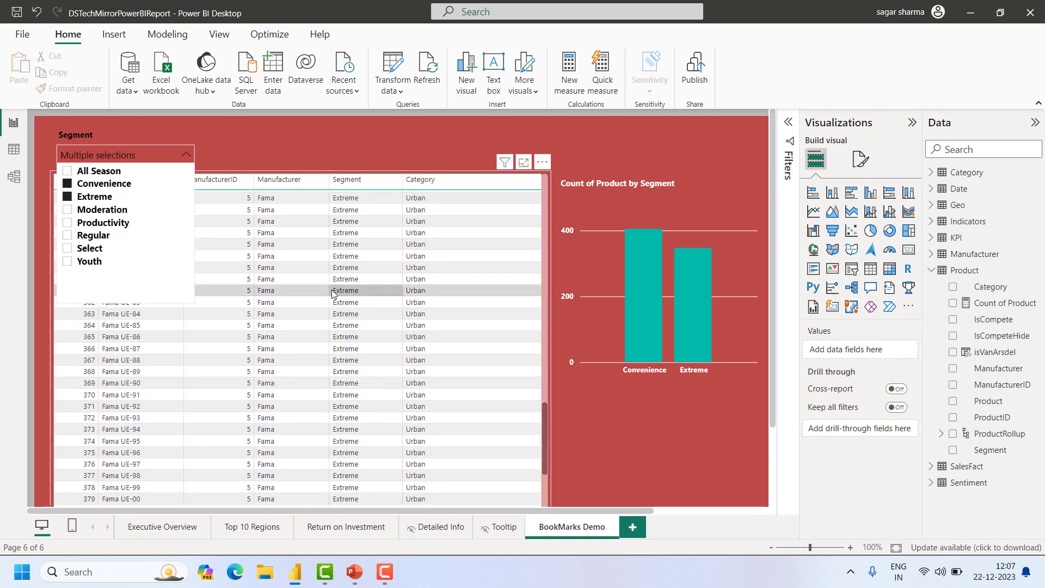
pyautogui.click(185, 156)
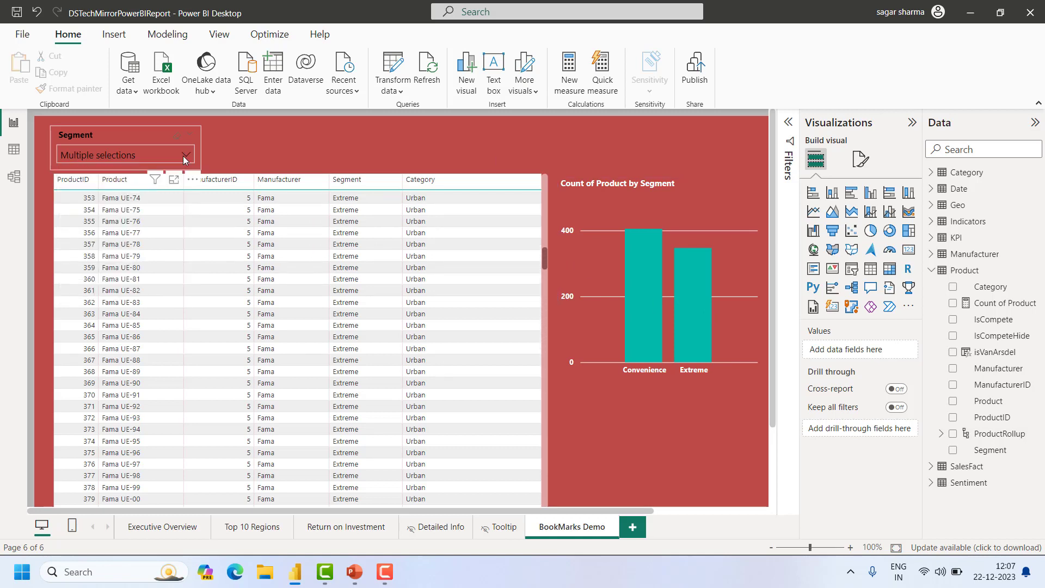
pyautogui.click(183, 155)
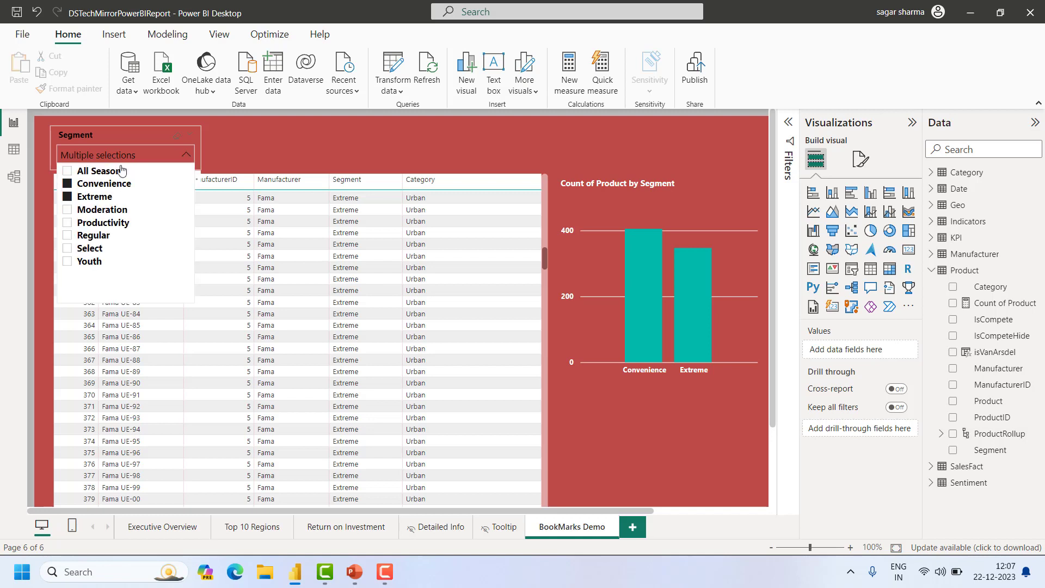
# Clear the Segment slicer's selections and filter the BookMarks Demo page to Regular only
pyautogui.click(68, 198)
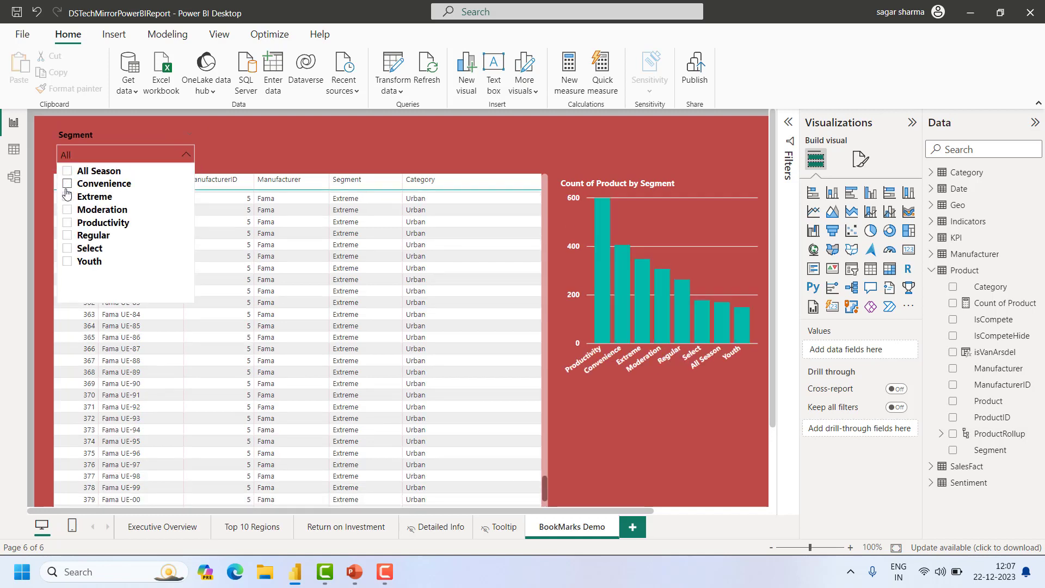
pyautogui.click(68, 237)
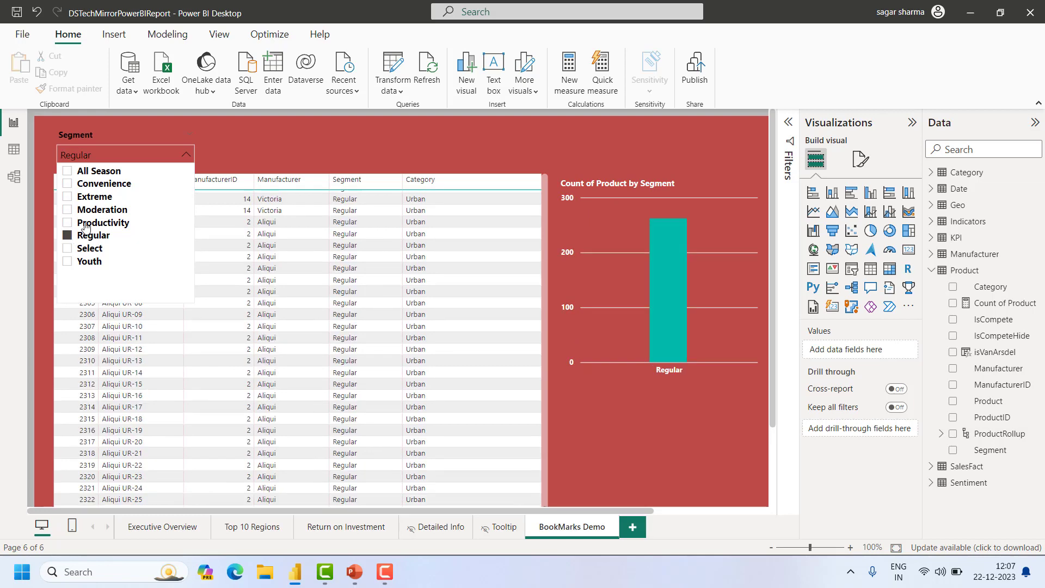
pyautogui.click(183, 155)
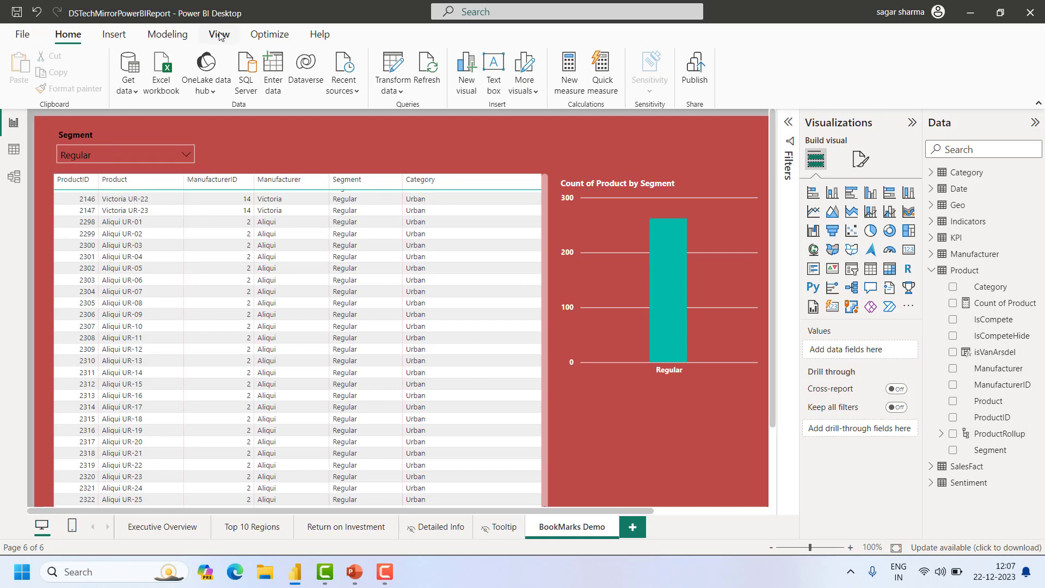
# Show the report's bookmarks and add a new bookmark capturing the page filtered to Regular
pyautogui.click(113, 34)
pyautogui.click(217, 32)
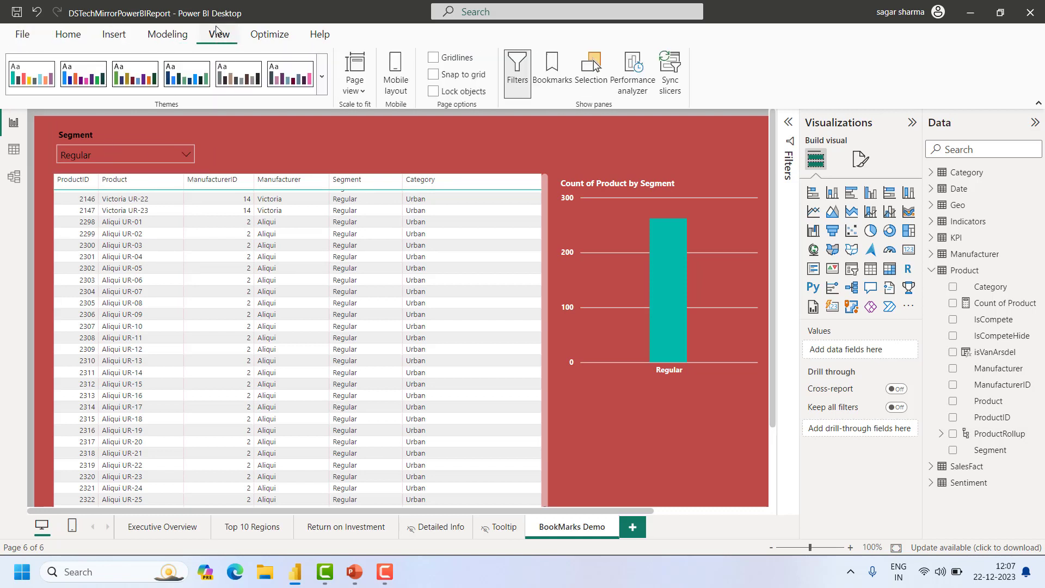
pyautogui.click(553, 69)
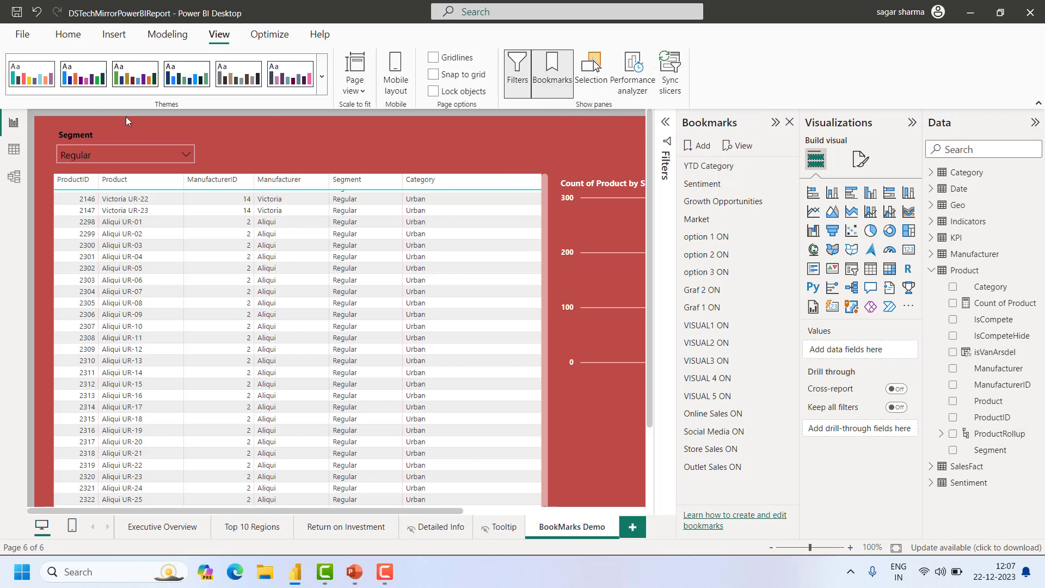
pyautogui.click(697, 148)
pyautogui.click(723, 483)
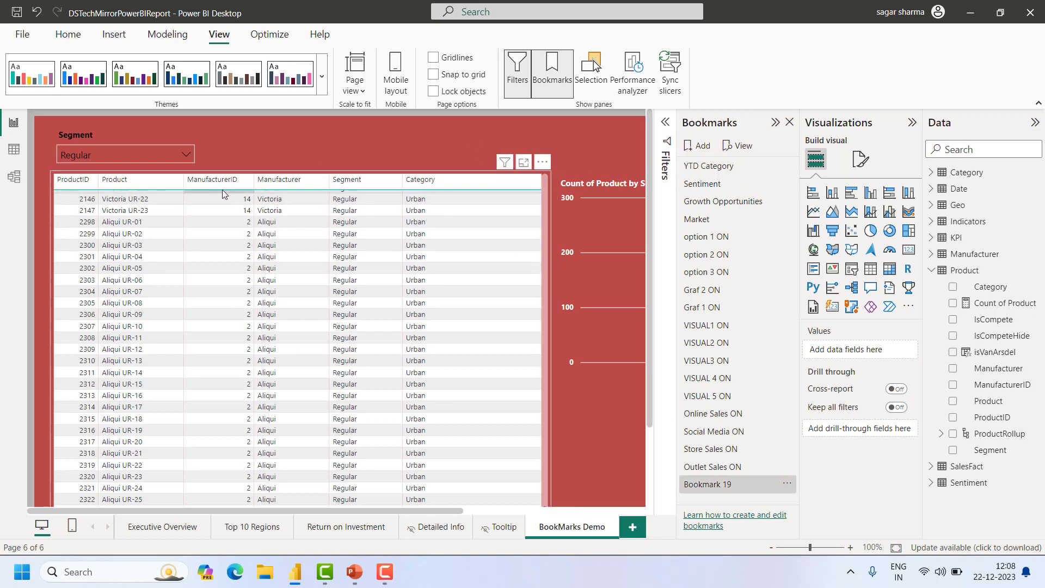
# Change the Segment slicer selection to Extreme and Moderation, and capture that view in another new bookmark
pyautogui.click(185, 156)
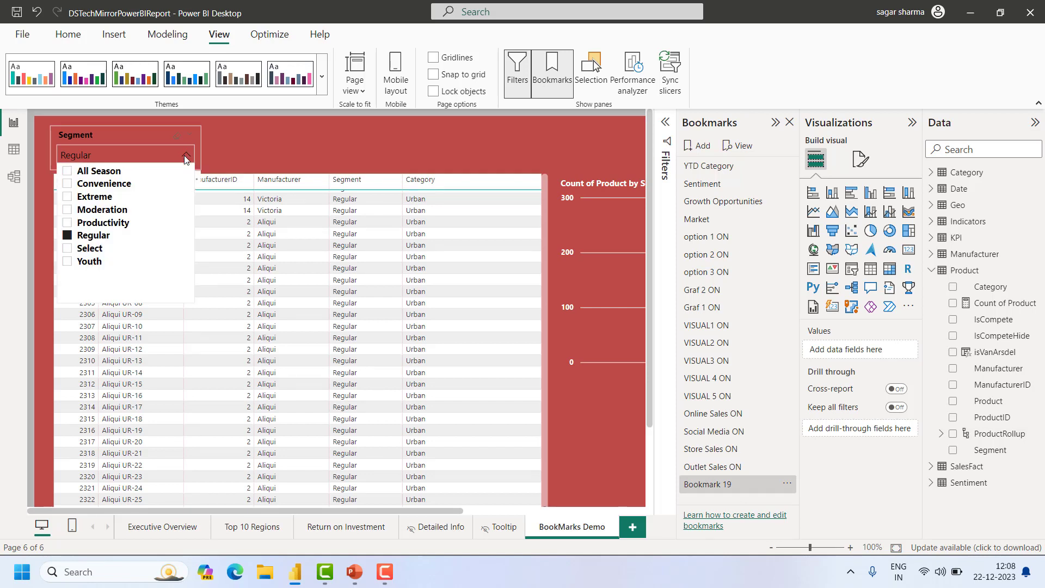
pyautogui.click(67, 235)
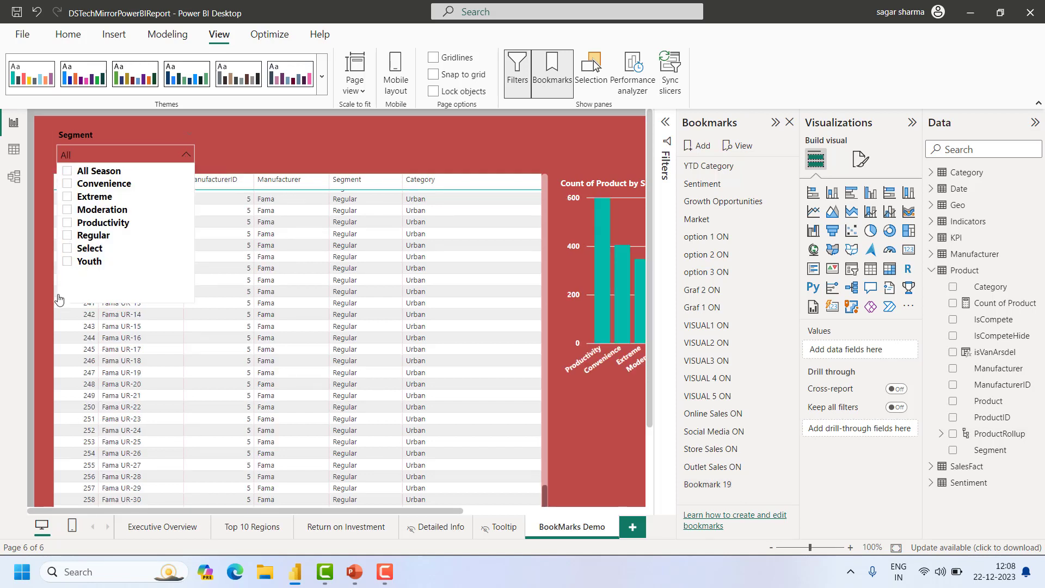
pyautogui.click(67, 199)
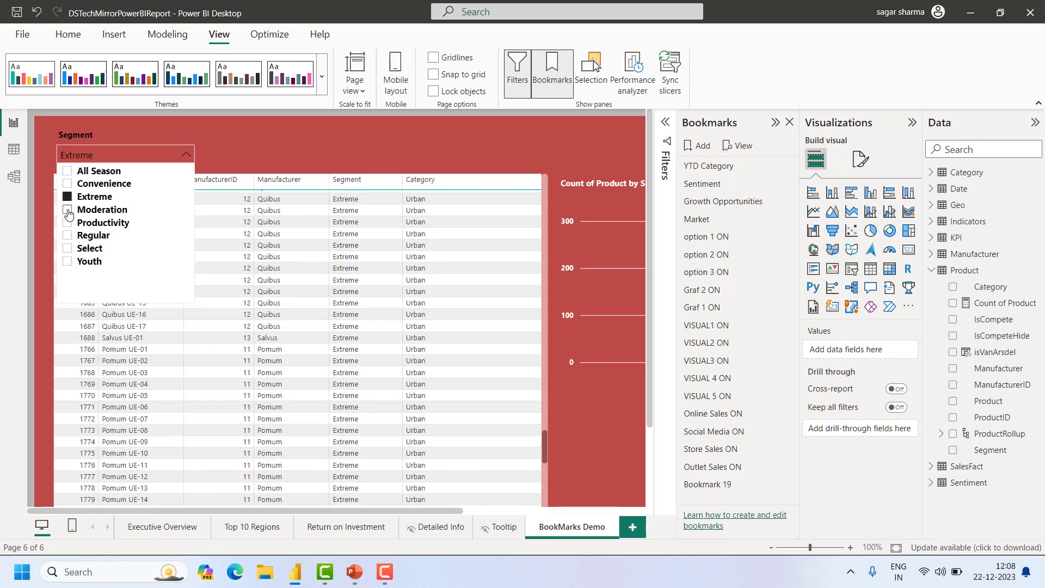
pyautogui.click(68, 211)
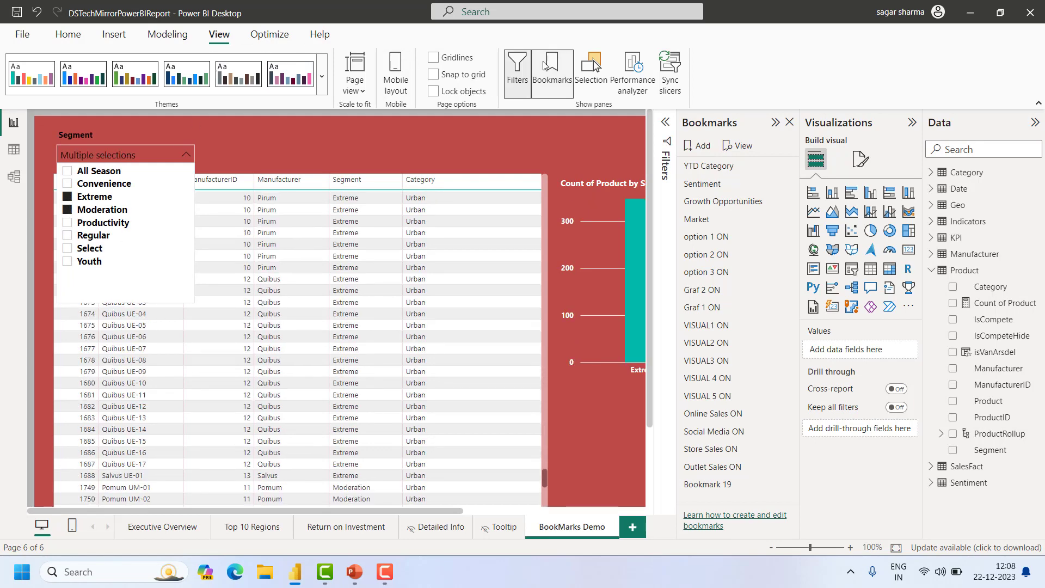
pyautogui.click(703, 151)
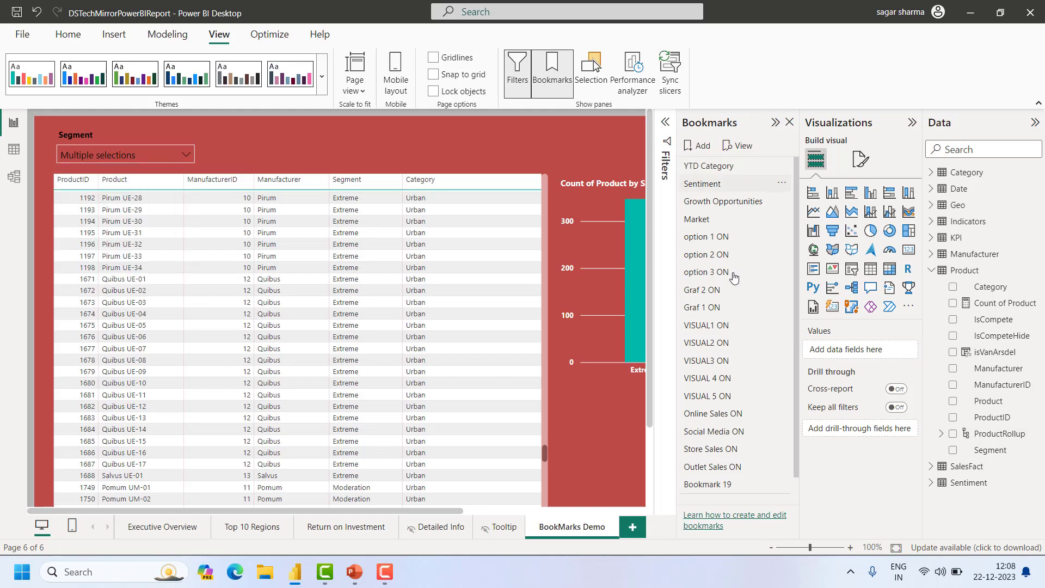
pyautogui.scroll(-1, 763, 427)
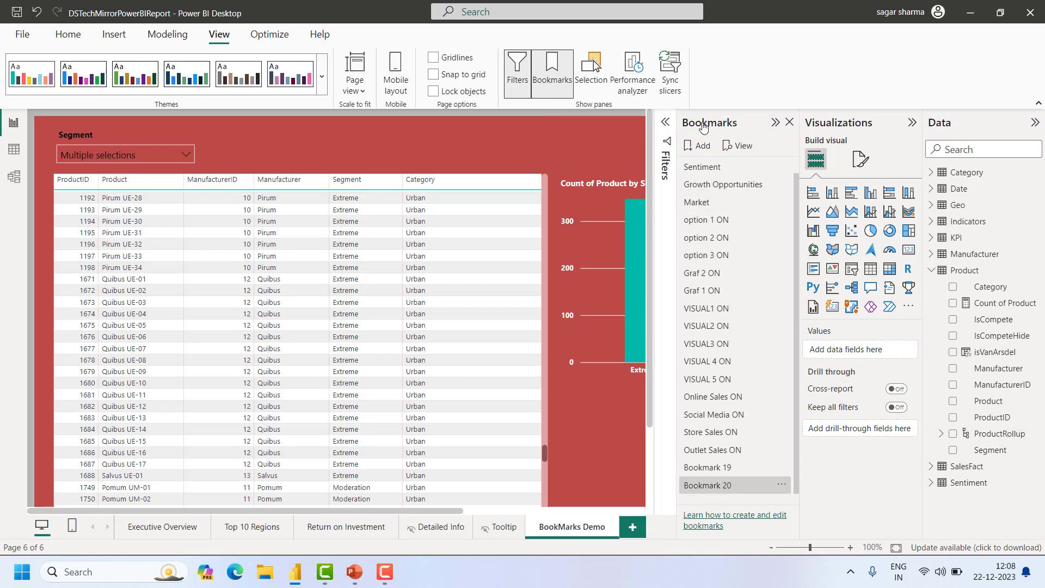
# Collapse the Visualizations pane and test the new bookmarks by switching between Bookmark 19 and Bookmark 20
pyautogui.click(912, 123)
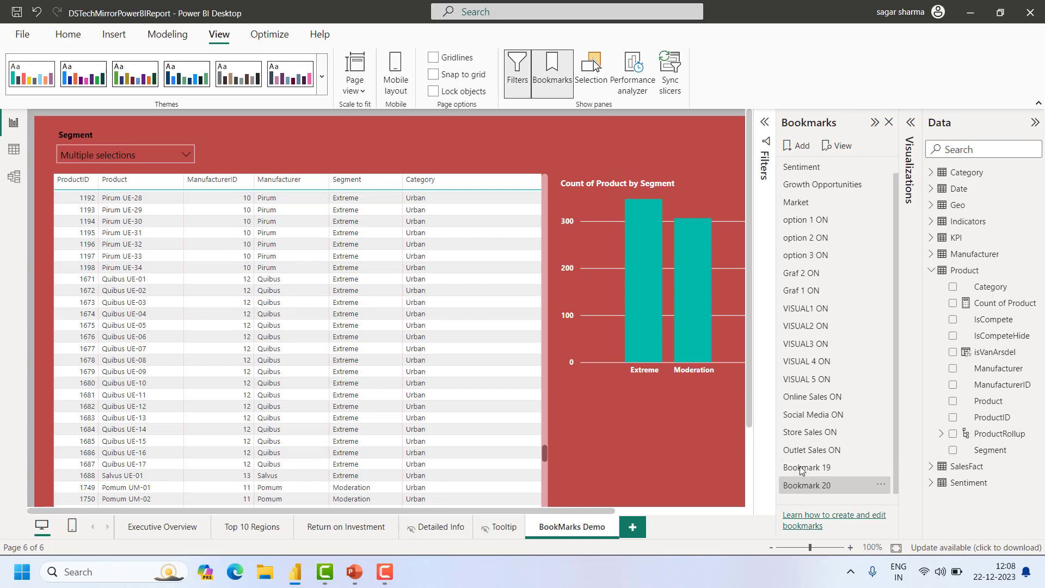
pyautogui.click(820, 470)
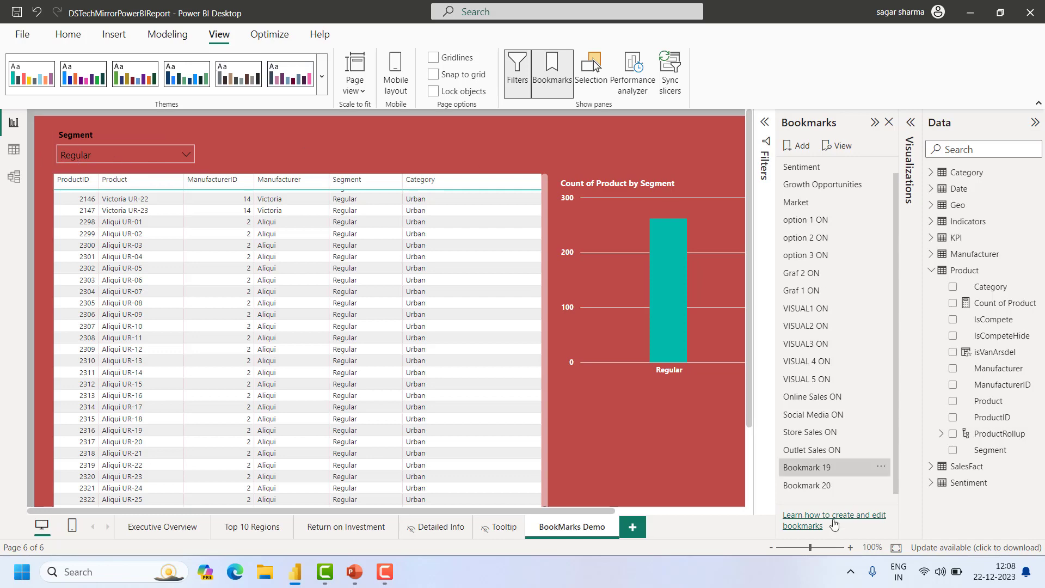
pyautogui.click(817, 486)
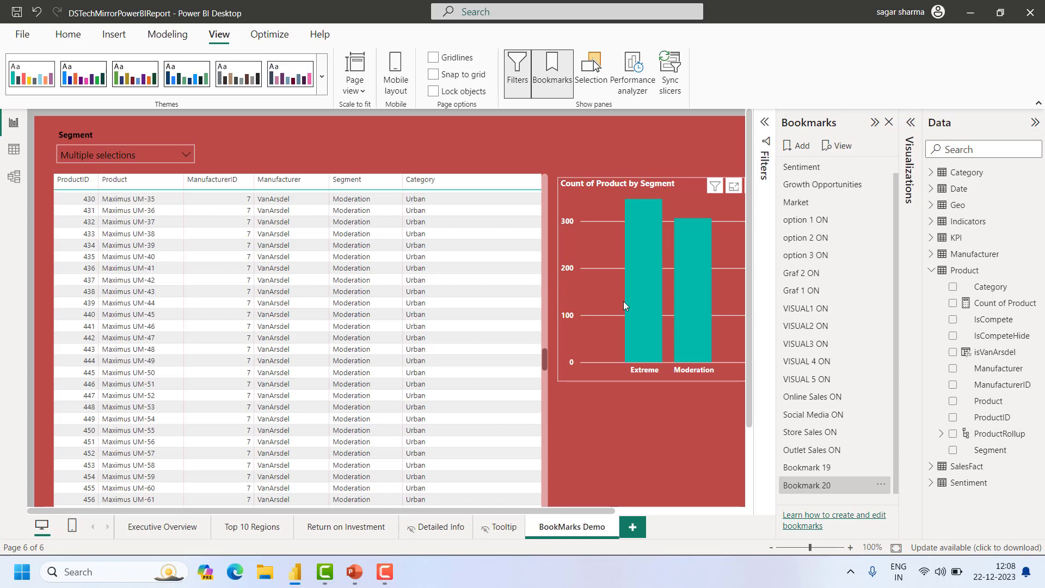
pyautogui.click(838, 466)
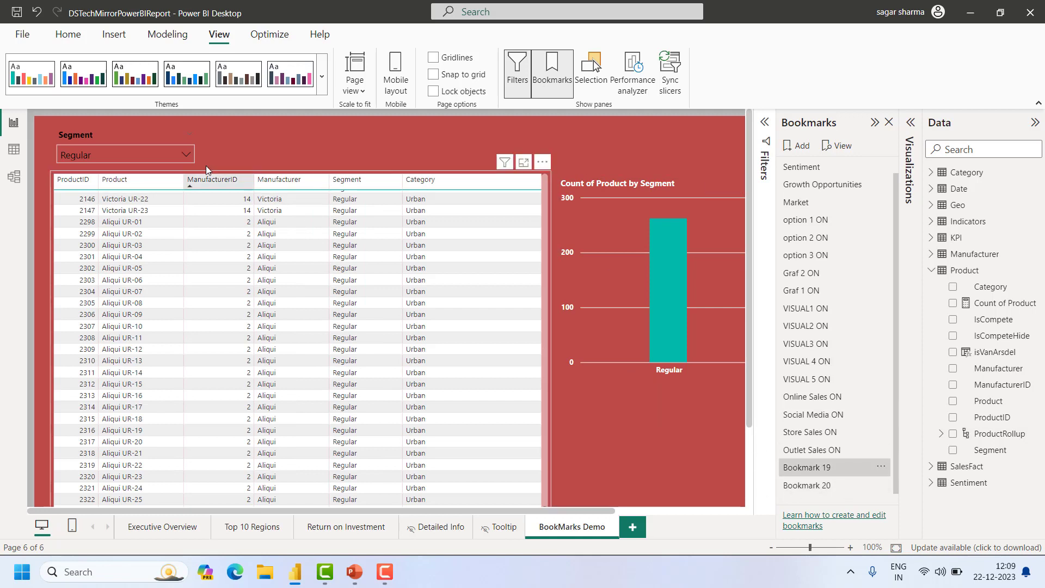
# Filter the Segment slicer to Youth and update Bookmark 19 with this page state
pyautogui.click(186, 156)
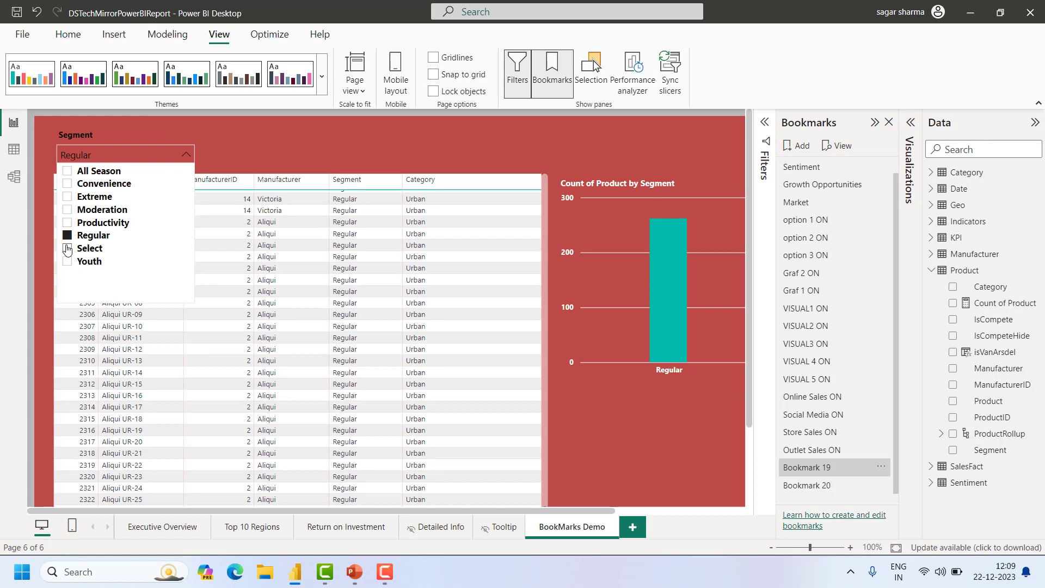
pyautogui.click(66, 262)
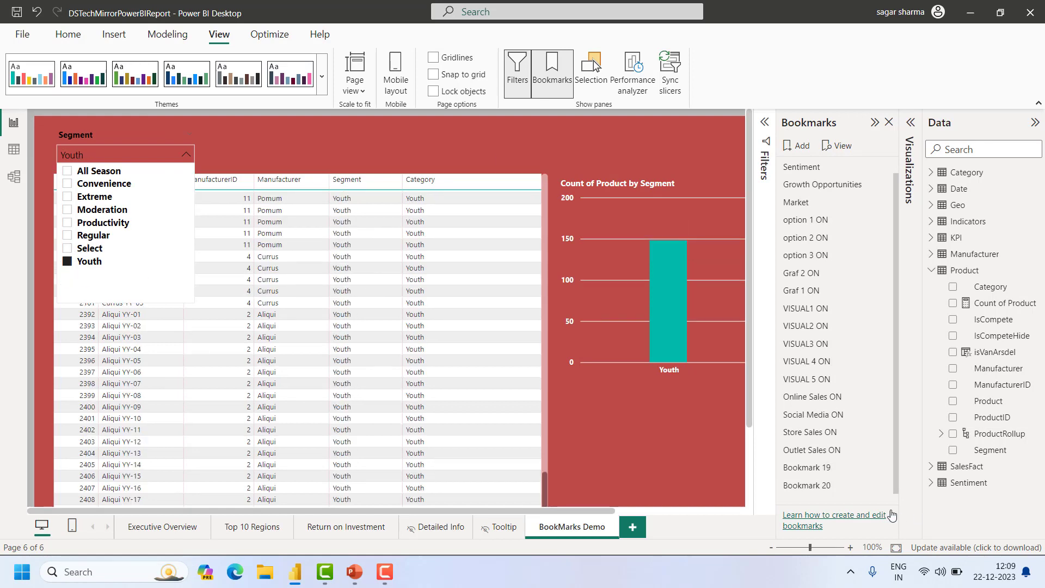
pyautogui.rightClick(847, 468)
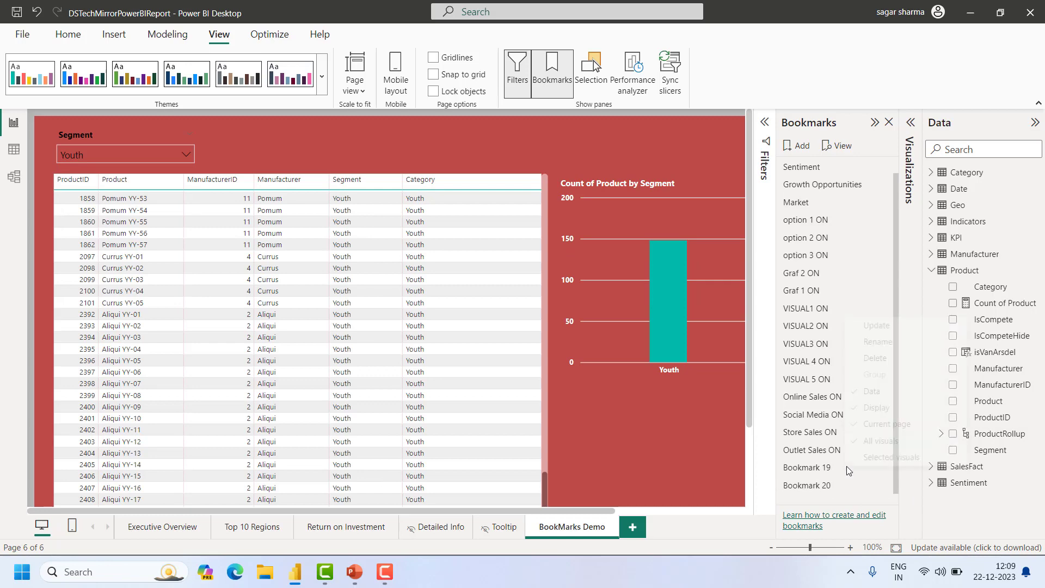
pyautogui.click(902, 328)
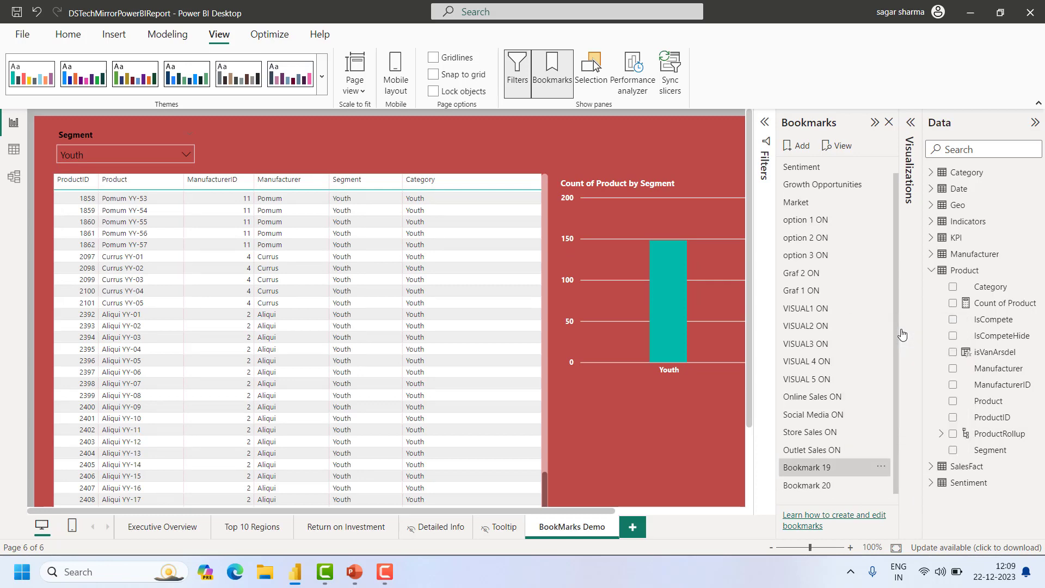
# Test Bookmark 20 and the updated Bookmark 19, including applying Bookmark 20 after visiting the Tooltip page
pyautogui.click(810, 487)
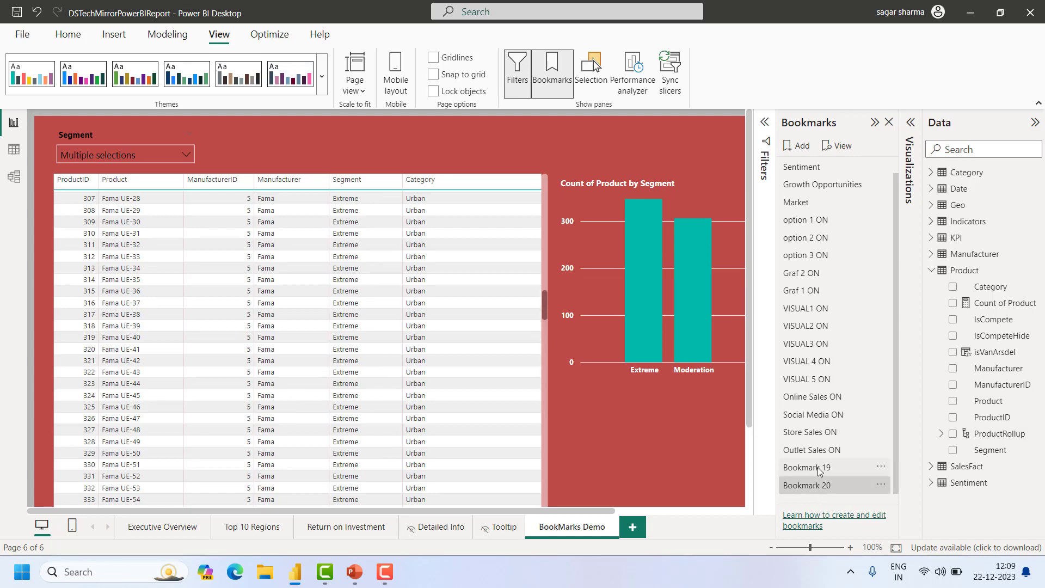
pyautogui.click(818, 469)
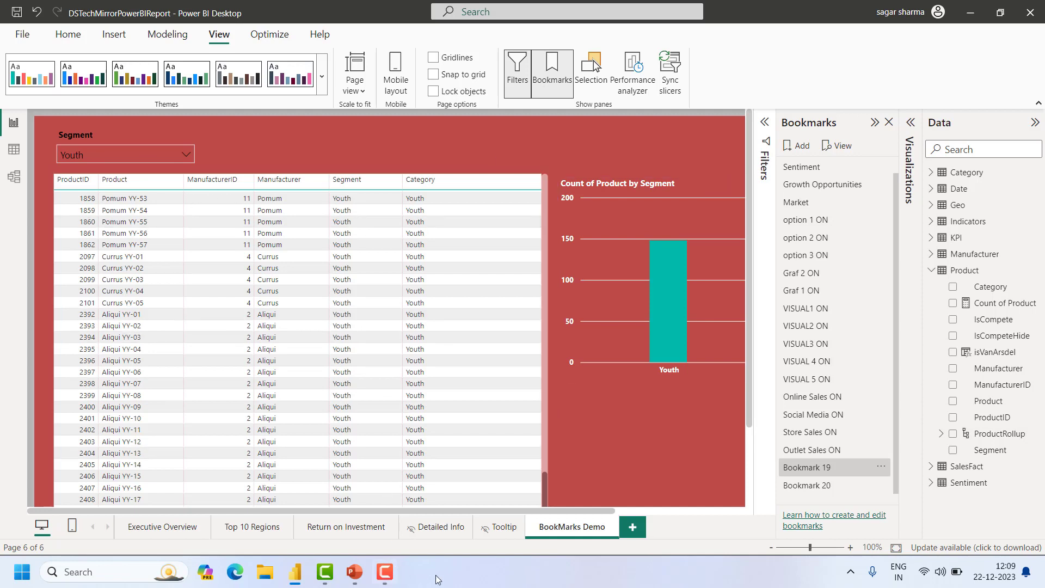
pyautogui.click(500, 536)
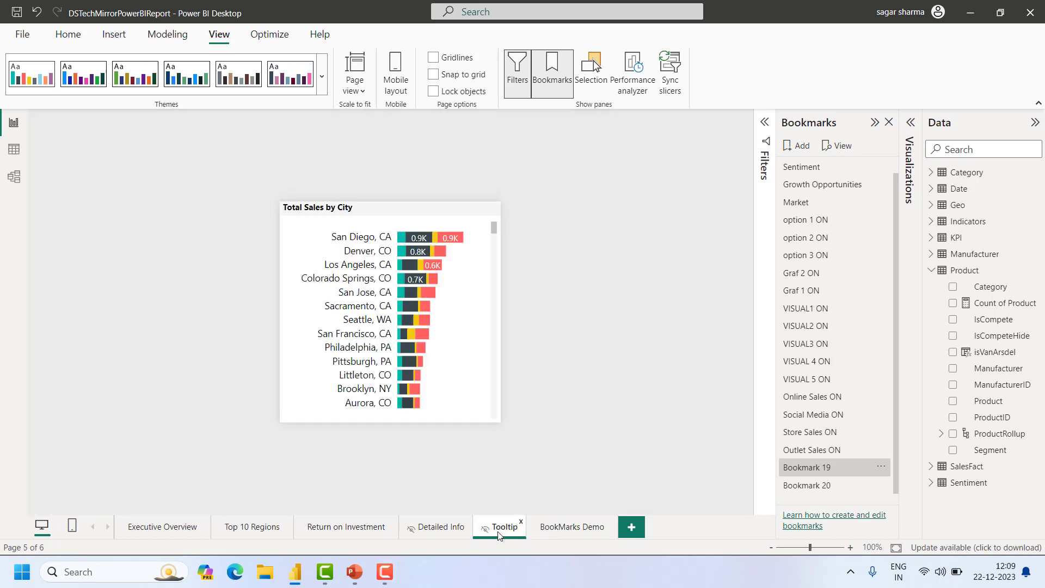
pyautogui.click(558, 530)
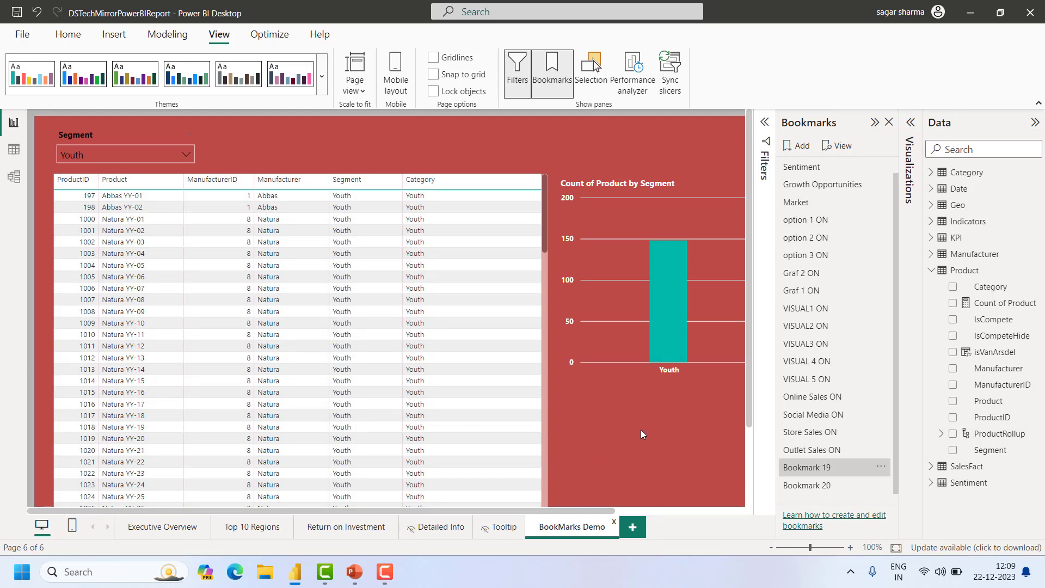
pyautogui.click(841, 485)
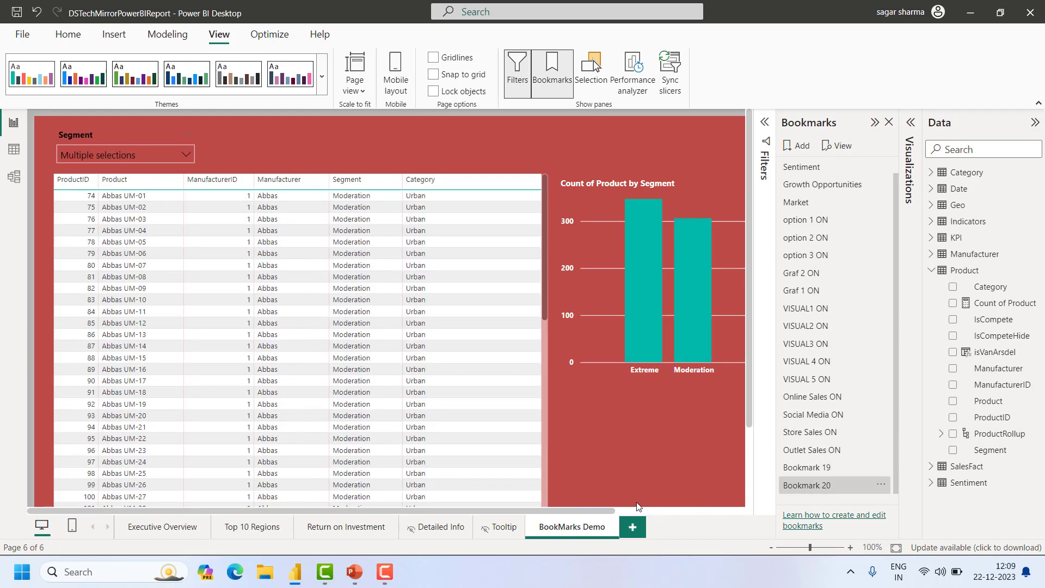
# Hide the bookmarks list, visit the Tooltip page and return to BookMarks Demo, and show the list again
pyautogui.click(889, 122)
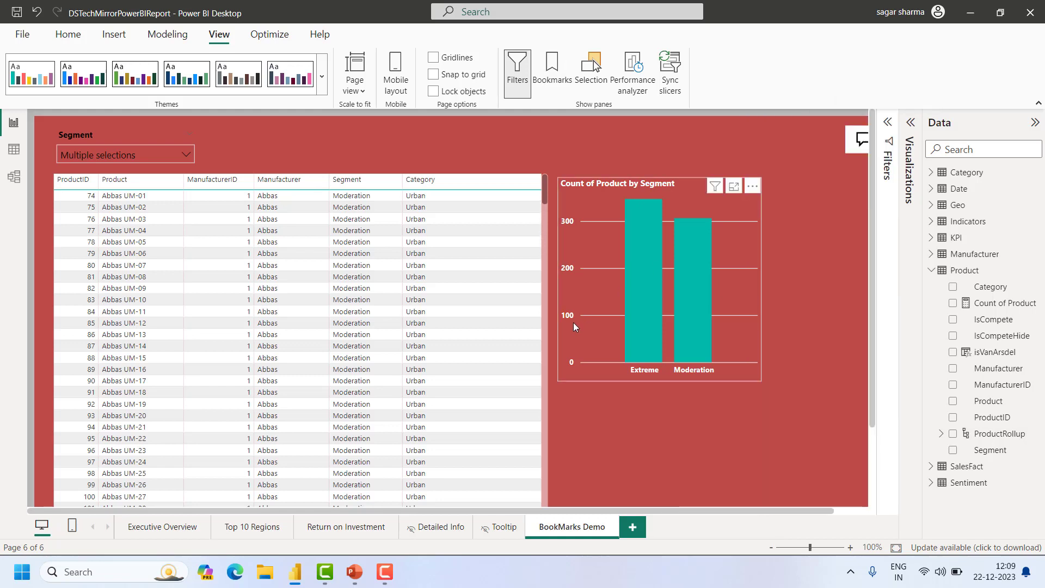
pyautogui.click(502, 534)
pyautogui.click(572, 529)
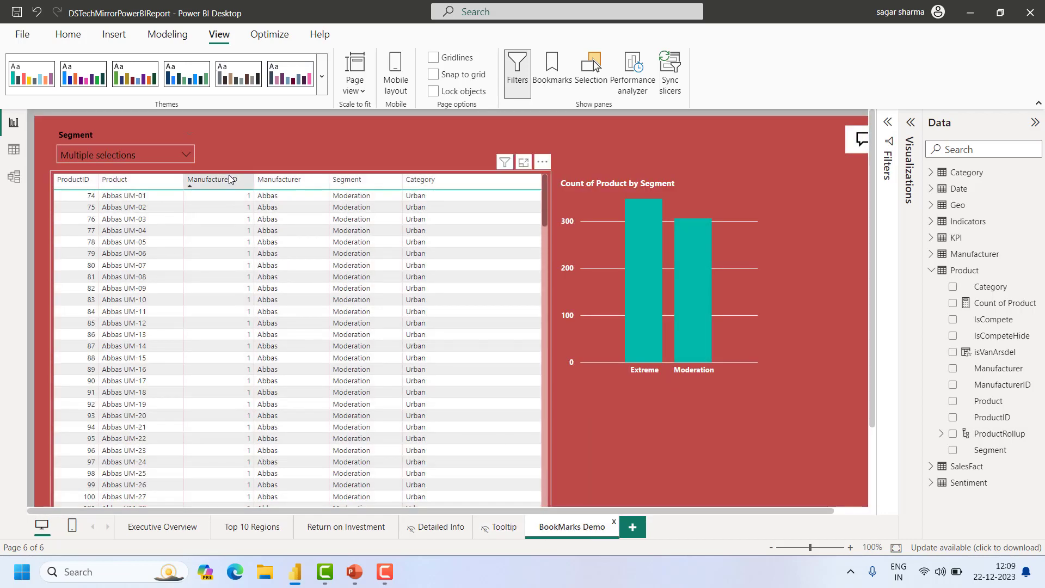
pyautogui.click(552, 70)
pyautogui.scroll(-1, 878, 432)
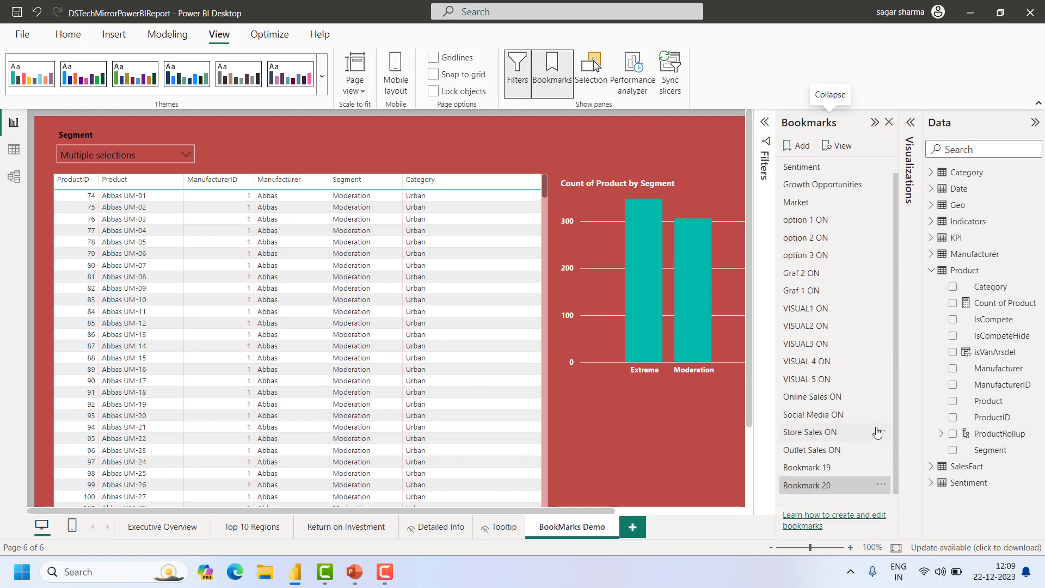
# Apply Bookmark 19 to switch the BookMarks Demo page to its saved Youth view
pyautogui.click(842, 493)
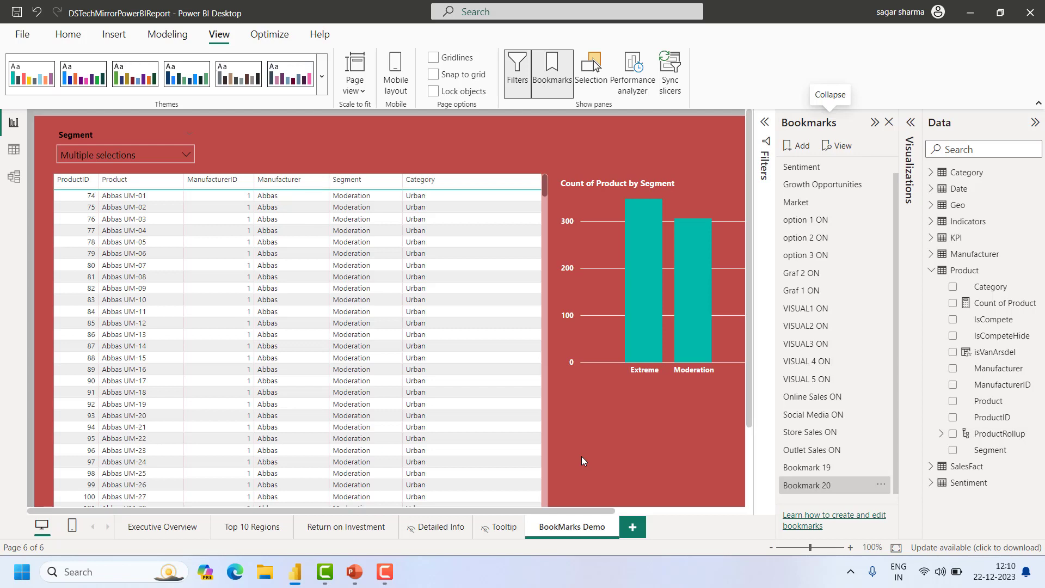
pyautogui.click(811, 477)
pyautogui.click(841, 469)
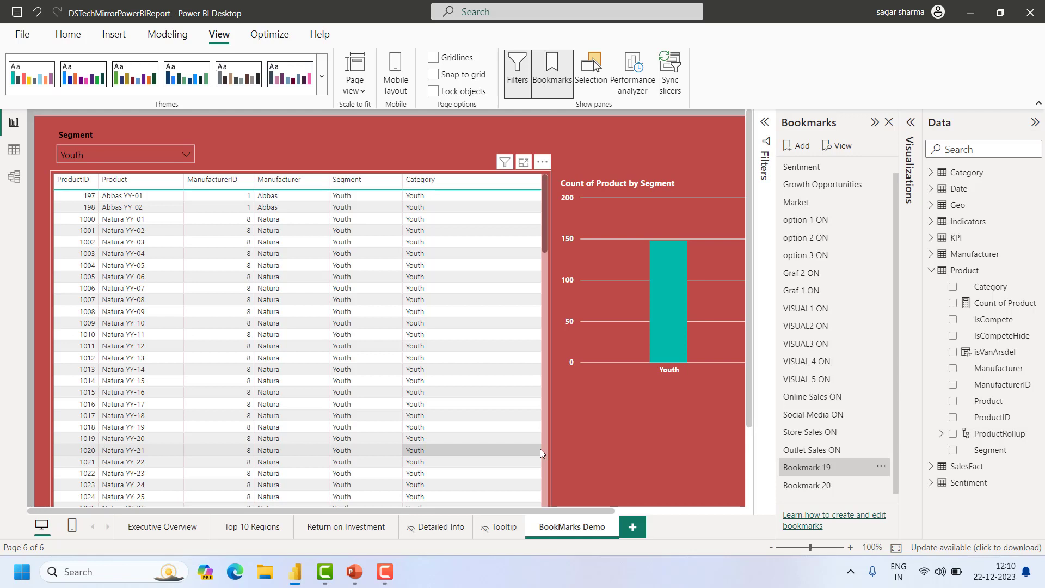
# Show the page's object layer list, apply Bookmark 20, and collapse the data fields to view its column chart
pyautogui.click(602, 71)
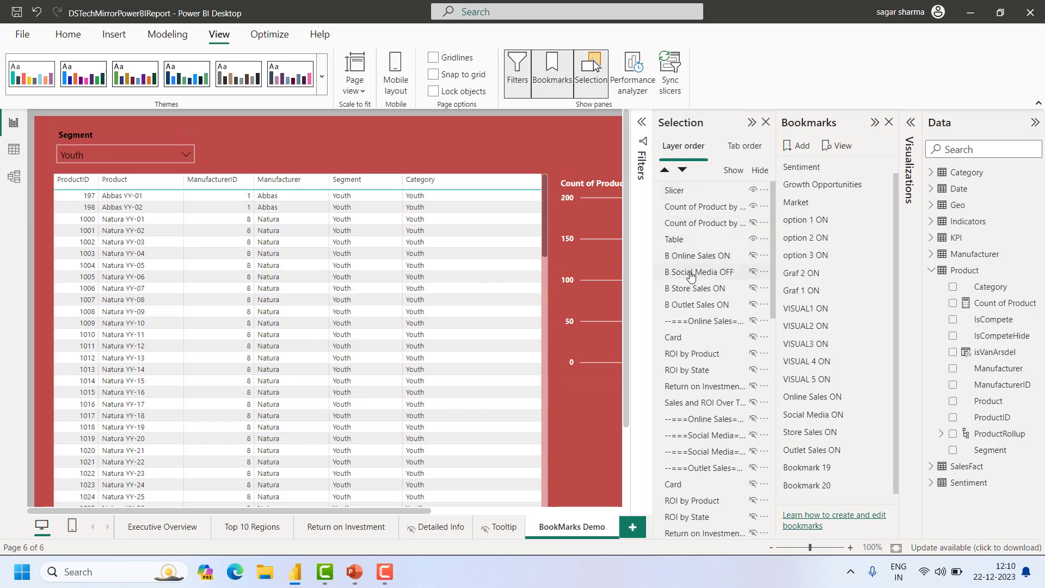
pyautogui.scroll(-5, 691, 275)
pyautogui.scroll(6, 691, 275)
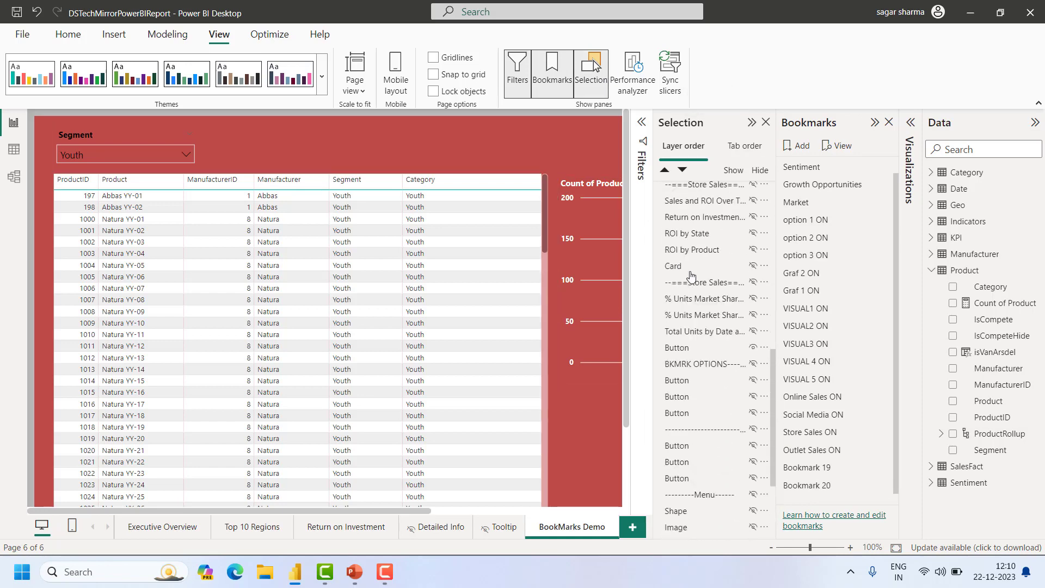
pyautogui.click(845, 485)
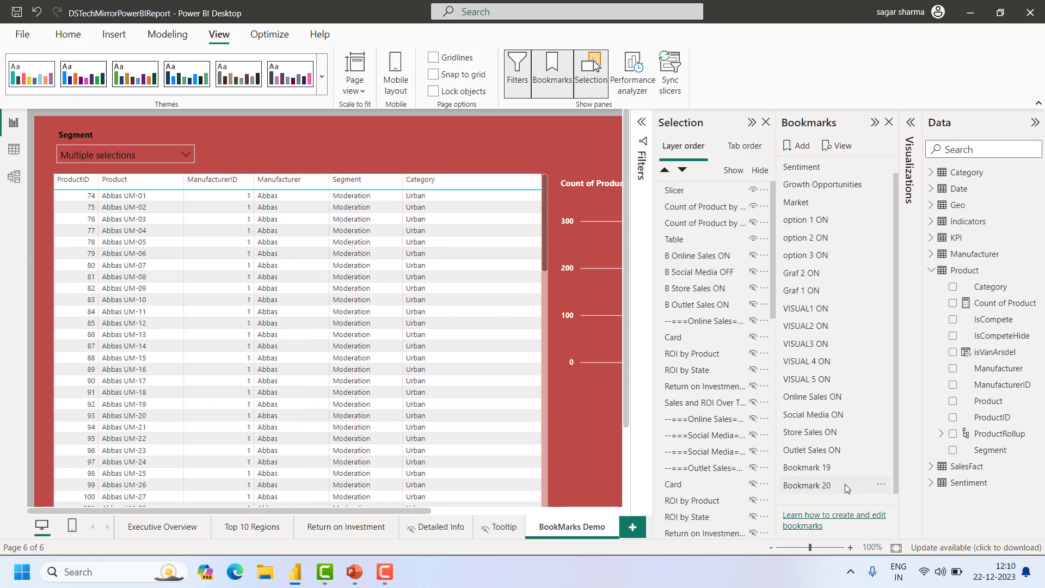
pyautogui.click(1035, 122)
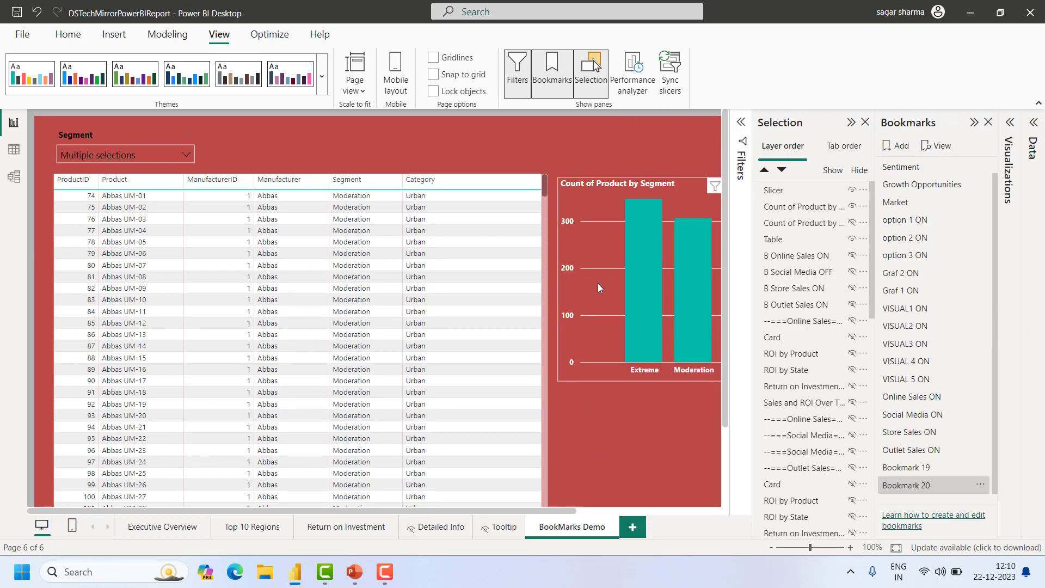
pyautogui.hscroll(2, 526, 249)
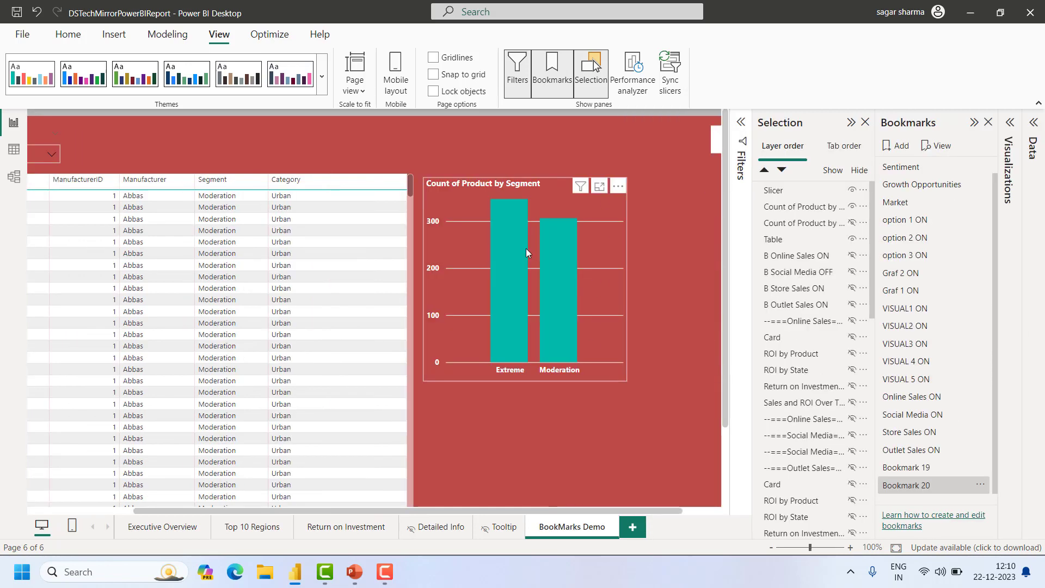
pyautogui.click(949, 485)
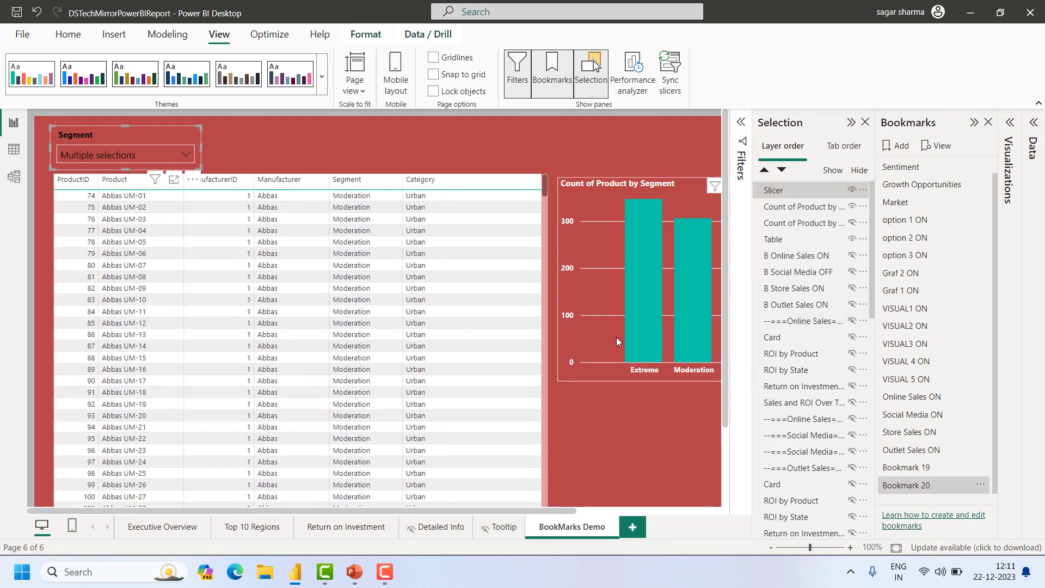
# Locate the Segment slicer and the visible Count of Product by Segment chart through the widened layer list
pyautogui.click(806, 192)
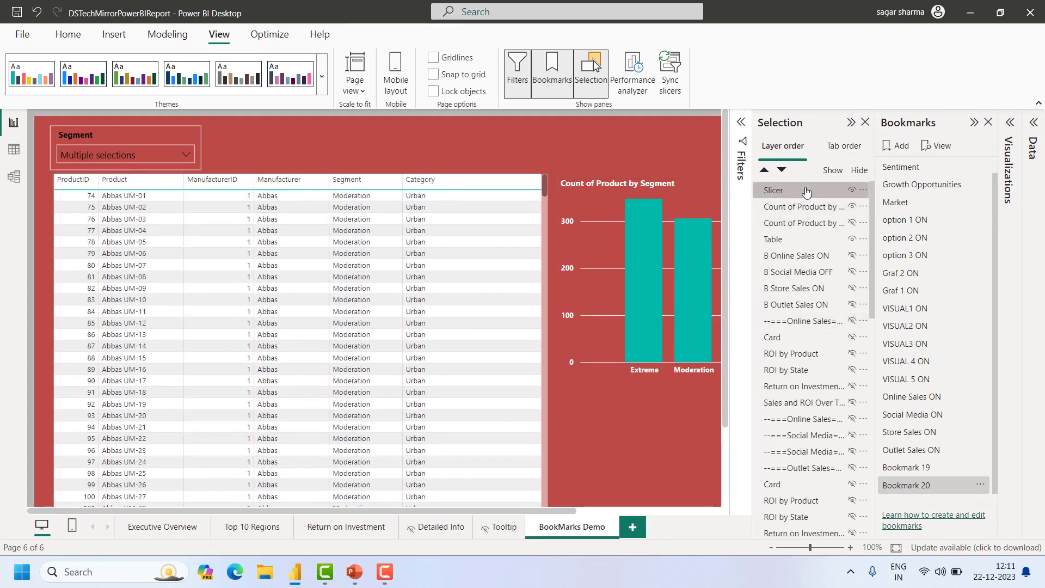
pyautogui.click(779, 191)
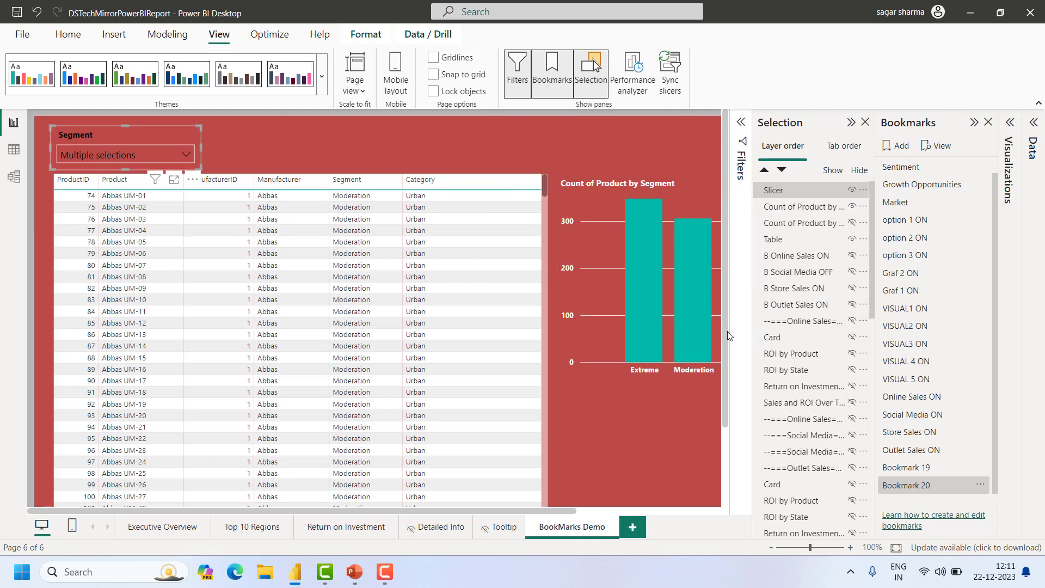
pyautogui.moveTo(752, 331); pyautogui.dragTo(726, 328)
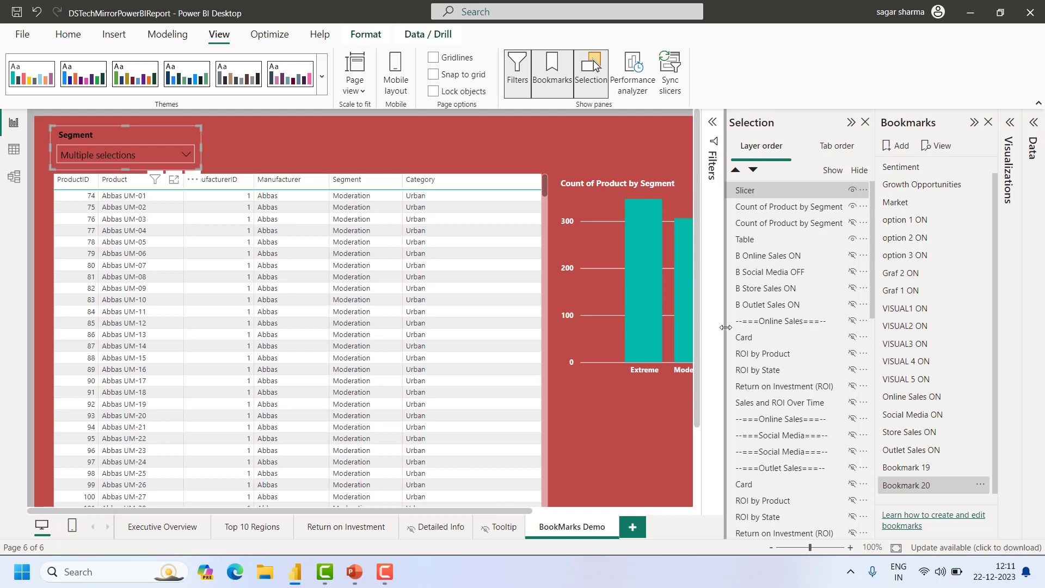
pyautogui.click(784, 212)
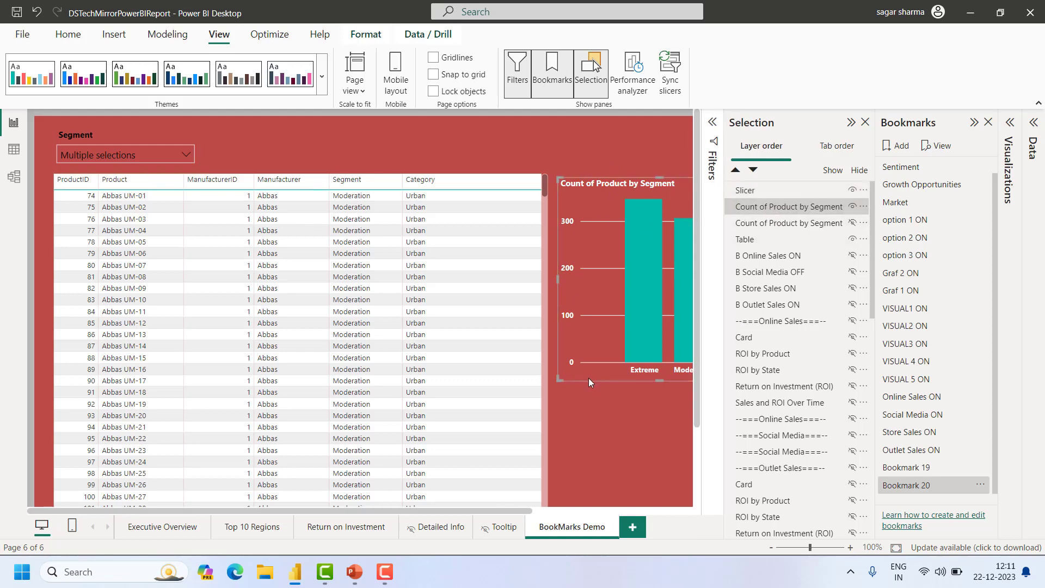
# Hide the visible Count of Product by Segment chart and update Bookmark 20 with this page state
pyautogui.click(924, 486)
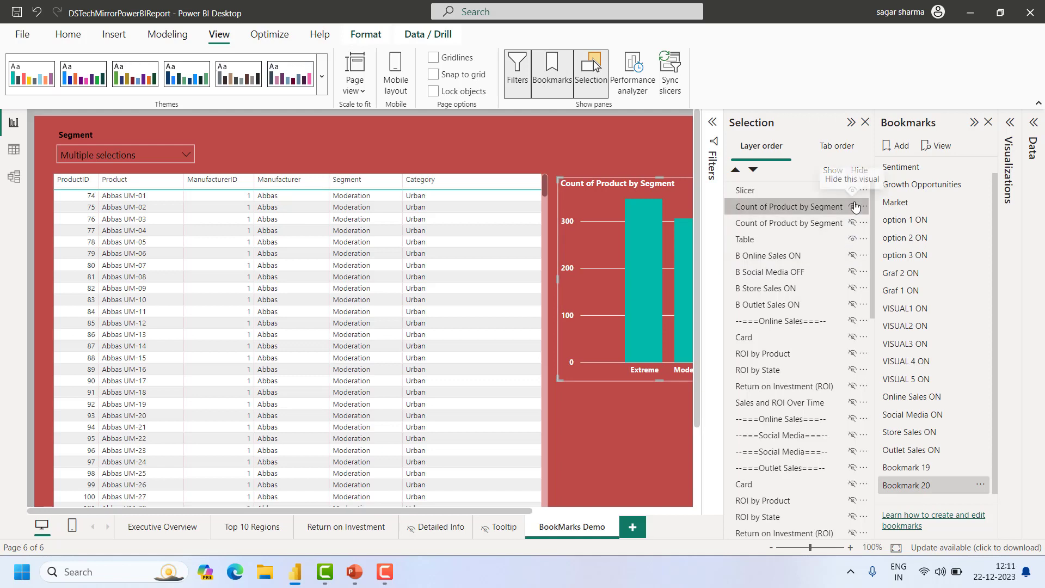
pyautogui.click(854, 208)
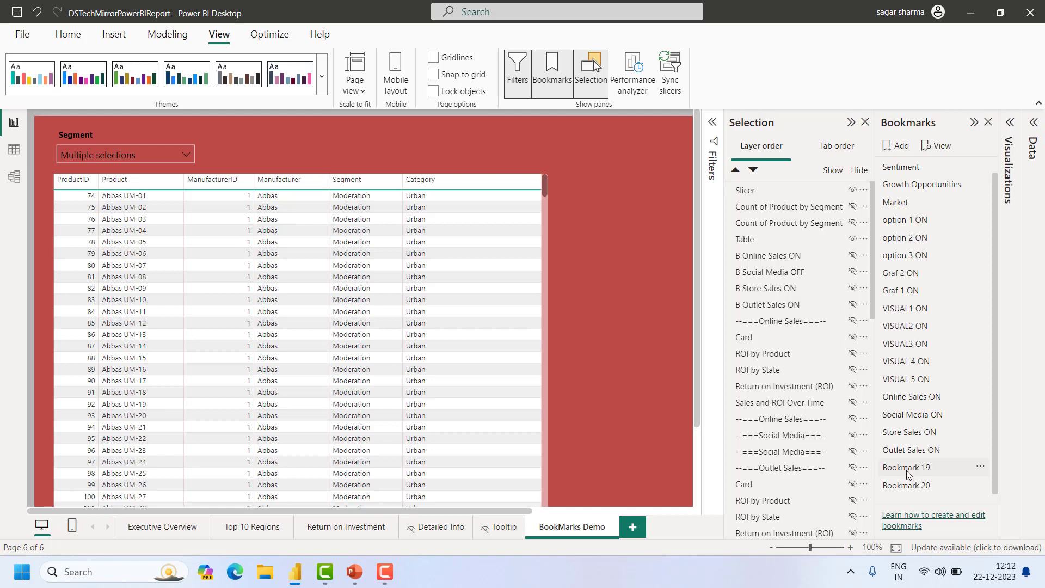
pyautogui.rightClick(932, 485)
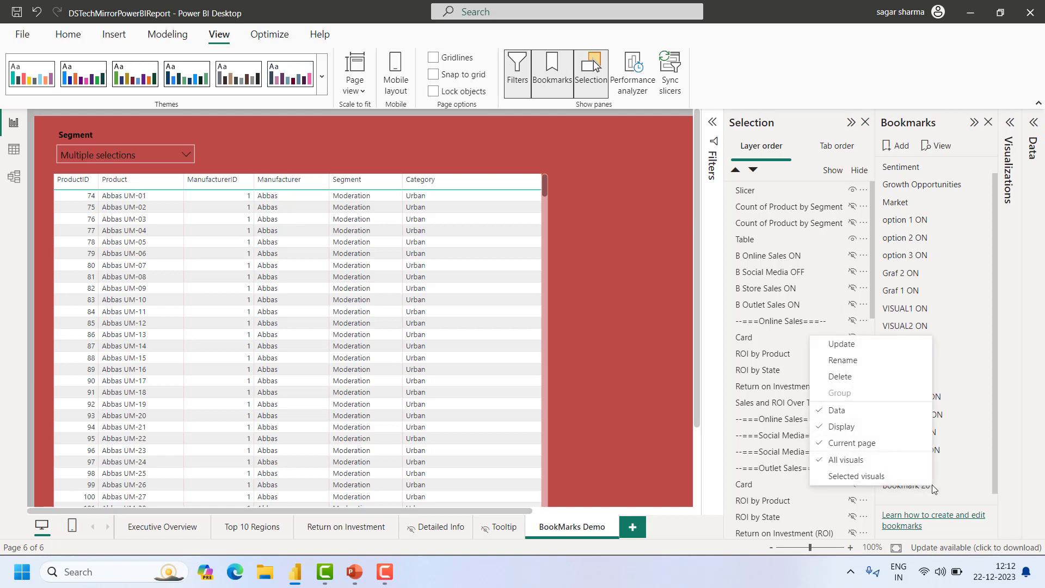
pyautogui.click(878, 348)
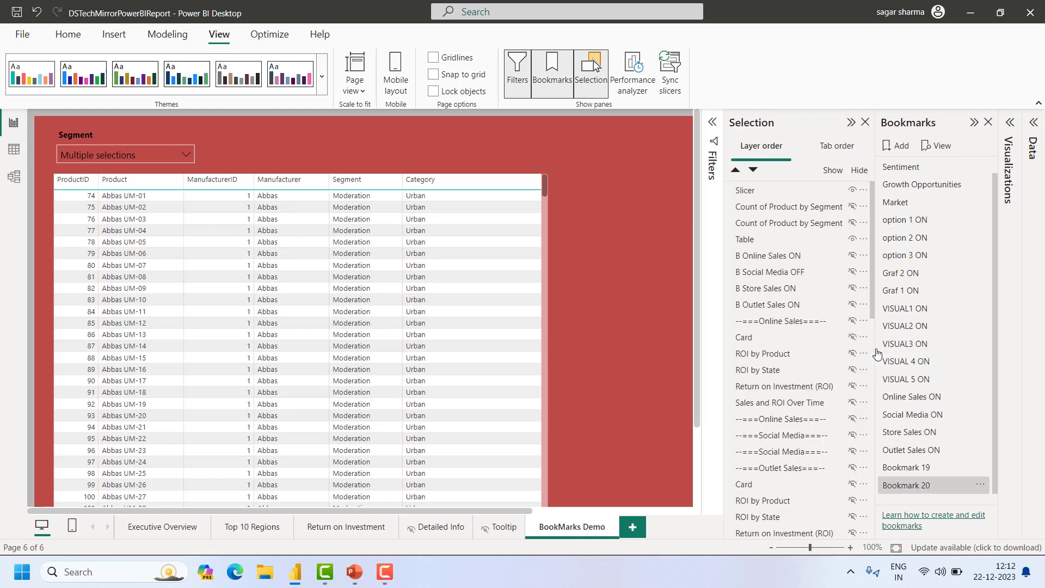
# Collapse the layer list, test Bookmark 19 against the updated Bookmark 20, and review Bookmark 20's options
pyautogui.click(922, 469)
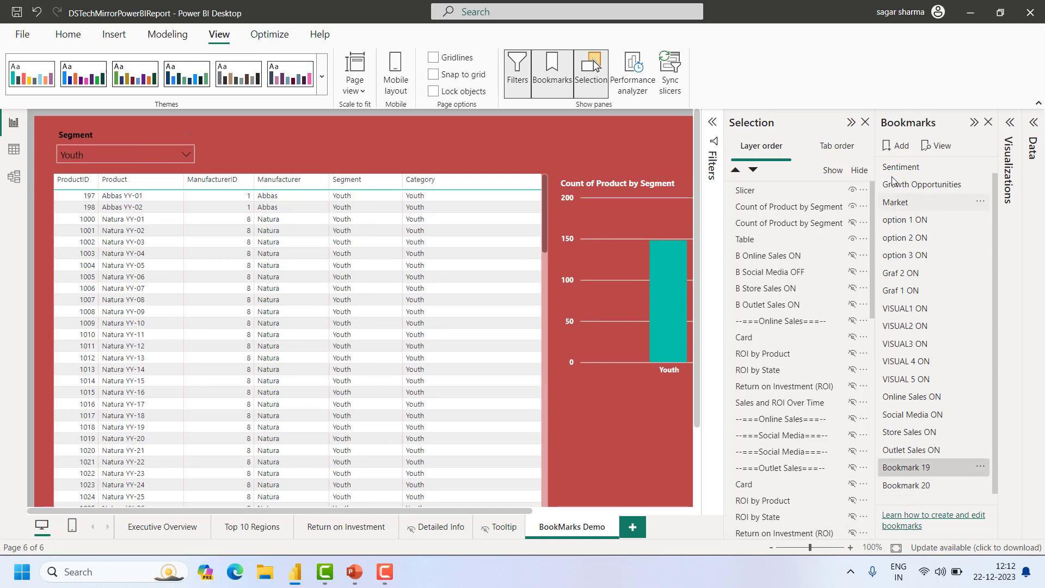
pyautogui.click(850, 123)
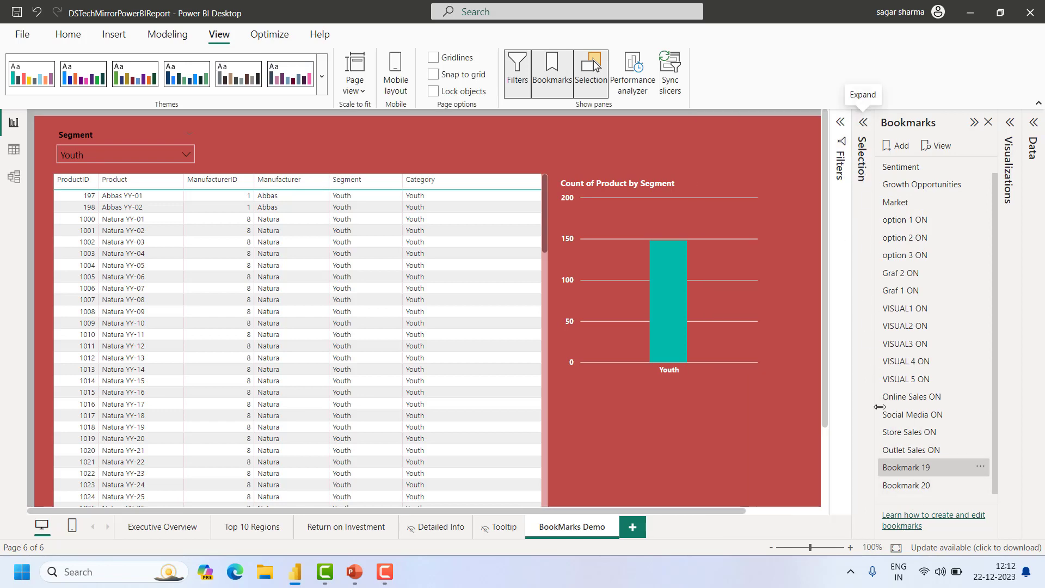
pyautogui.click(900, 488)
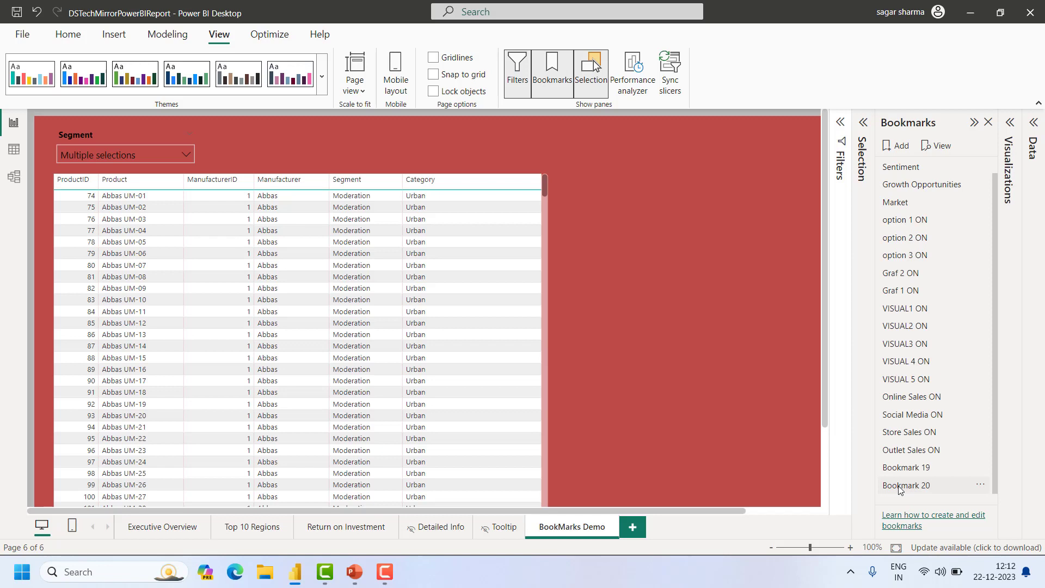
pyautogui.rightClick(899, 487)
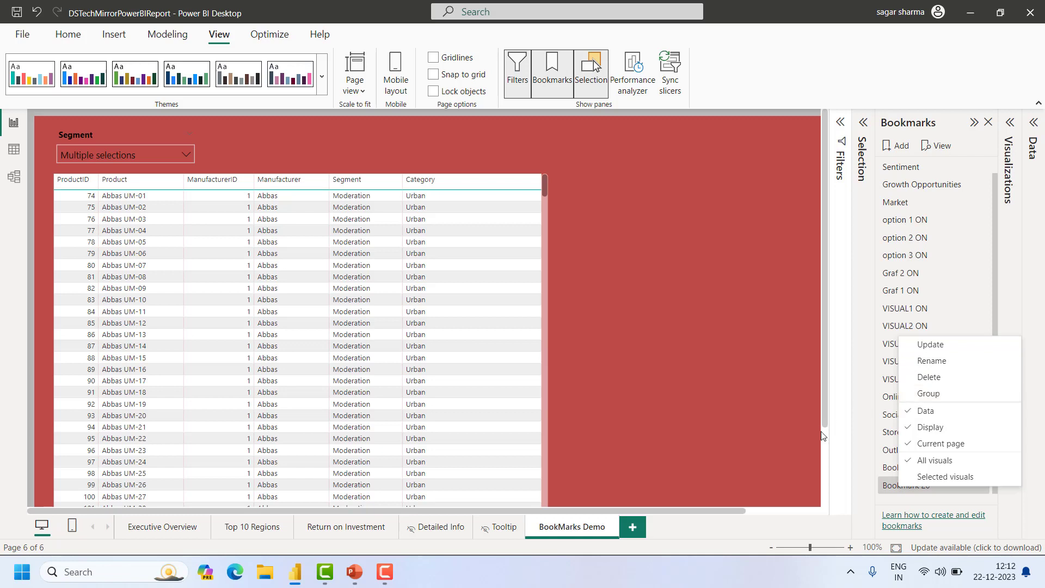
pyautogui.click(843, 435)
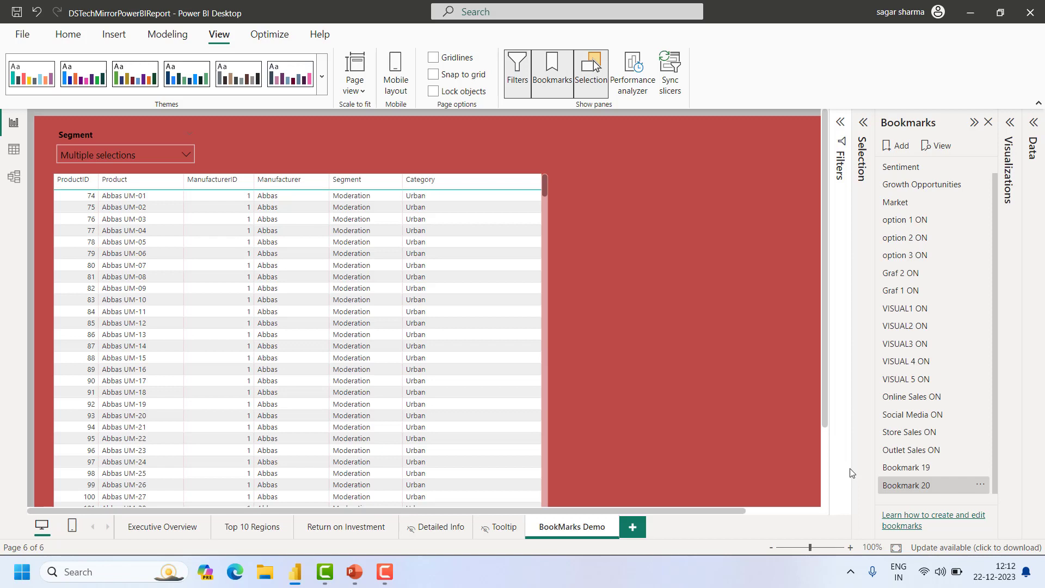
pyautogui.click(952, 468)
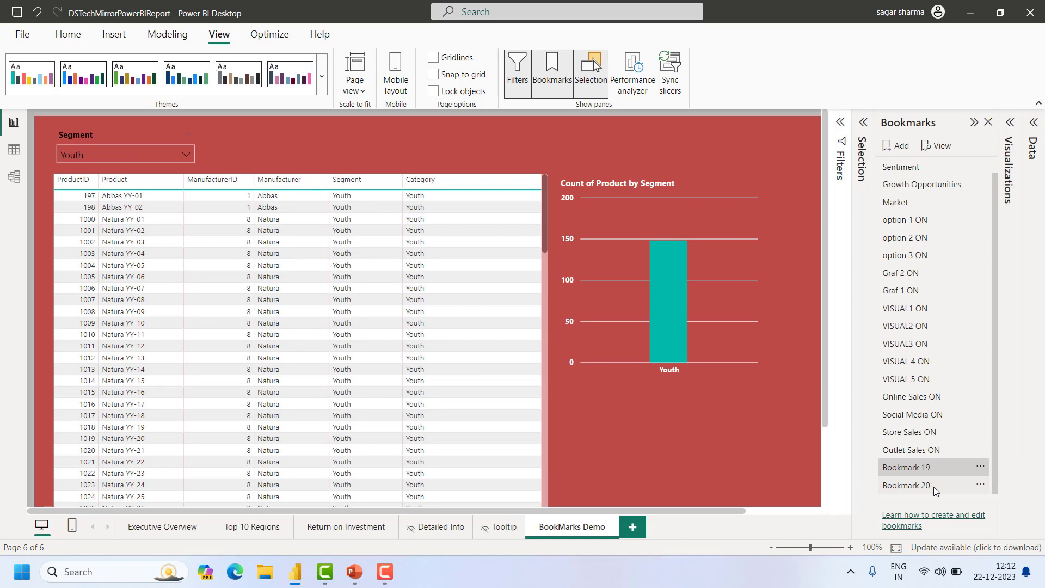
# Group Bookmark 19 and Bookmark 20 together and collapse the new group
pyautogui.click(933, 487)
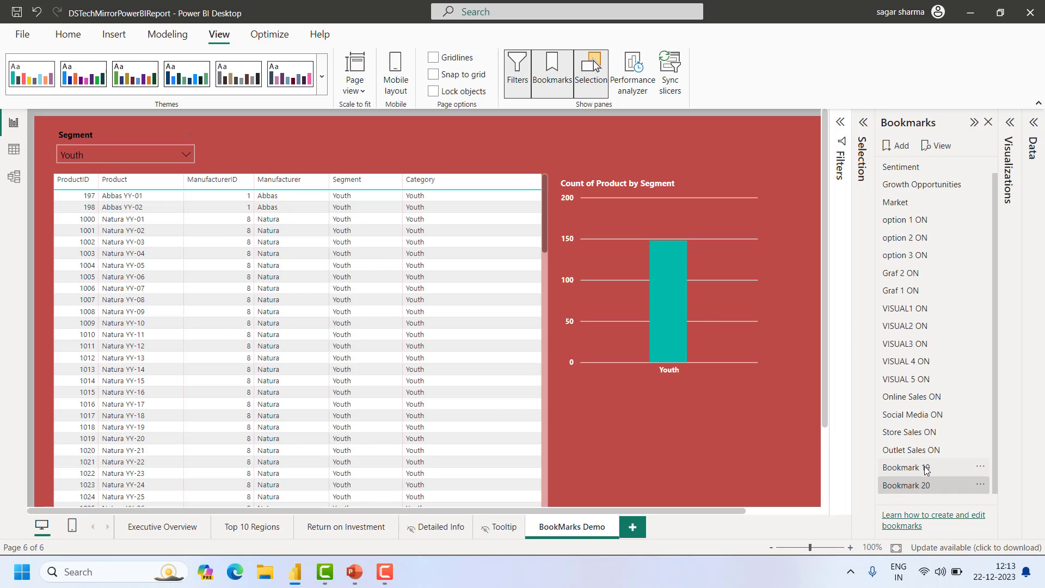
pyautogui.keyDown('ctrl'); pyautogui.click(927, 469); pyautogui.keyUp('ctrl')
pyautogui.rightClick(927, 469)
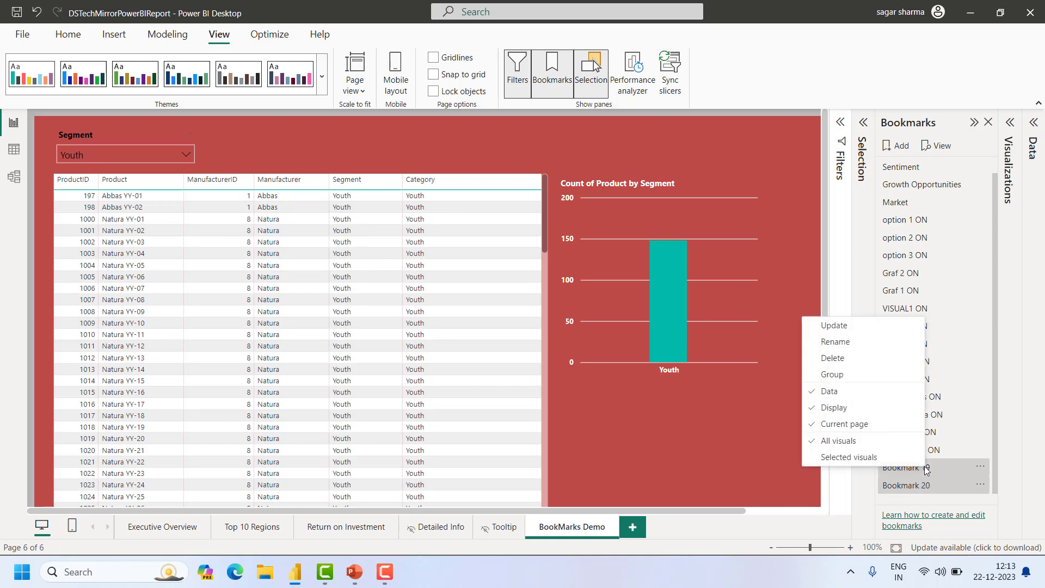
pyautogui.click(866, 378)
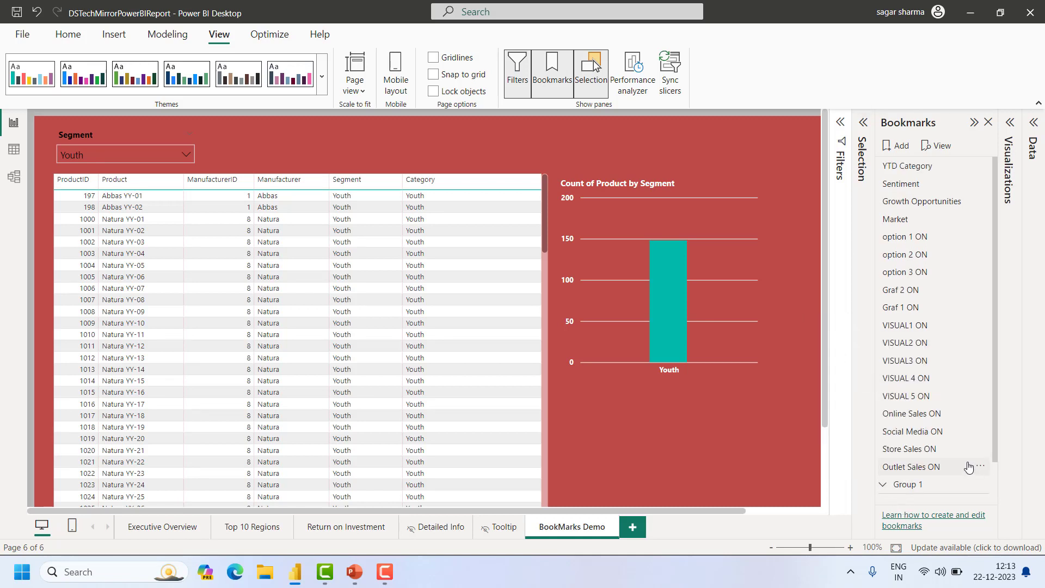
pyautogui.scroll(-1, 966, 467)
pyautogui.click(942, 448)
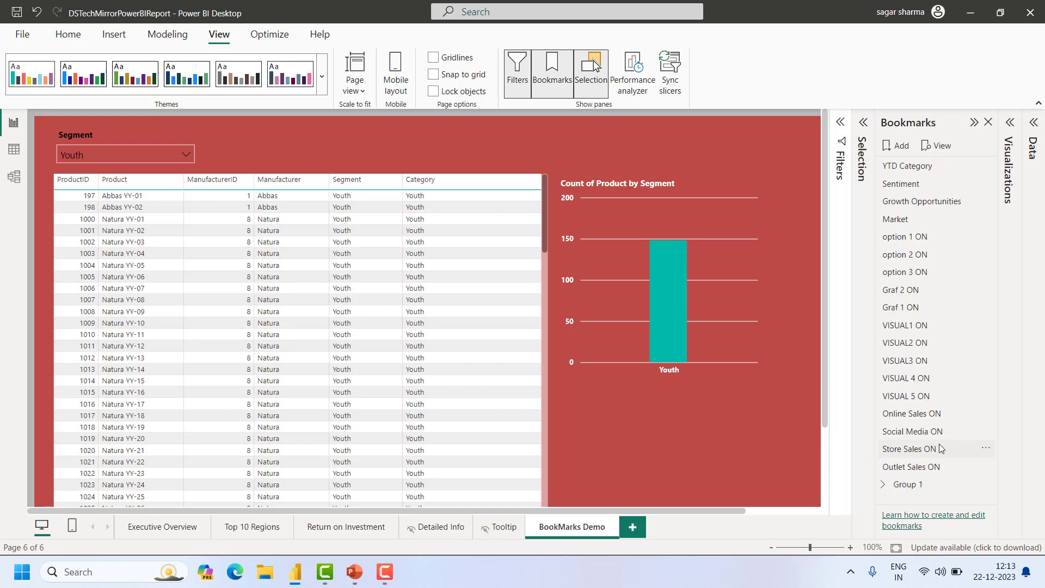
# Rename the new bookmark group as Bookmarks Demo
pyautogui.rightClick(944, 486)
pyautogui.click(866, 493)
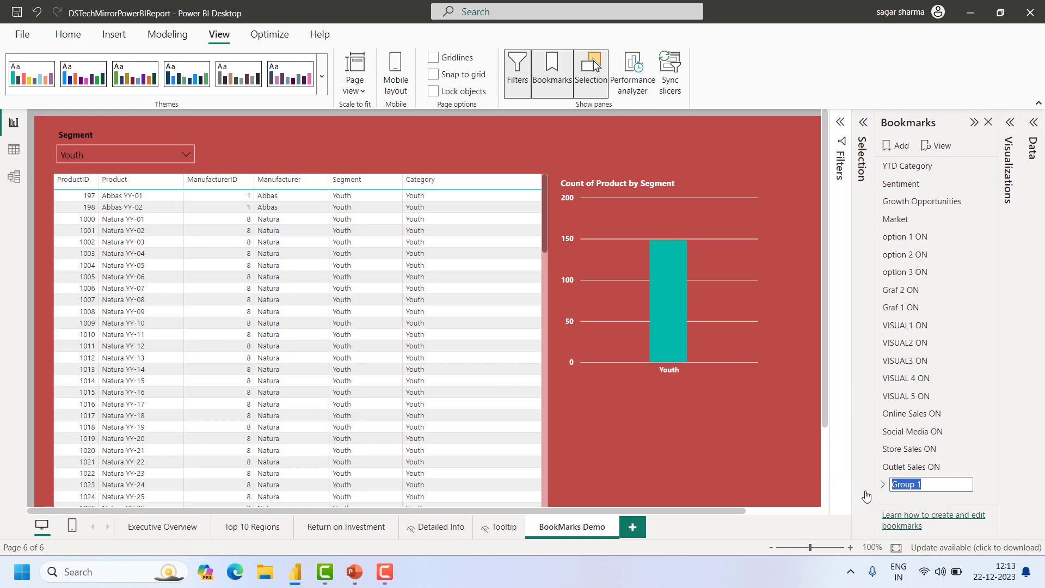
pyautogui.write('Bookm')
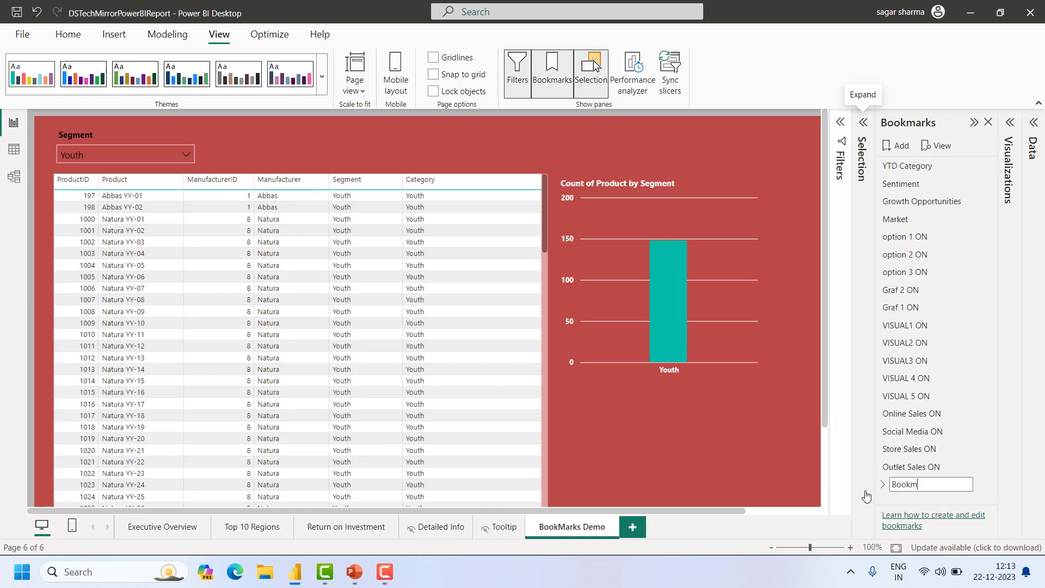
pyautogui.write('arks Demo')
pyautogui.press('Return')
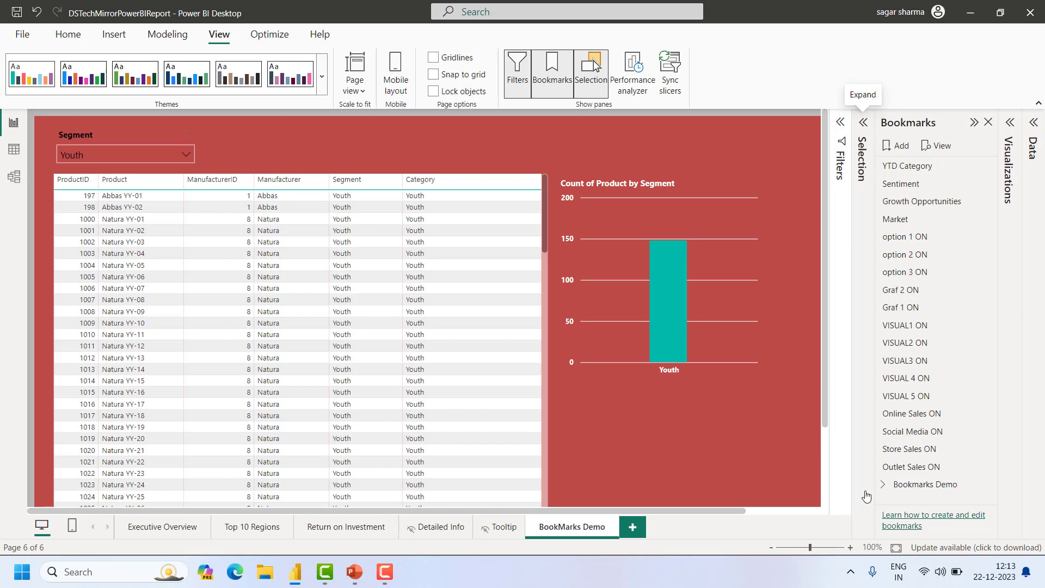
# Expand the Bookmarks Demo group and review the options of the group and of Bookmark 19
pyautogui.click(882, 485)
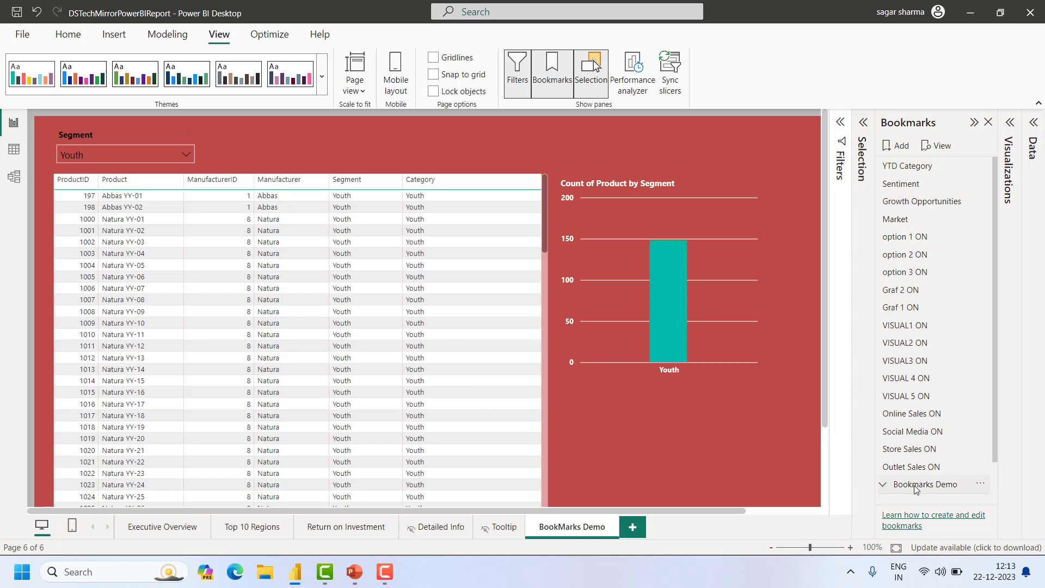
pyautogui.rightClick(914, 487)
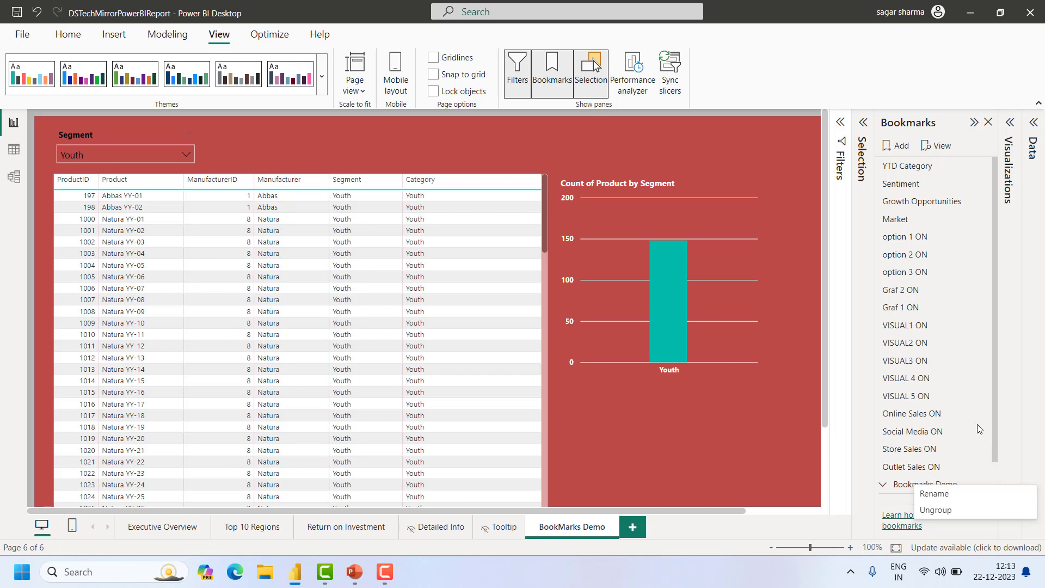
pyautogui.moveTo(996, 413); pyautogui.dragTo(994, 467)
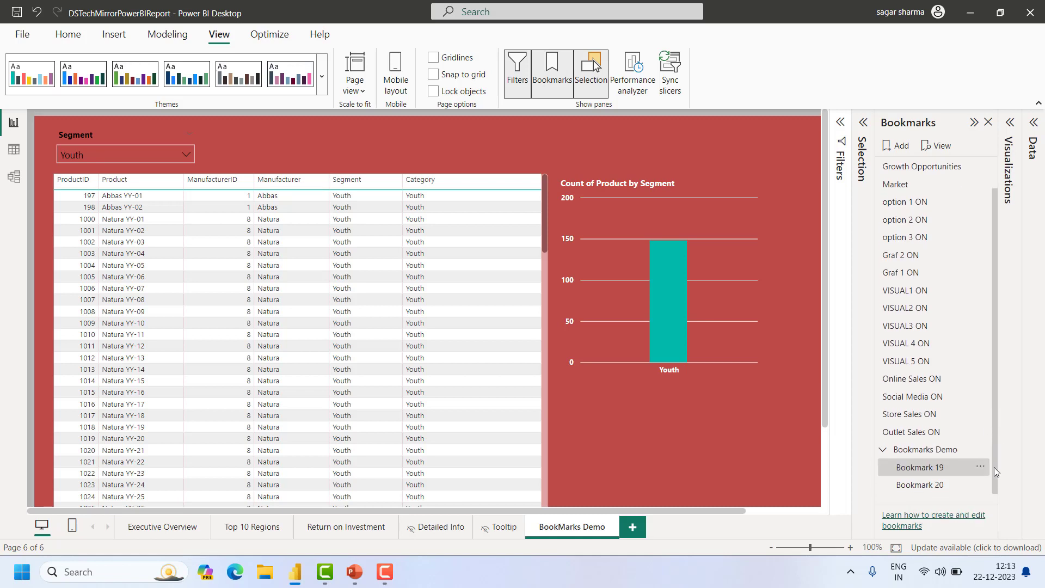
pyautogui.rightClick(954, 467)
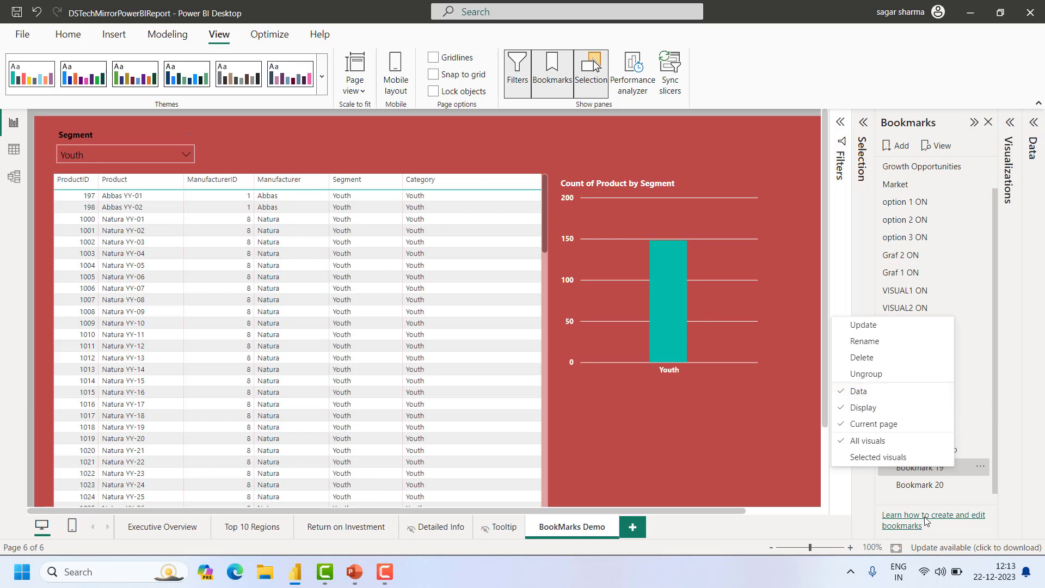
# Apply Bookmark 20, turn off its Data option, and switch to Bookmark 19's Youth view
pyautogui.click(950, 486)
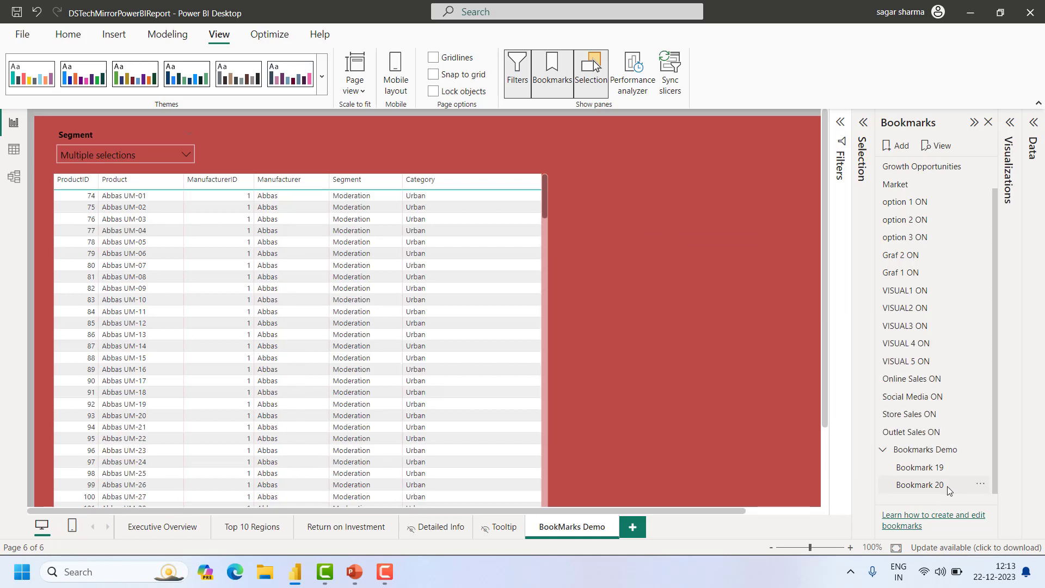
pyautogui.rightClick(948, 485)
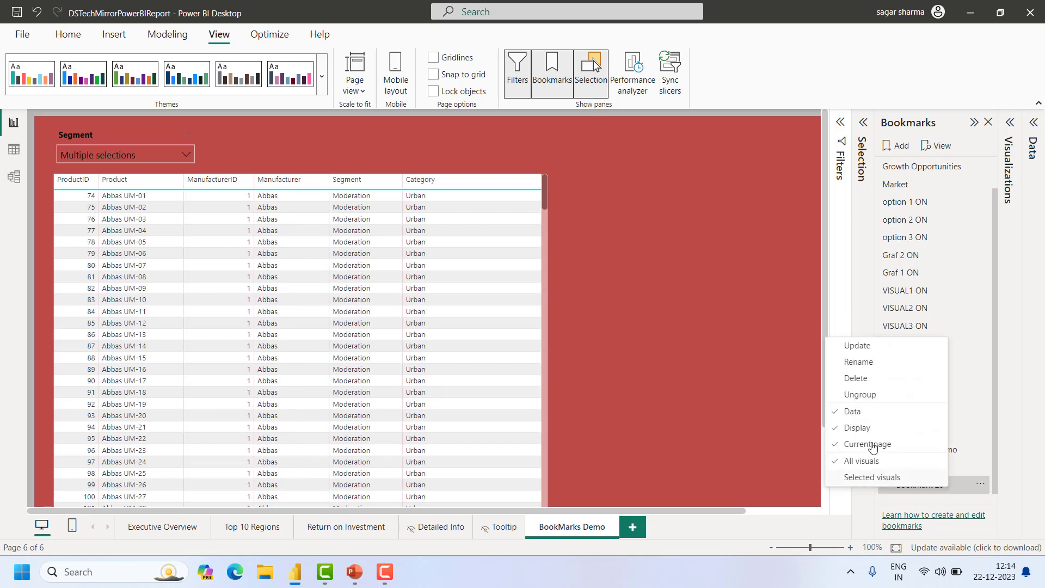
pyautogui.click(878, 412)
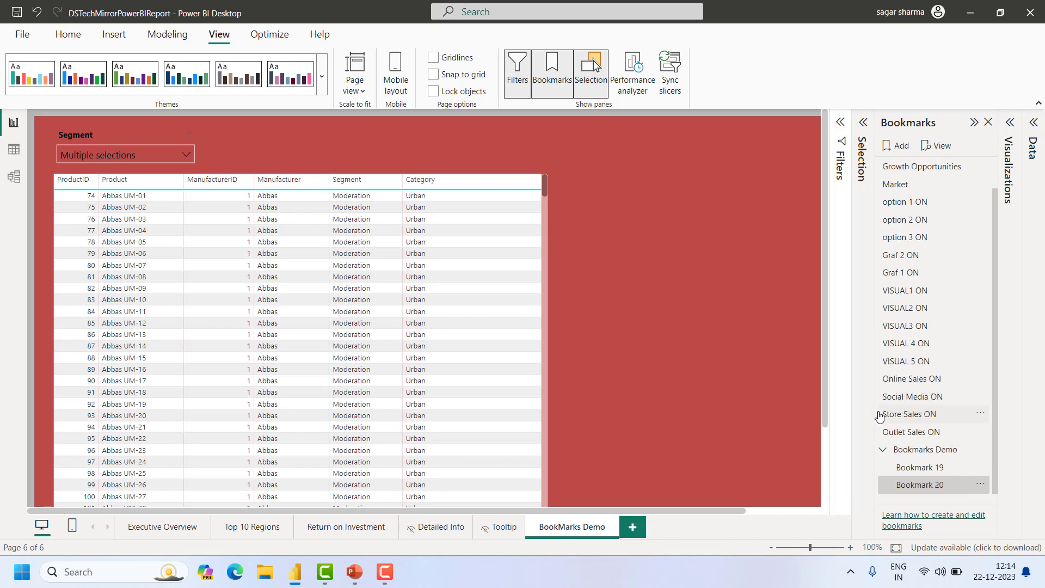
pyautogui.click(931, 468)
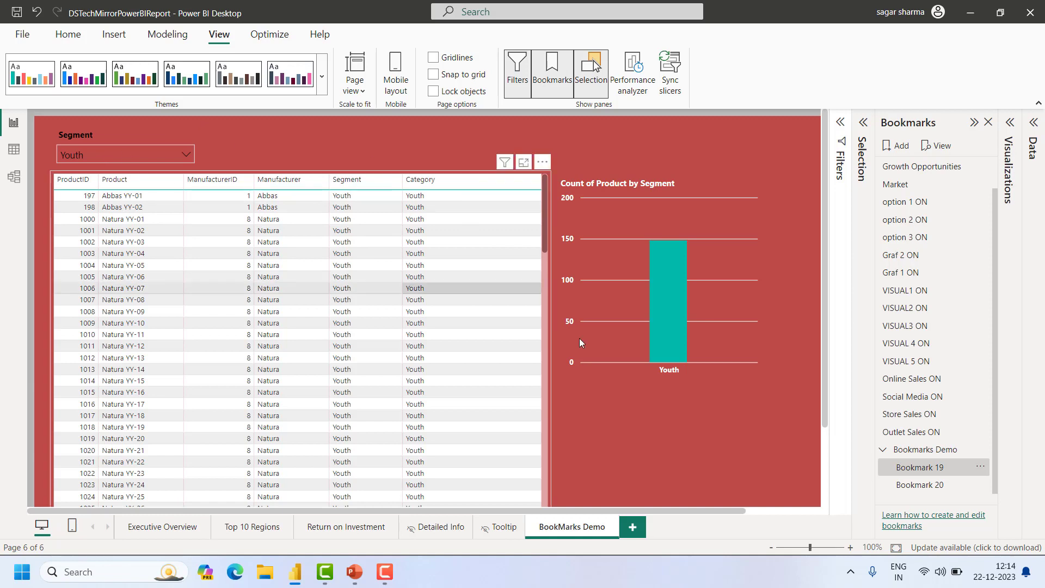
# Turn Bookmark 20's Data option back on and test it by switching between Bookmark 19 and Bookmark 20
pyautogui.click(922, 485)
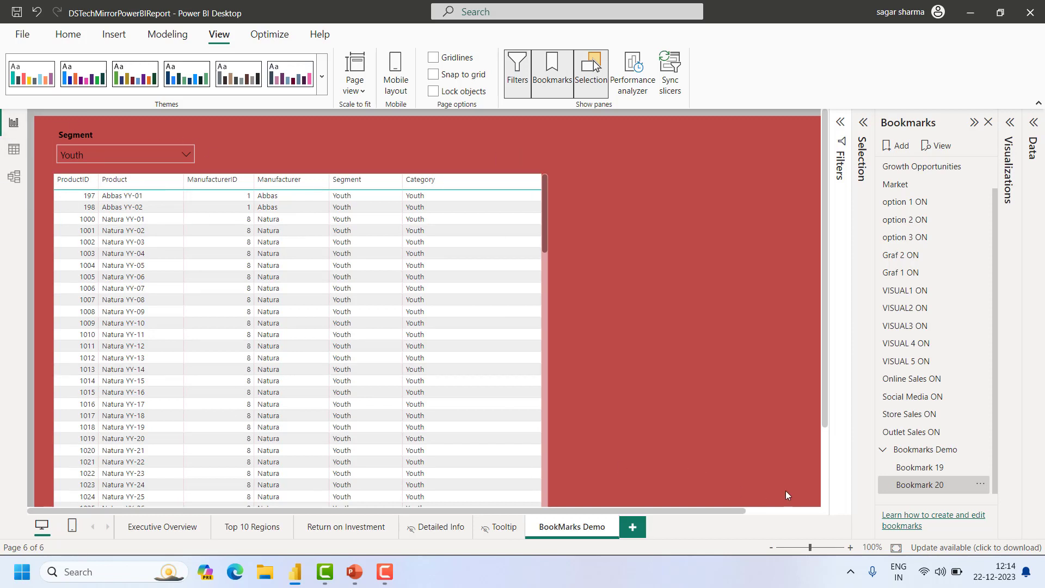
pyautogui.rightClick(920, 490)
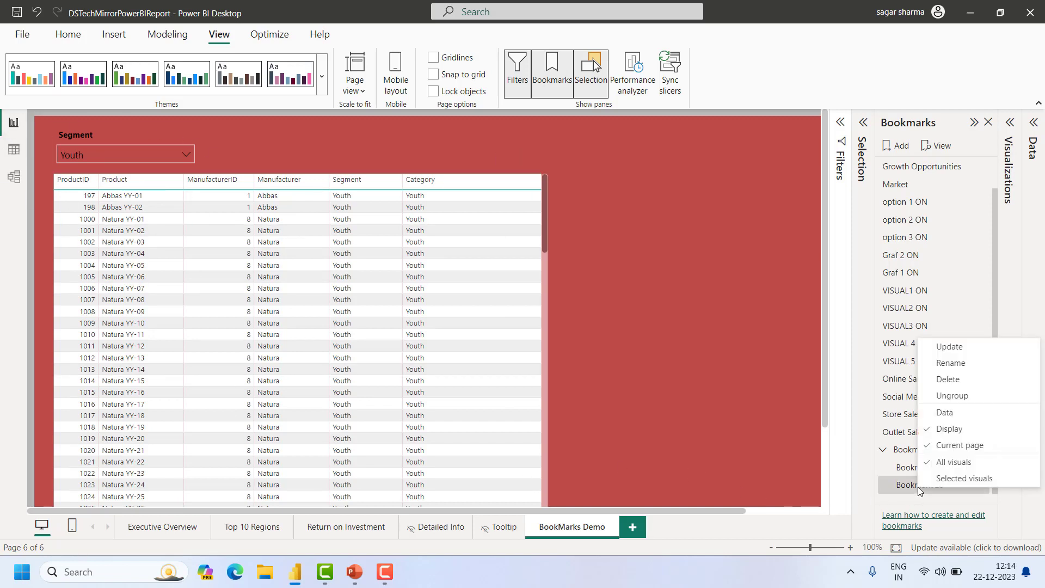
pyautogui.click(958, 415)
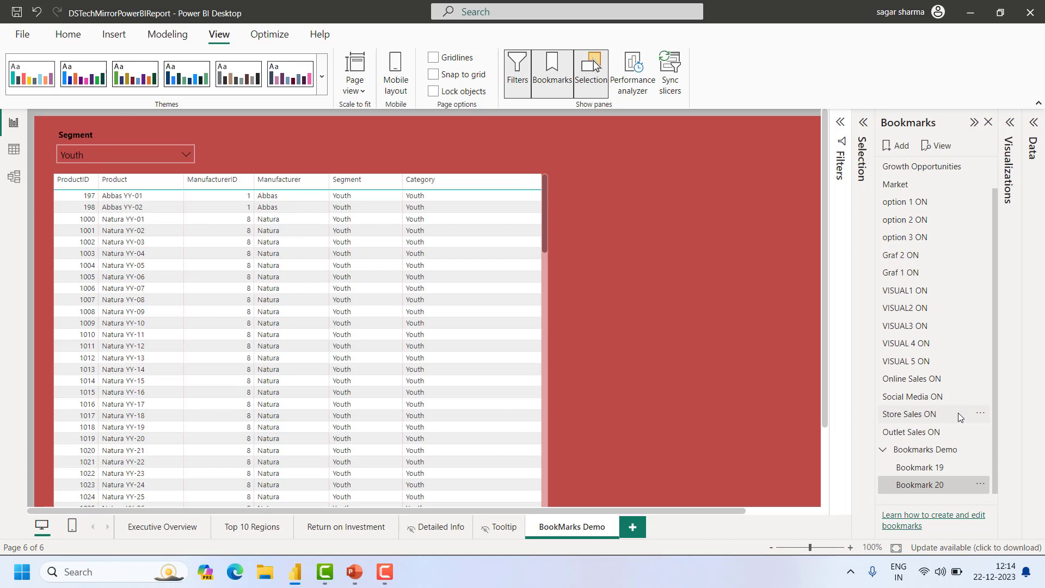
pyautogui.click(913, 469)
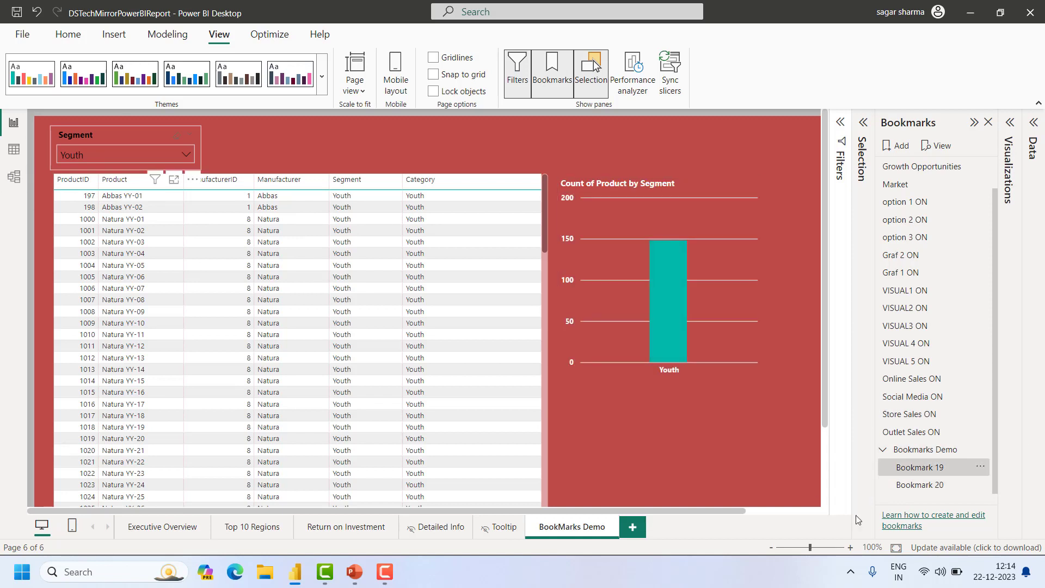
pyautogui.click(936, 488)
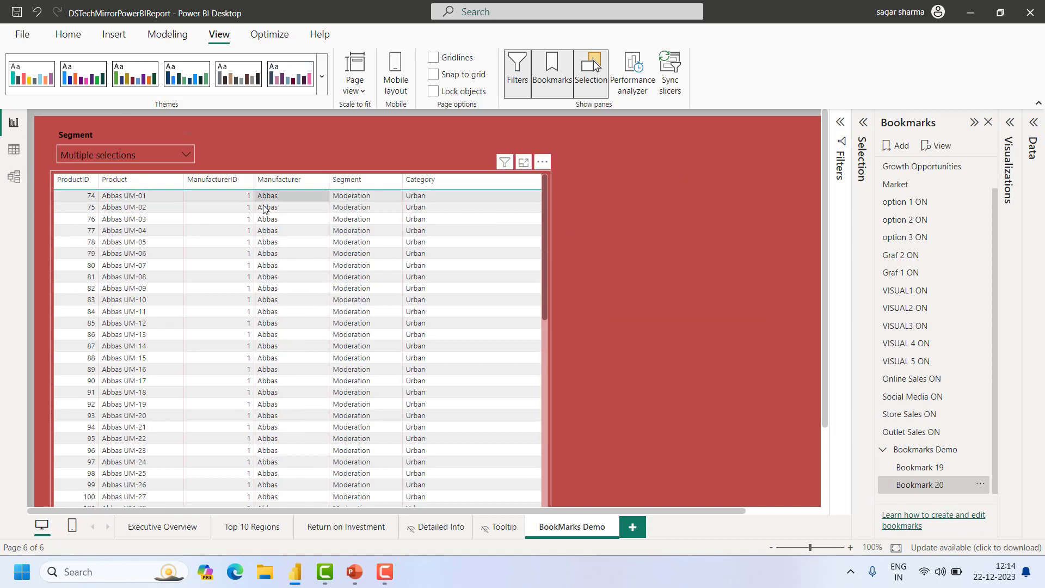
# Clear Extreme and Moderation in the Segment slicer and select only Regular
pyautogui.click(183, 155)
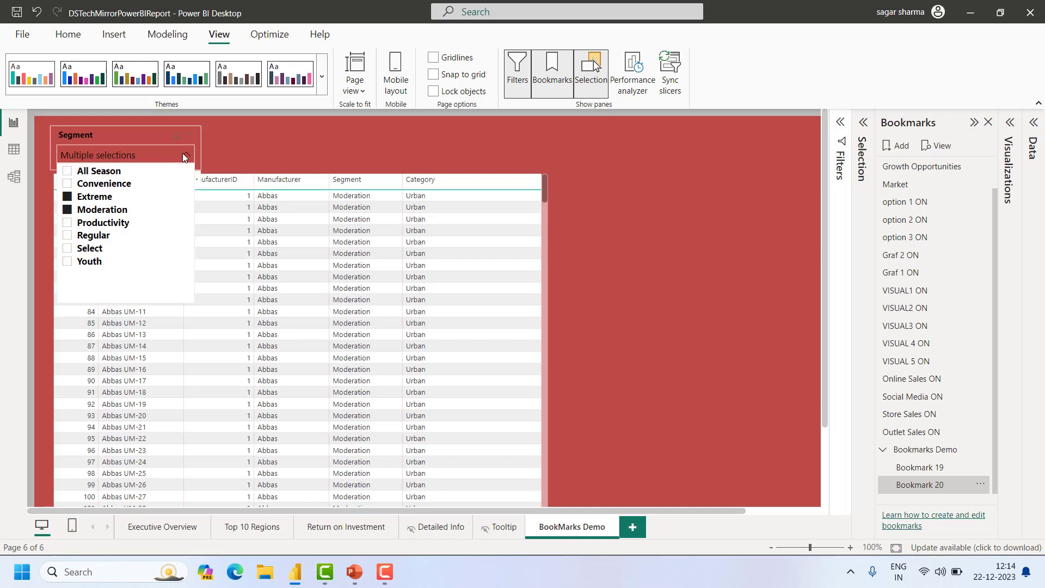
pyautogui.click(68, 212)
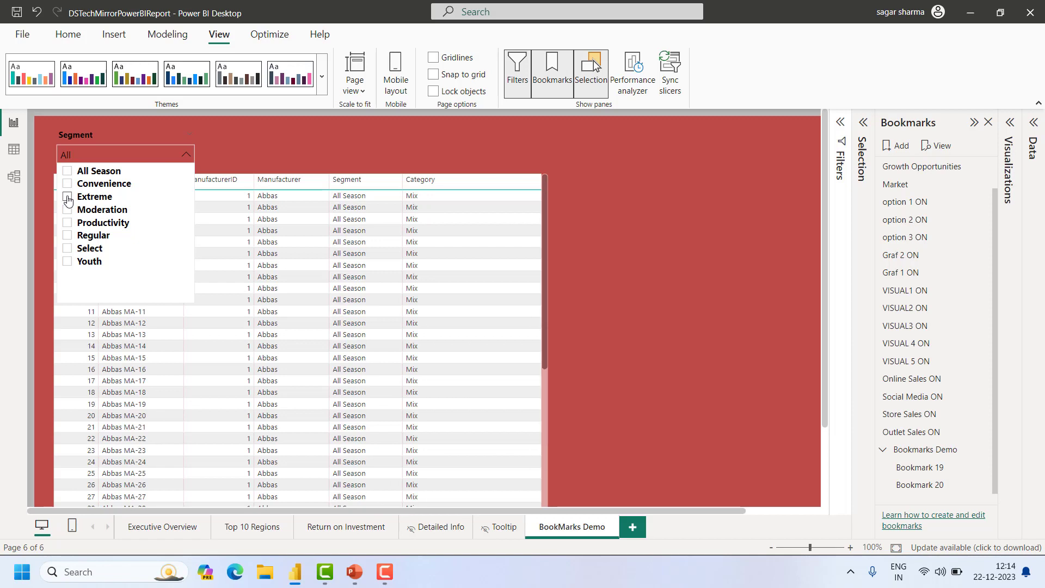
pyautogui.click(68, 238)
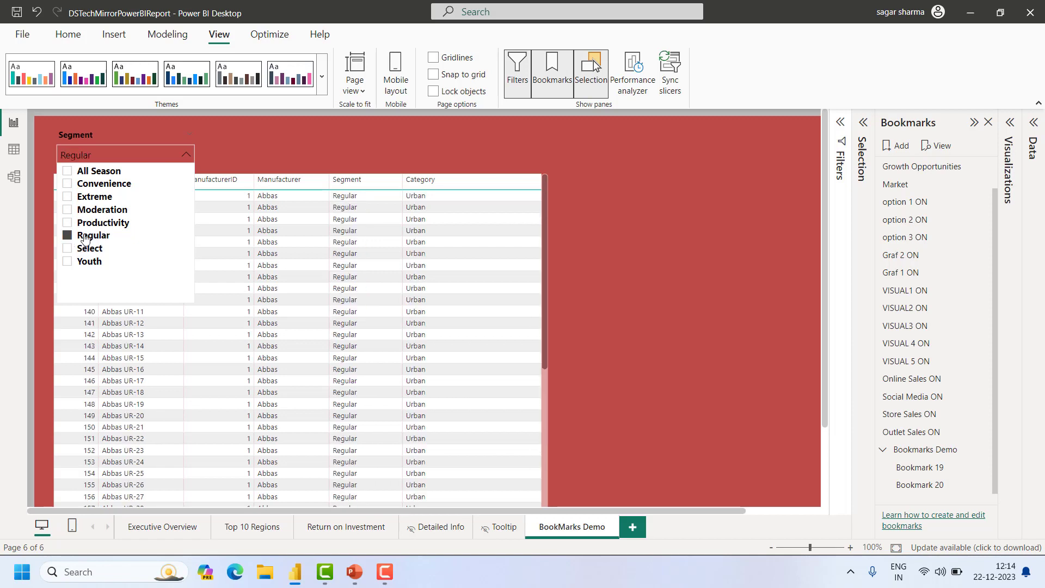
# Update Bookmark 20 with the Regular view and test it by switching to Bookmark 19 and back
pyautogui.rightClick(929, 488)
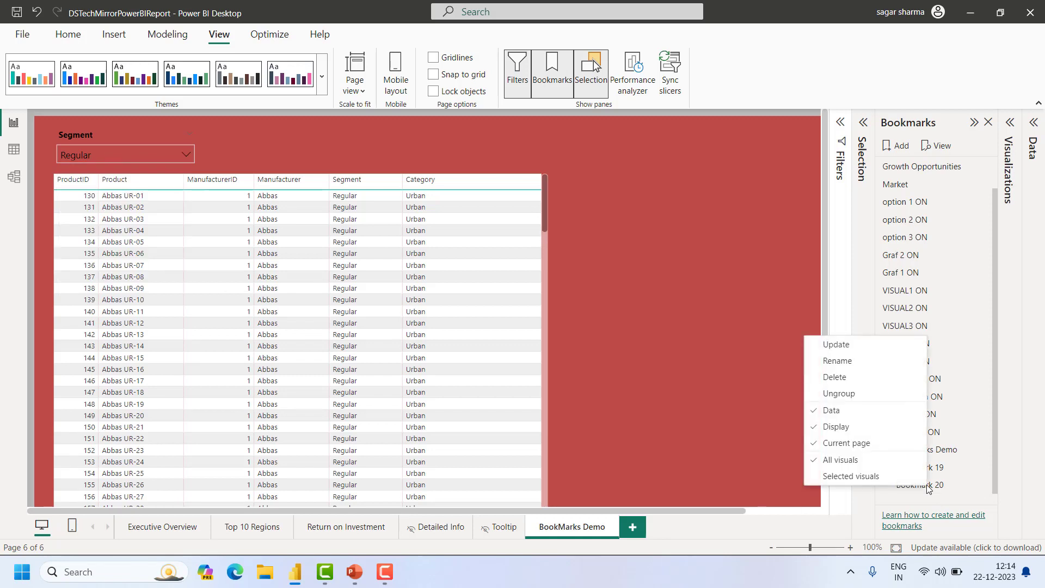
pyautogui.click(849, 346)
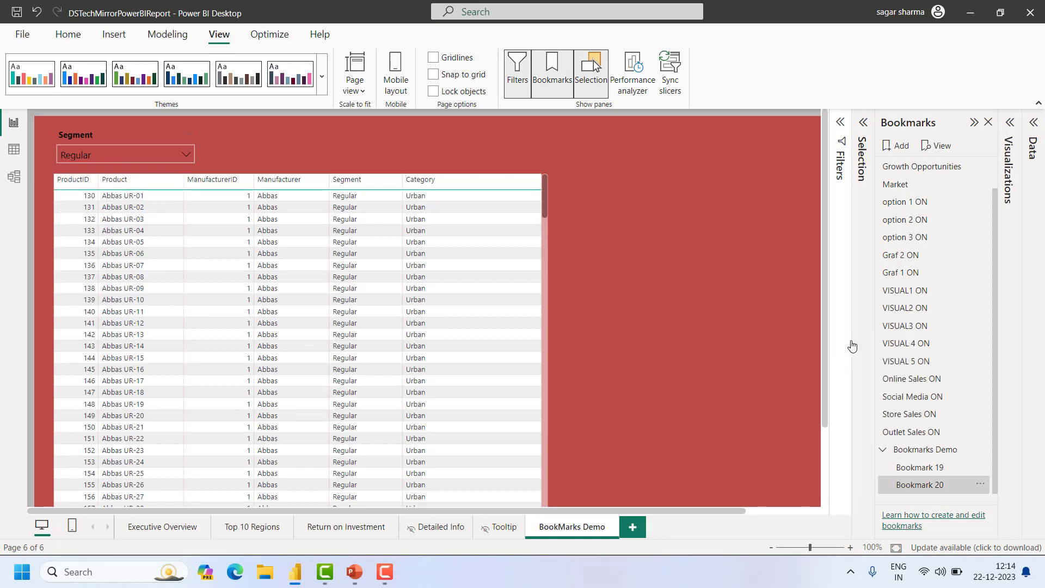
pyautogui.click(906, 470)
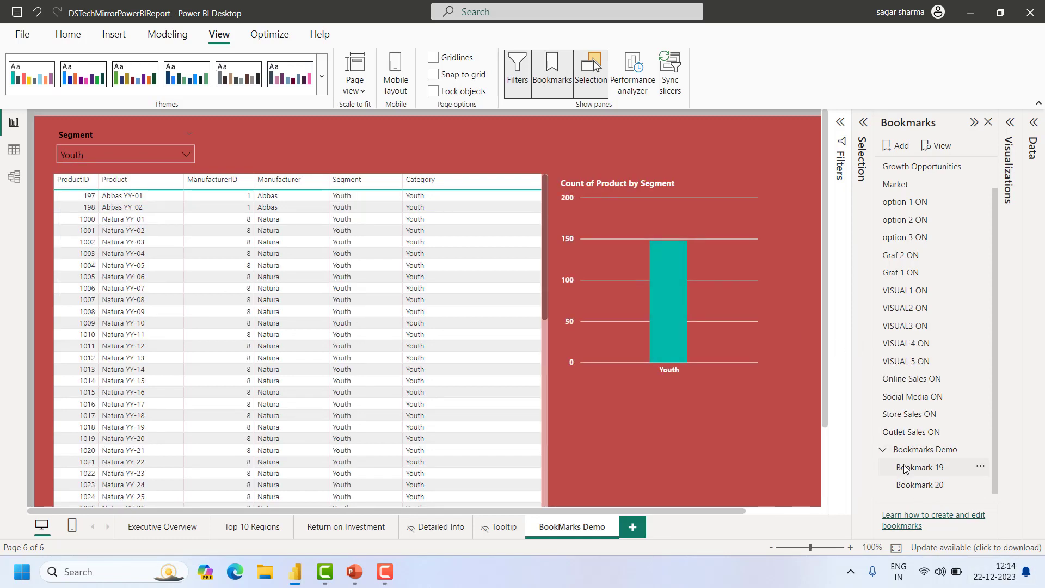
pyautogui.click(919, 487)
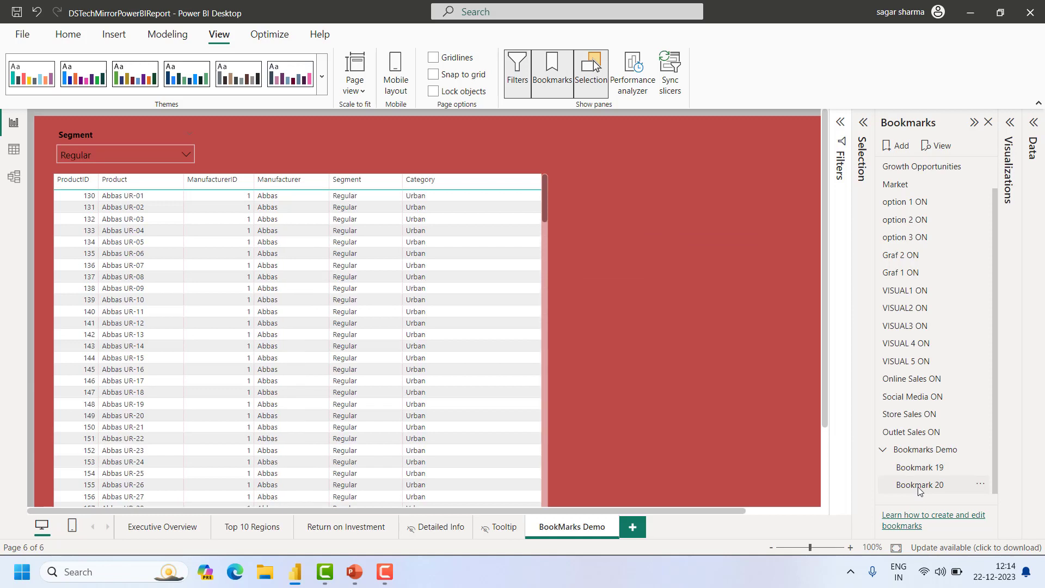
# Turn off Bookmark 20's Display option and test the effect by applying Bookmark 19 followed by Bookmark 20
pyautogui.rightClick(918, 487)
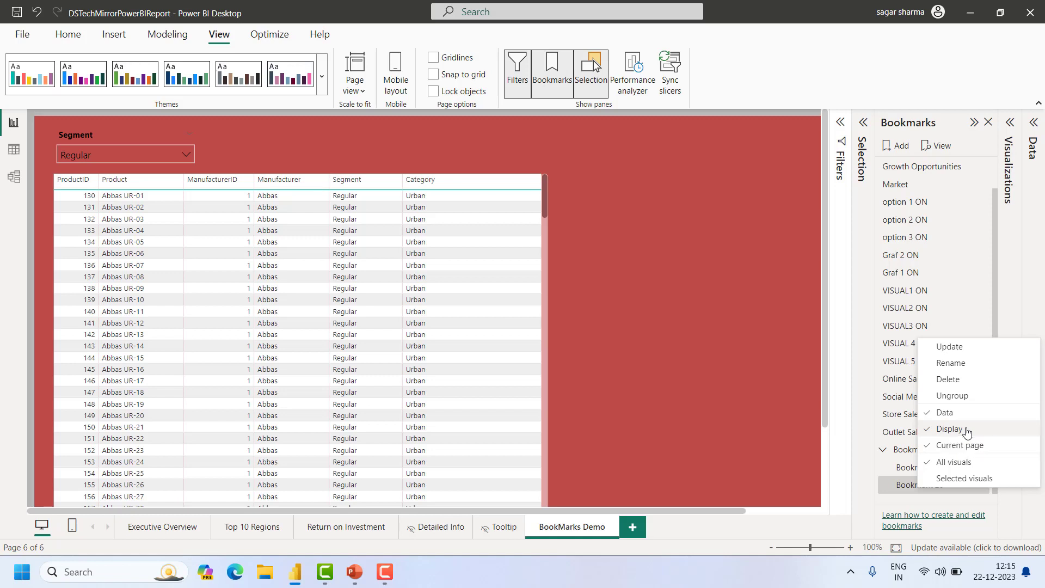
pyautogui.click(967, 430)
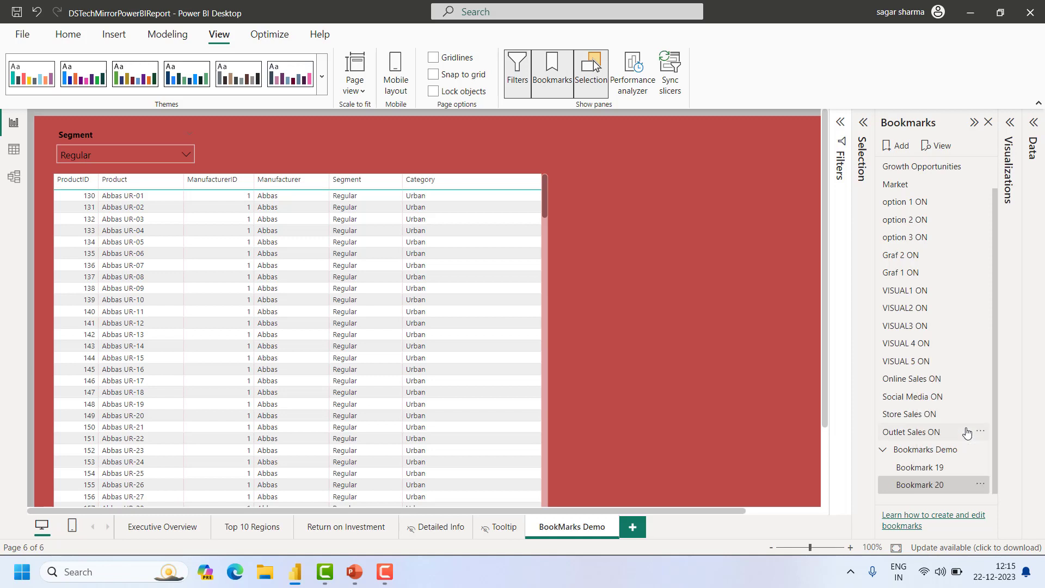
pyautogui.click(932, 469)
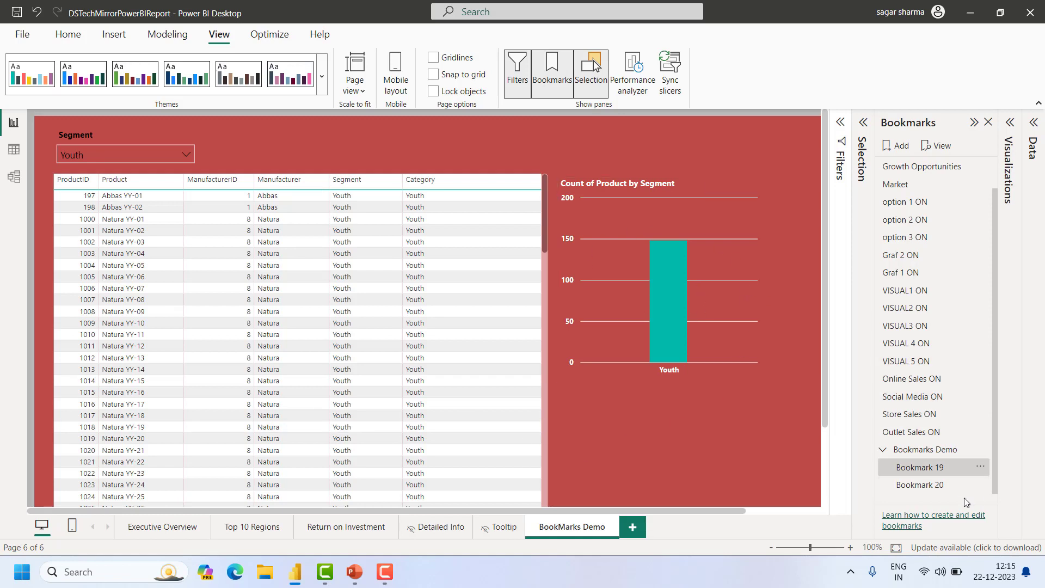
pyautogui.click(916, 488)
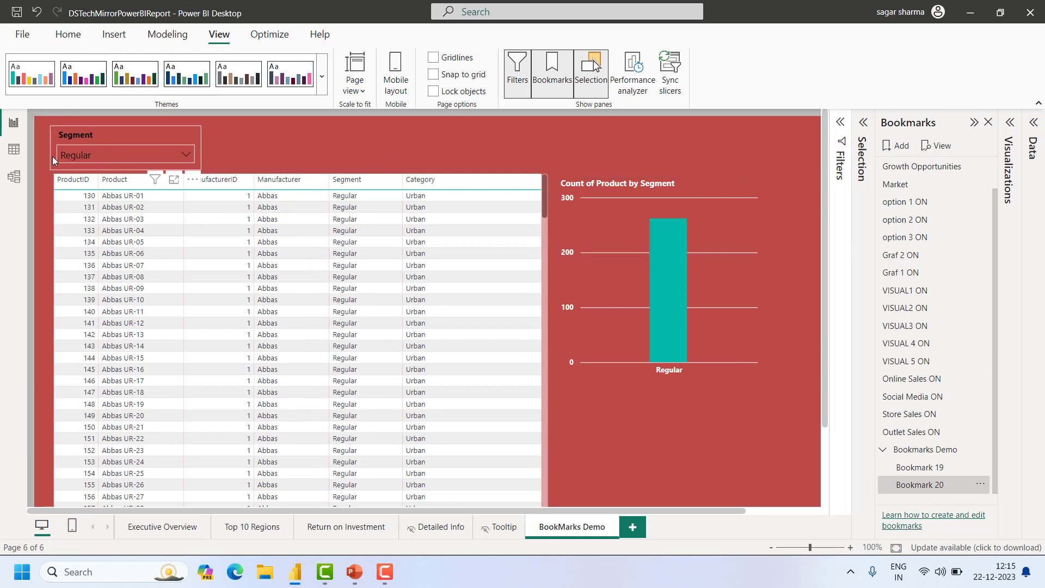
# Turn Bookmark 20's Display option back on and switch repeatedly between Bookmark 19 and Bookmark 20 to test it
pyautogui.rightClick(911, 486)
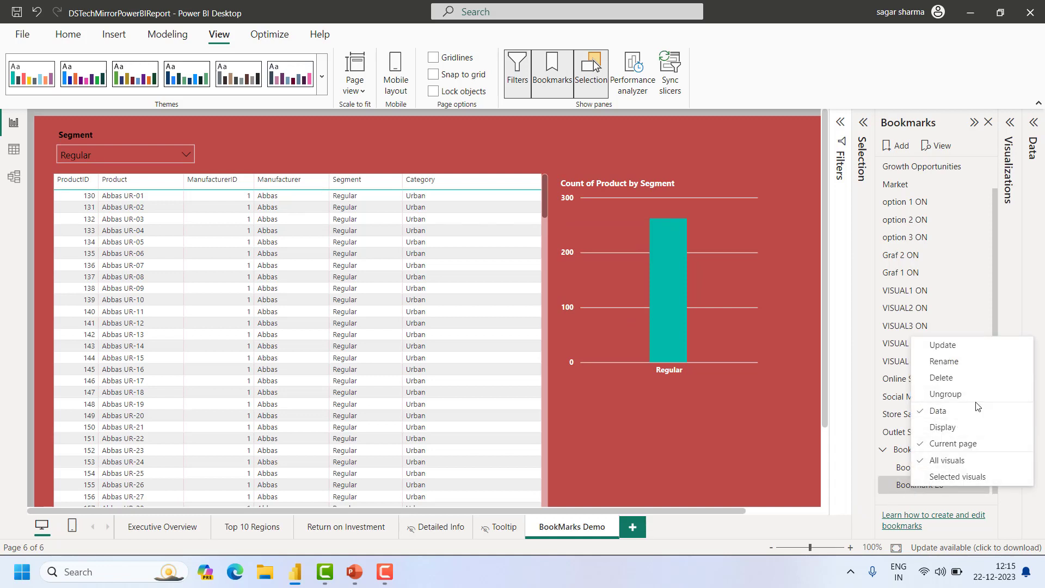
pyautogui.click(965, 430)
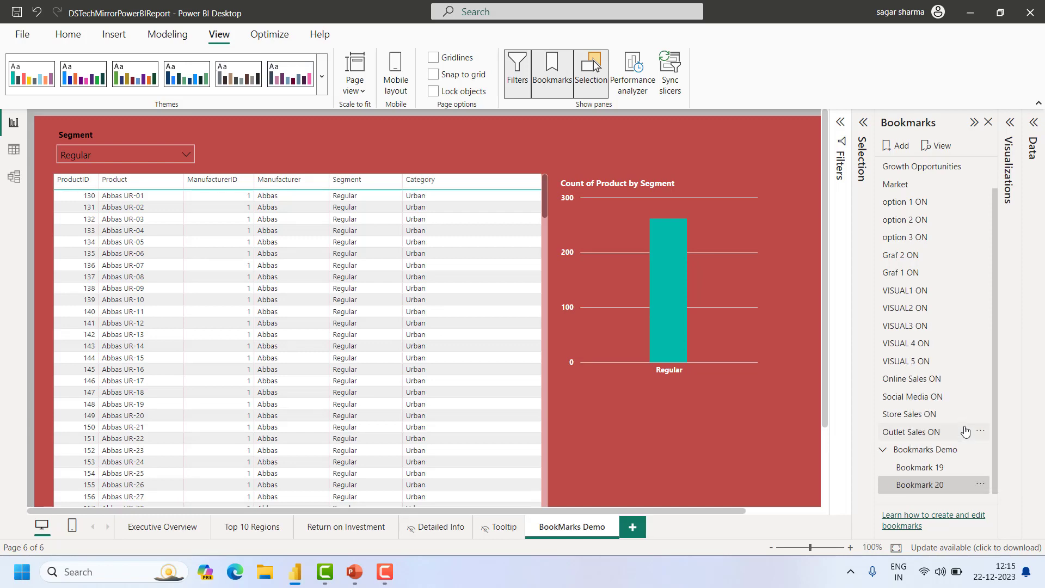
pyautogui.click(931, 469)
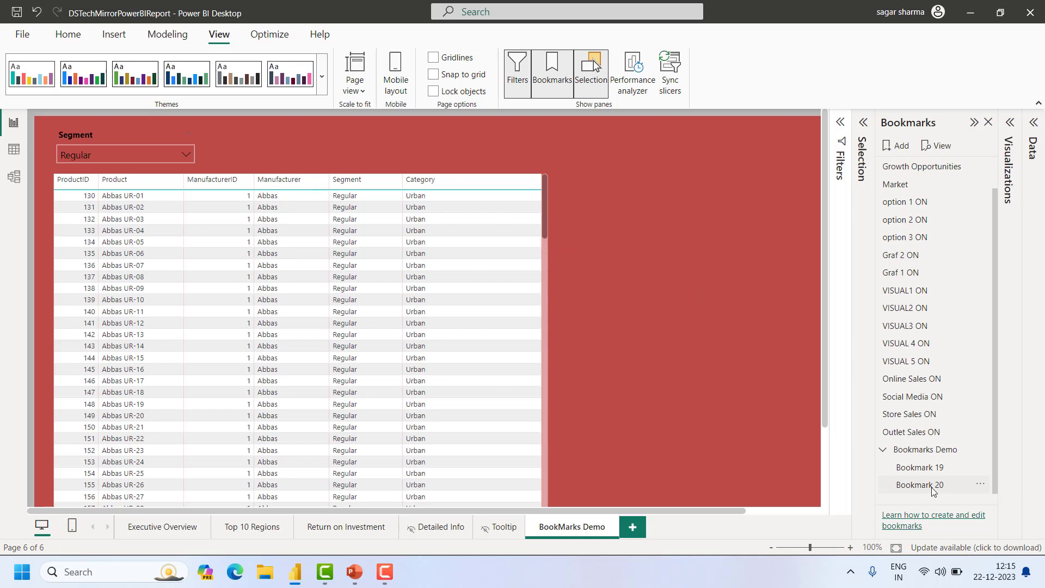
pyautogui.click(933, 490)
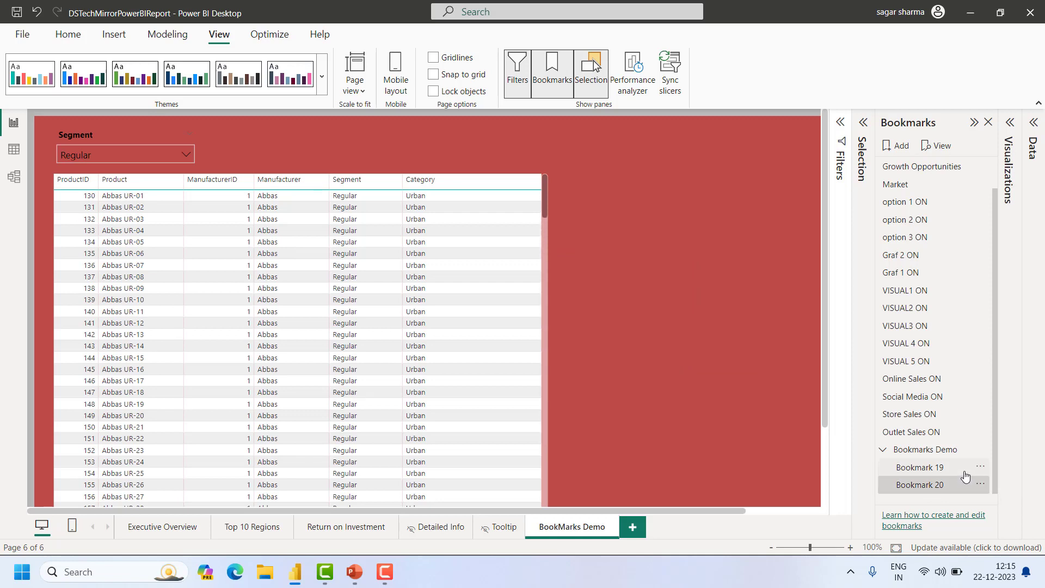
pyautogui.click(934, 472)
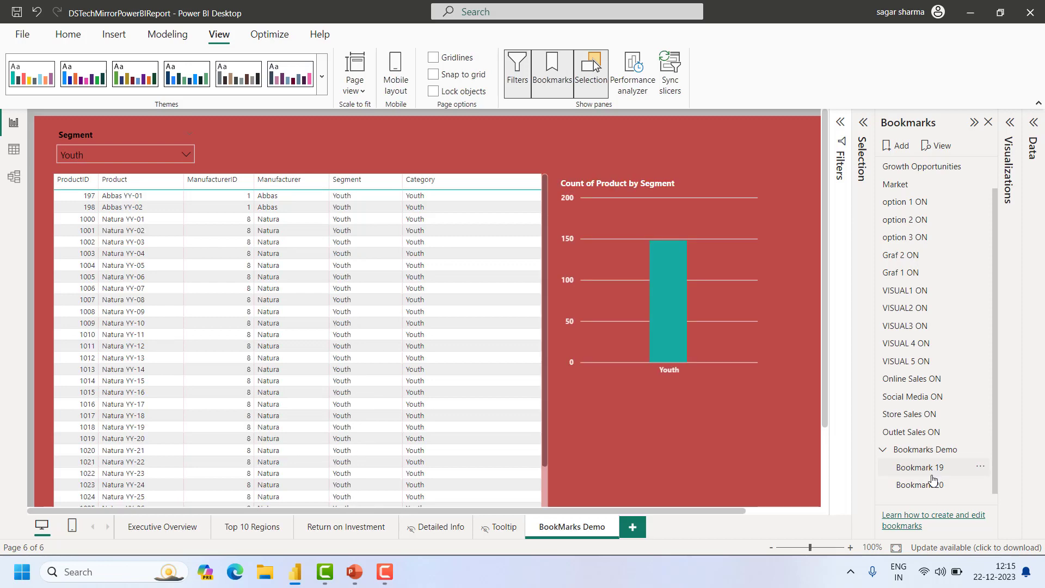
pyautogui.click(929, 485)
pyautogui.click(927, 470)
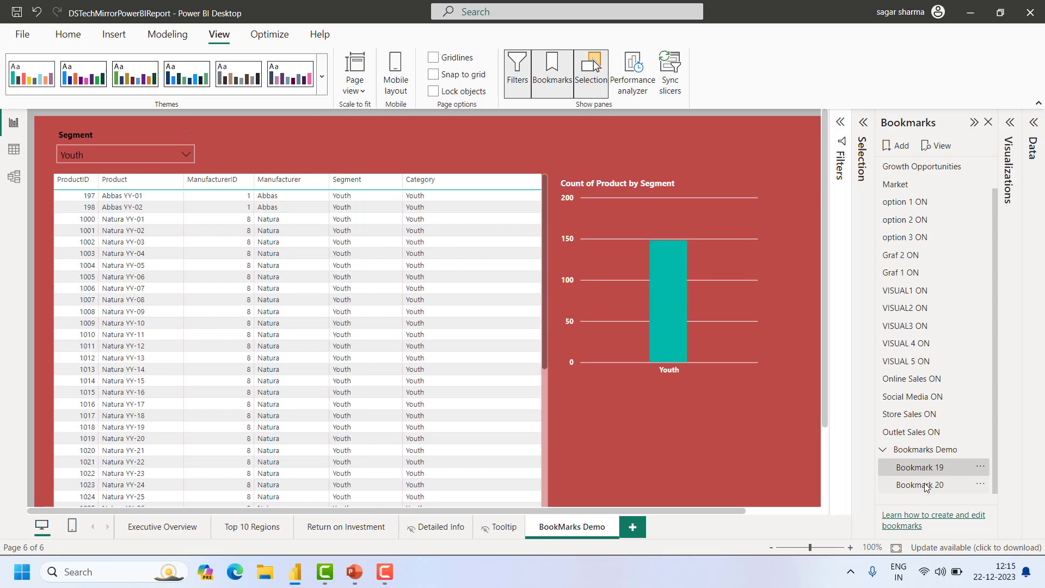
pyautogui.click(927, 485)
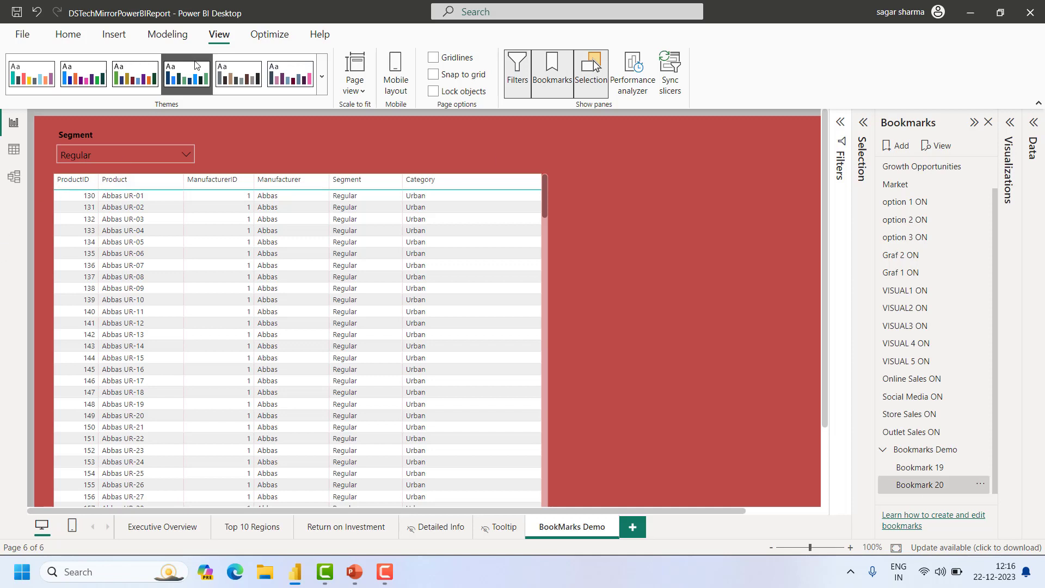
# Insert a blank button and place it above the table, to the right of the Segment slicer
pyautogui.click(108, 37)
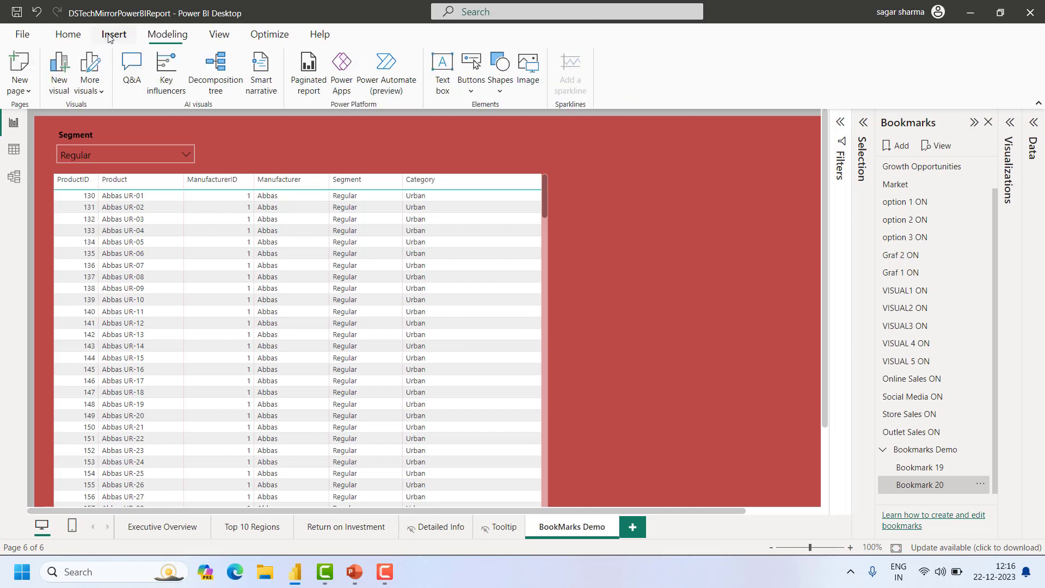
pyautogui.click(471, 91)
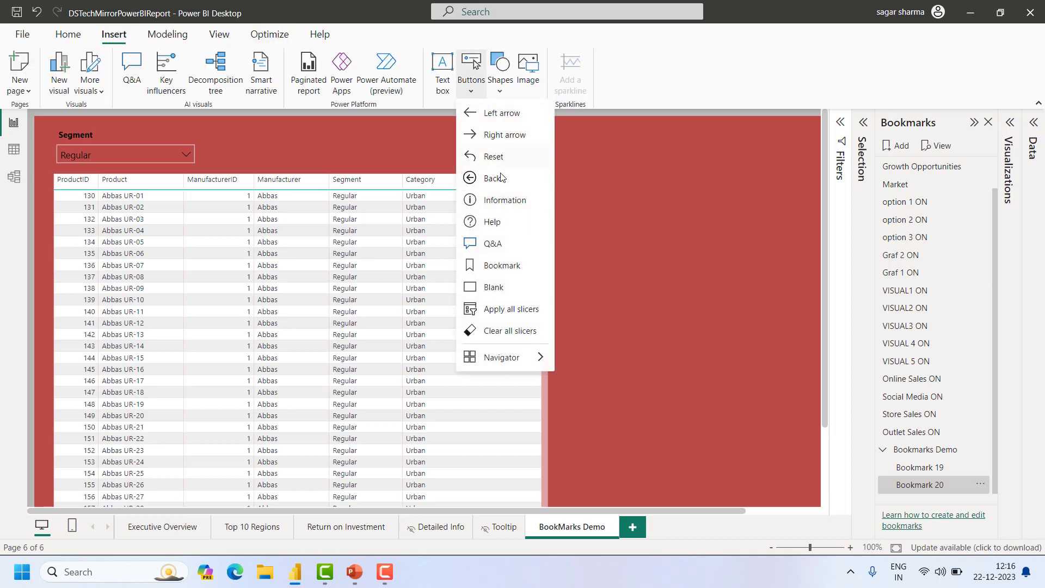
pyautogui.click(500, 290)
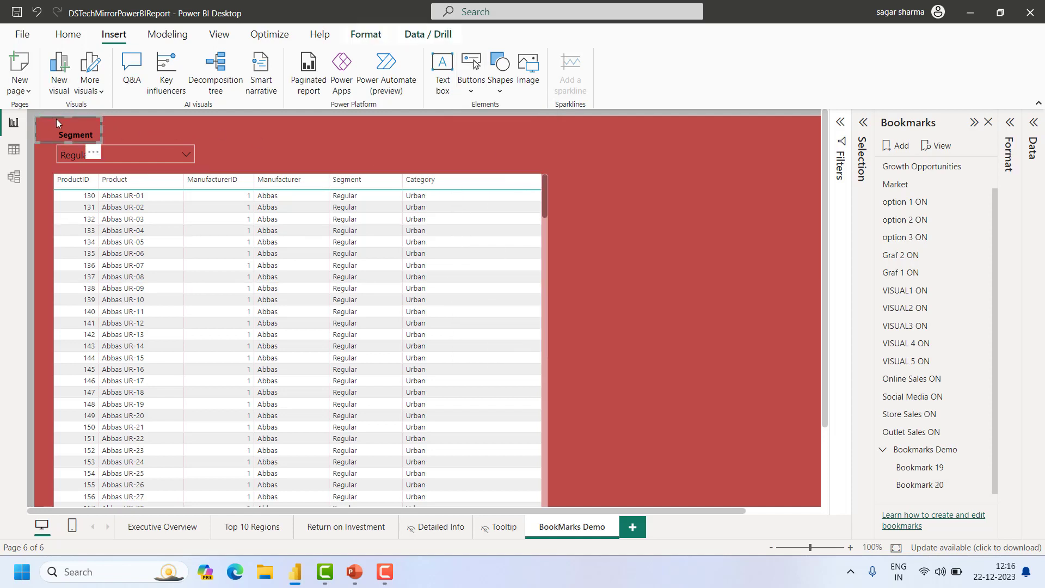
pyautogui.moveTo(57, 119); pyautogui.dragTo(328, 145)
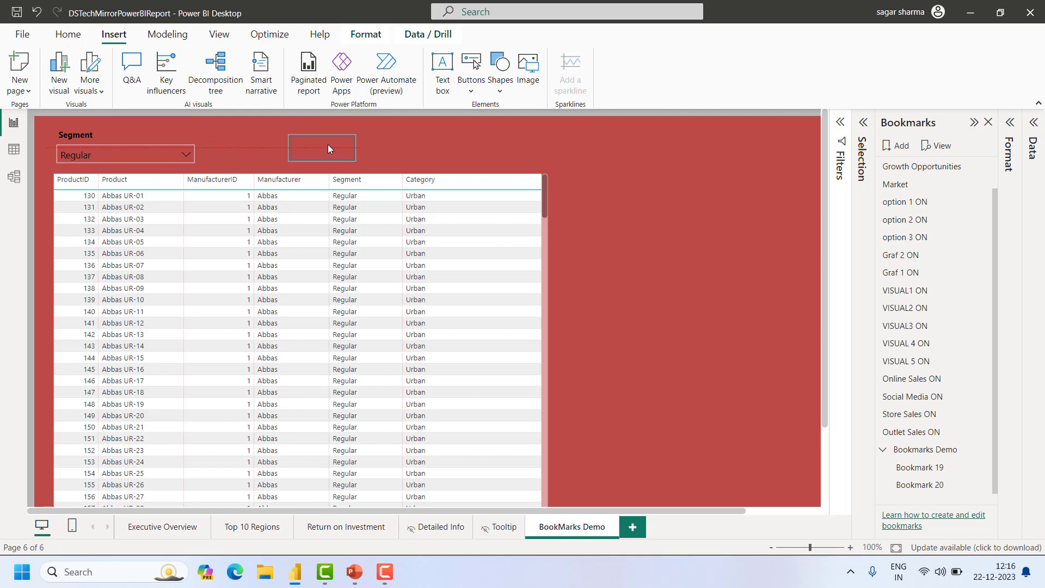
# Insert a second blank button and place it beside the first one above the table
pyautogui.click(471, 92)
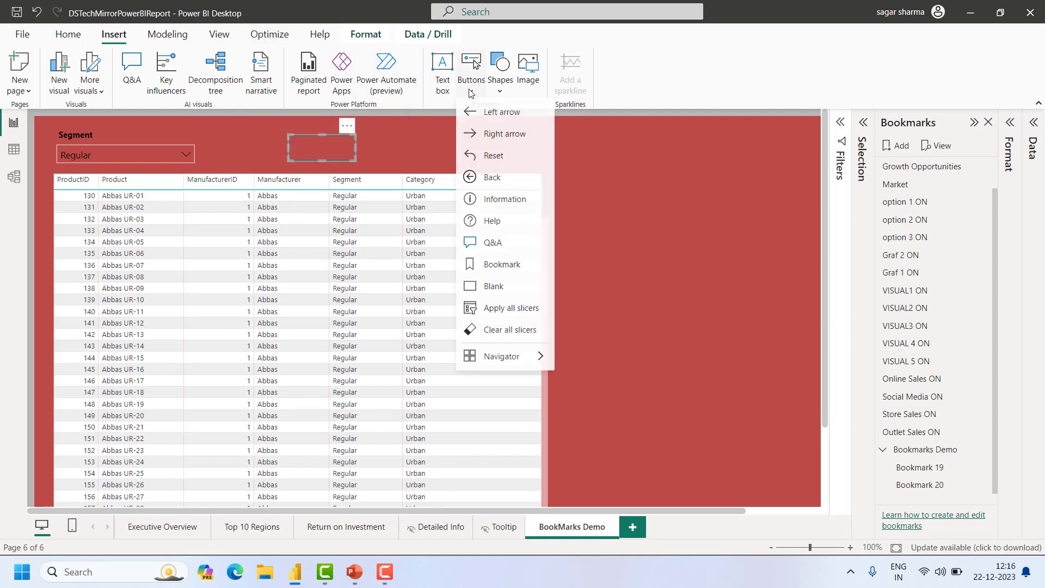
pyautogui.click(502, 289)
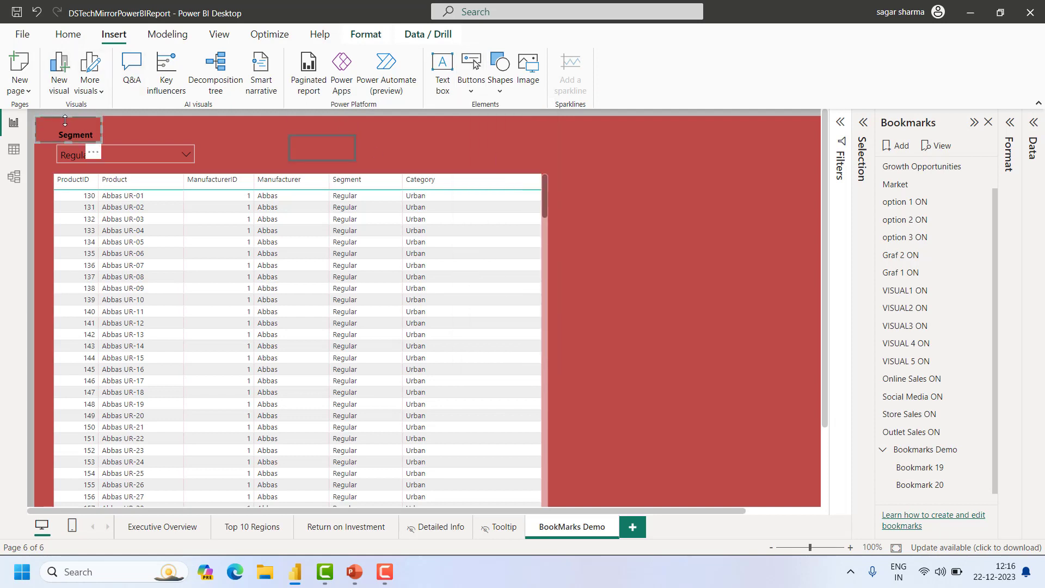
pyautogui.moveTo(65, 121); pyautogui.dragTo(338, 143)
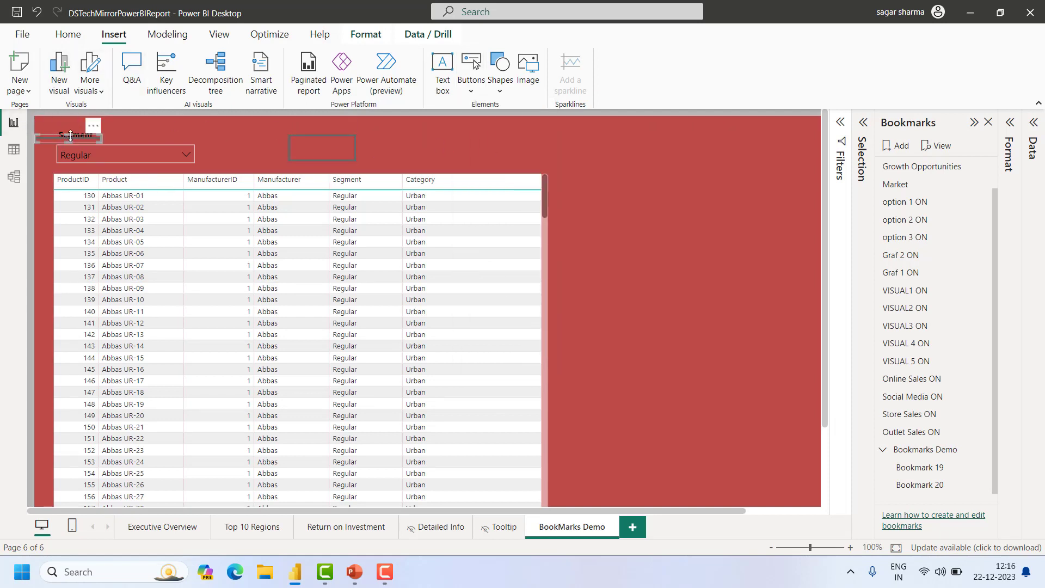
pyautogui.moveTo(57, 126); pyautogui.dragTo(396, 146)
# Give the first blank button the text Regular in its default state, in bold with a white font color
pyautogui.click(322, 151)
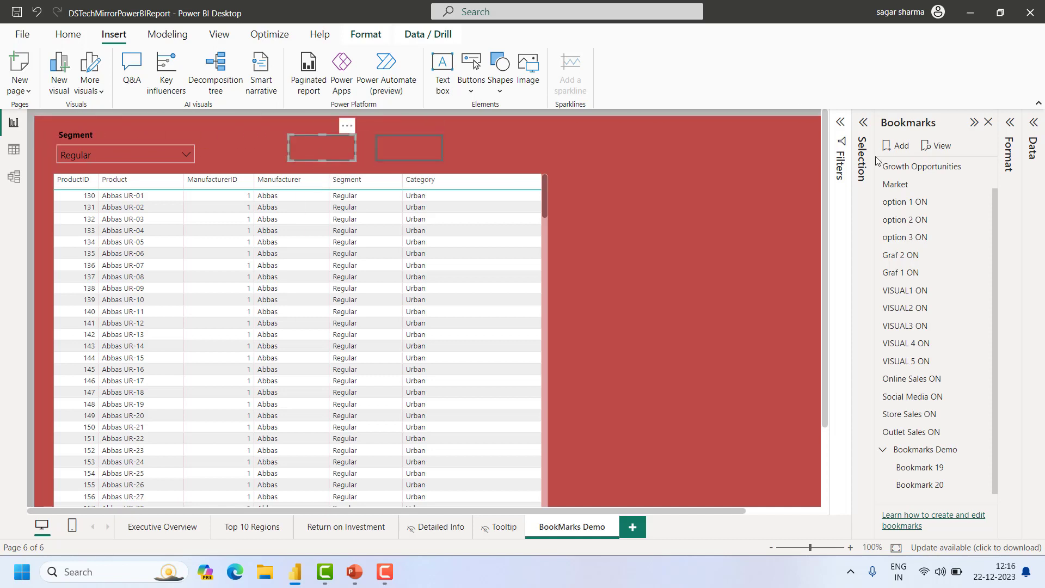
pyautogui.click(1012, 125)
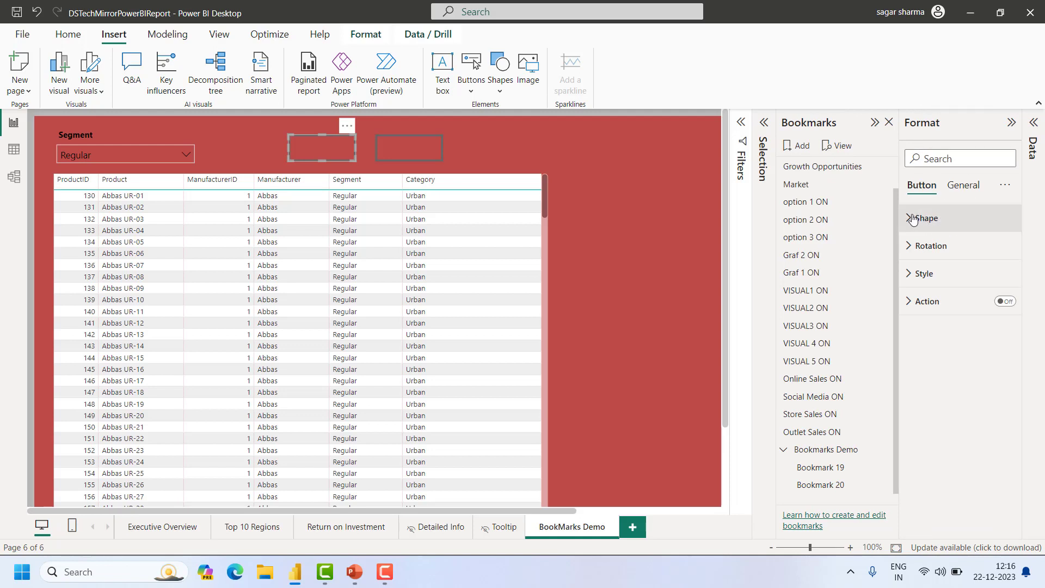
pyautogui.click(924, 273)
pyautogui.click(1000, 374)
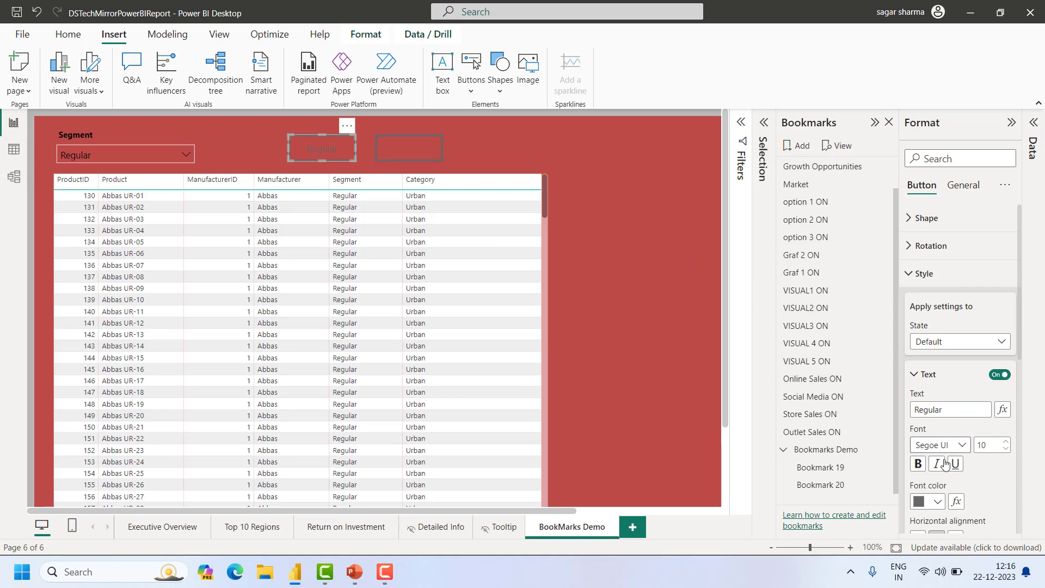
pyautogui.click(918, 464)
pyautogui.click(932, 502)
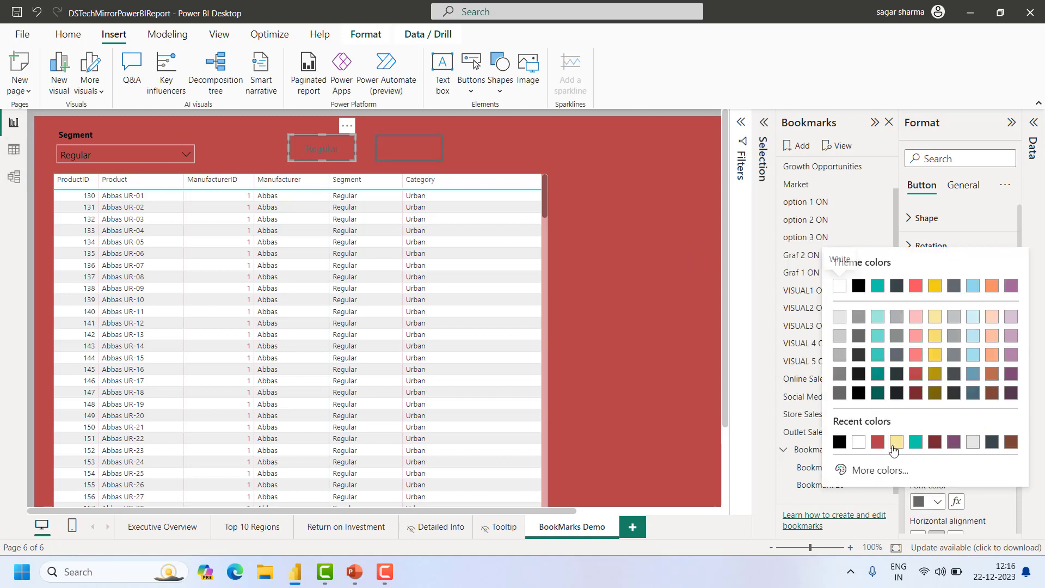
pyautogui.click(860, 450)
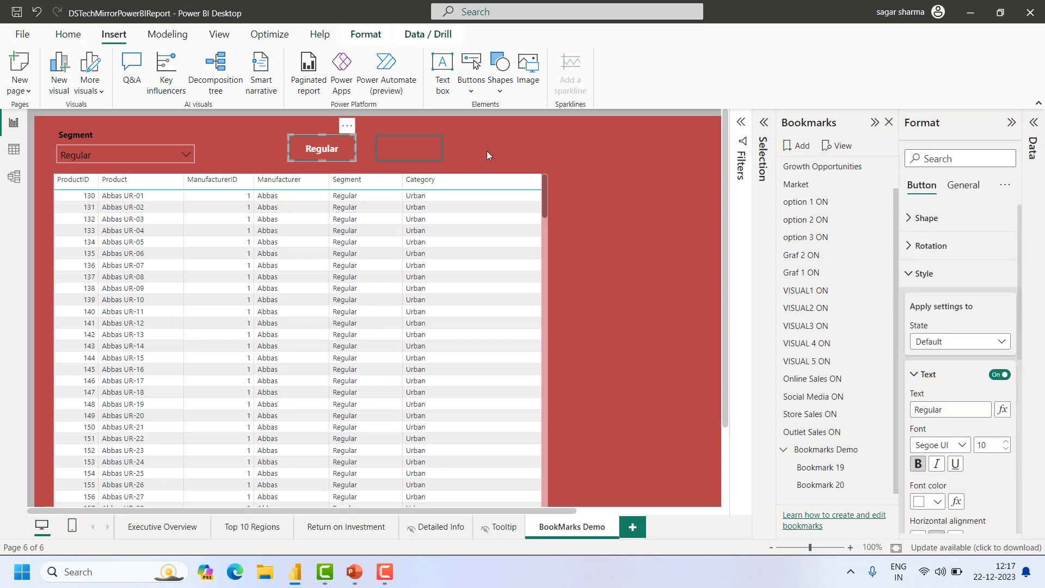
# Give the second blank button the text Youth in its default state, in bold with a white font color
pyautogui.click(407, 142)
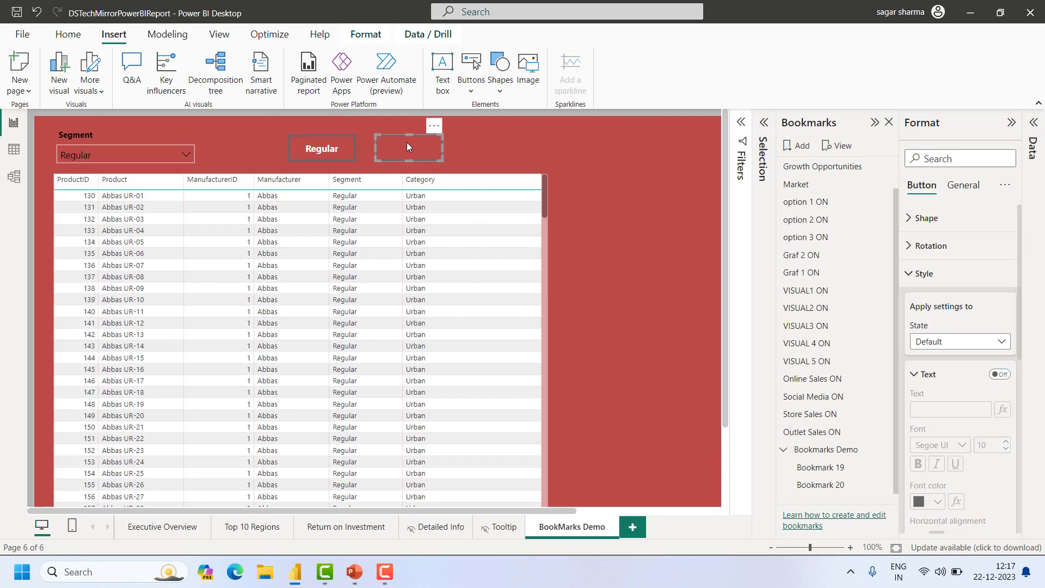
pyautogui.click(1000, 374)
pyautogui.click(935, 411)
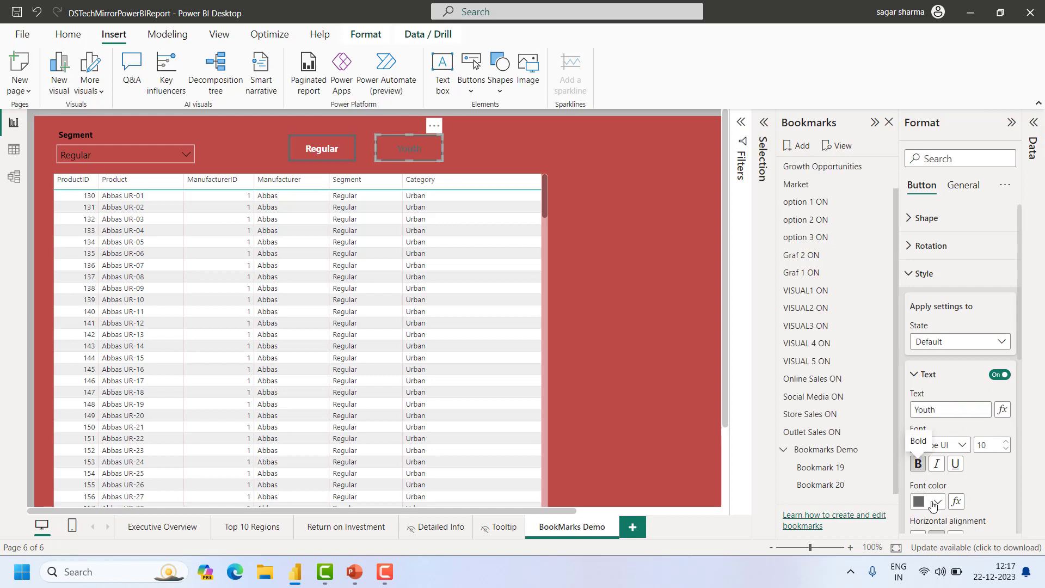
pyautogui.click(935, 502)
pyautogui.click(840, 442)
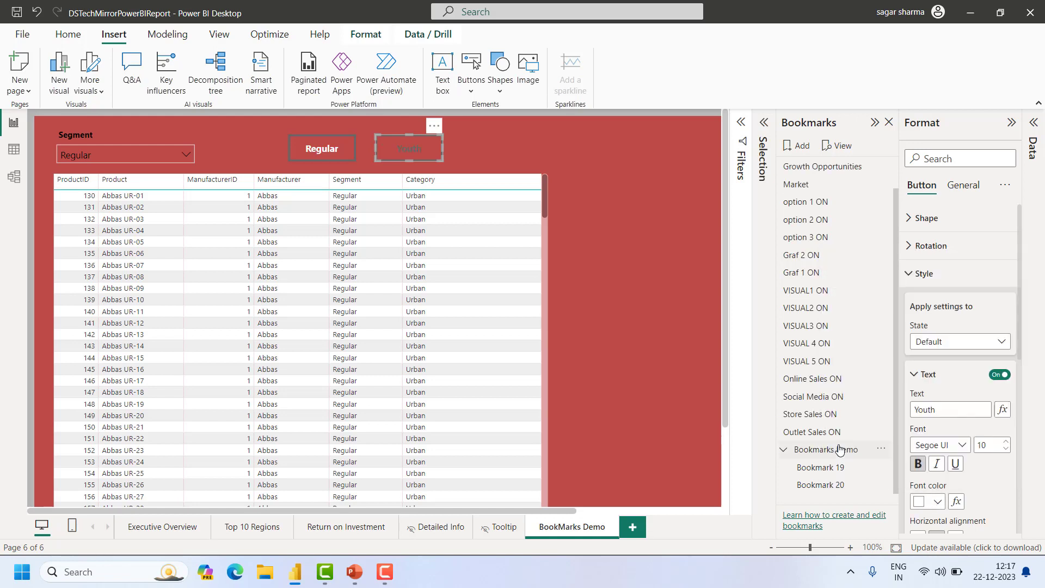
pyautogui.click(562, 229)
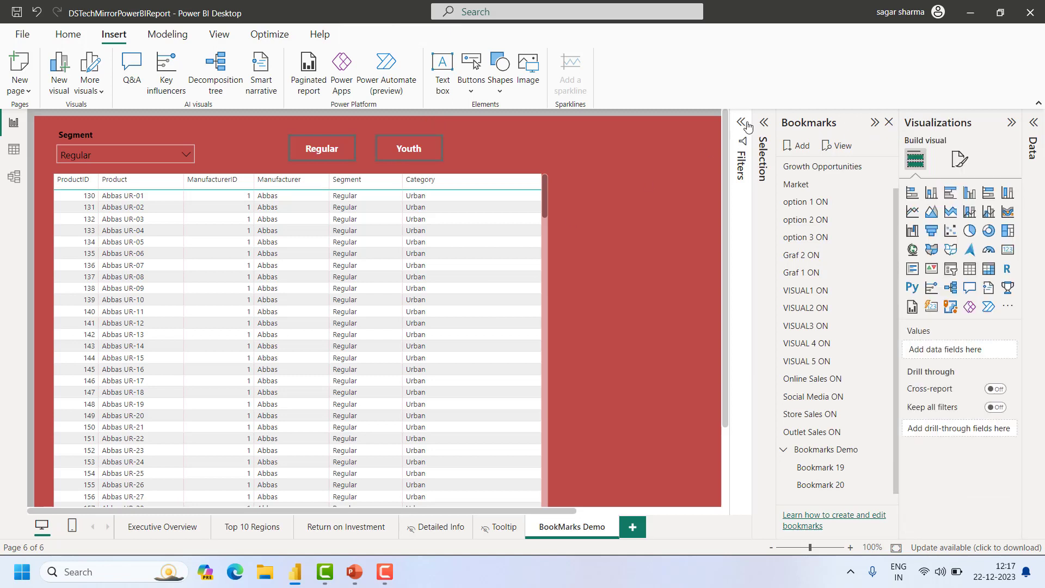
# Apply Bookmark 19, hide the Segment slicer and update the bookmark with that visibility
pyautogui.click(874, 123)
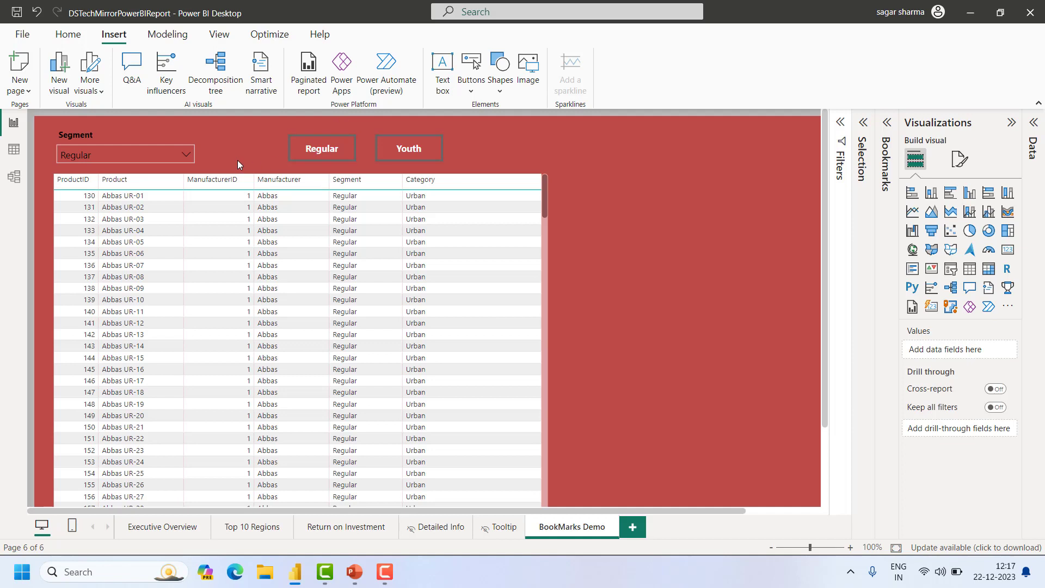
pyautogui.click(887, 125)
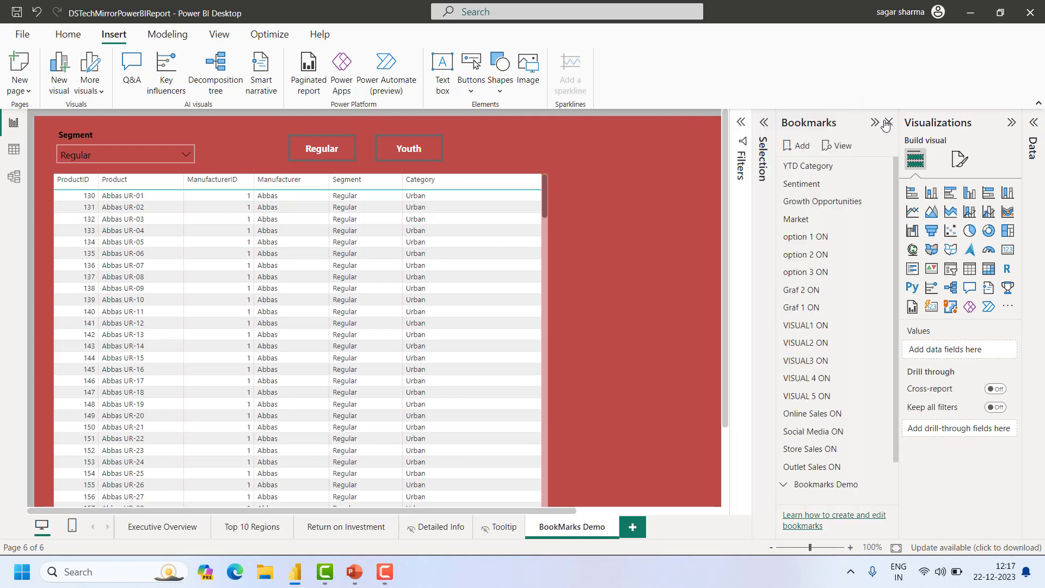
pyautogui.scroll(-1, 795, 343)
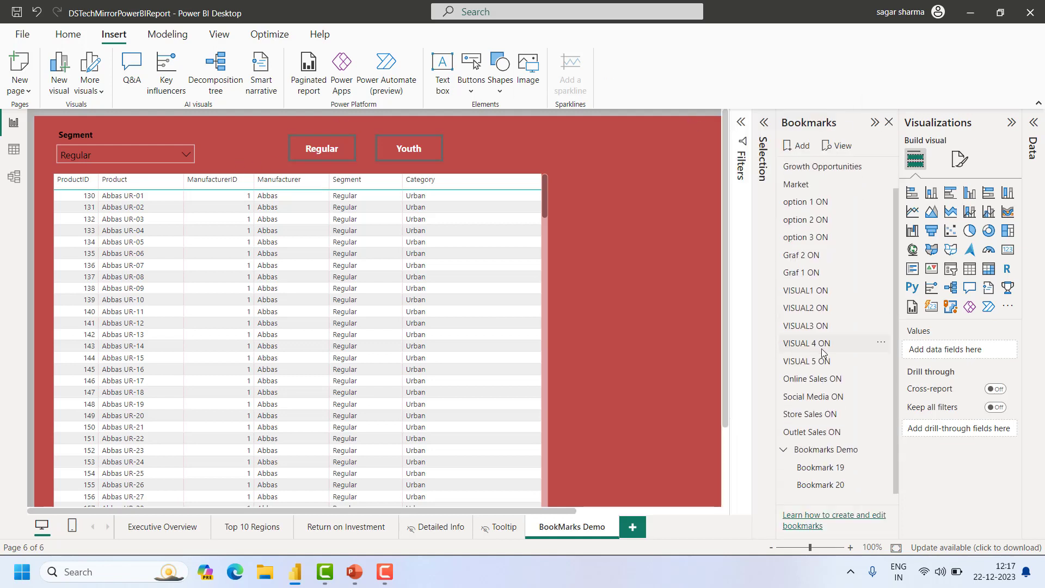
pyautogui.click(842, 470)
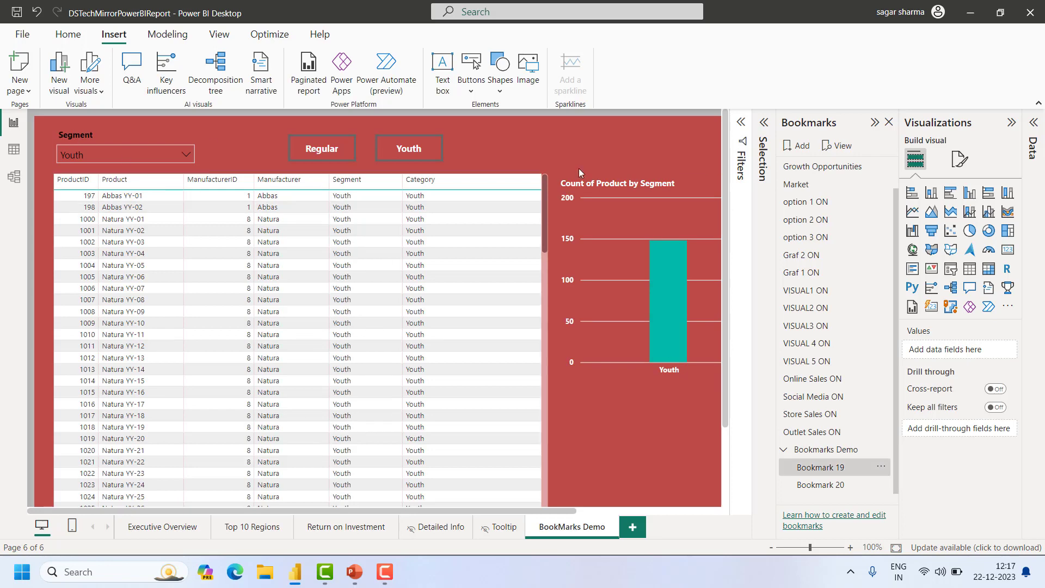
pyautogui.click(765, 123)
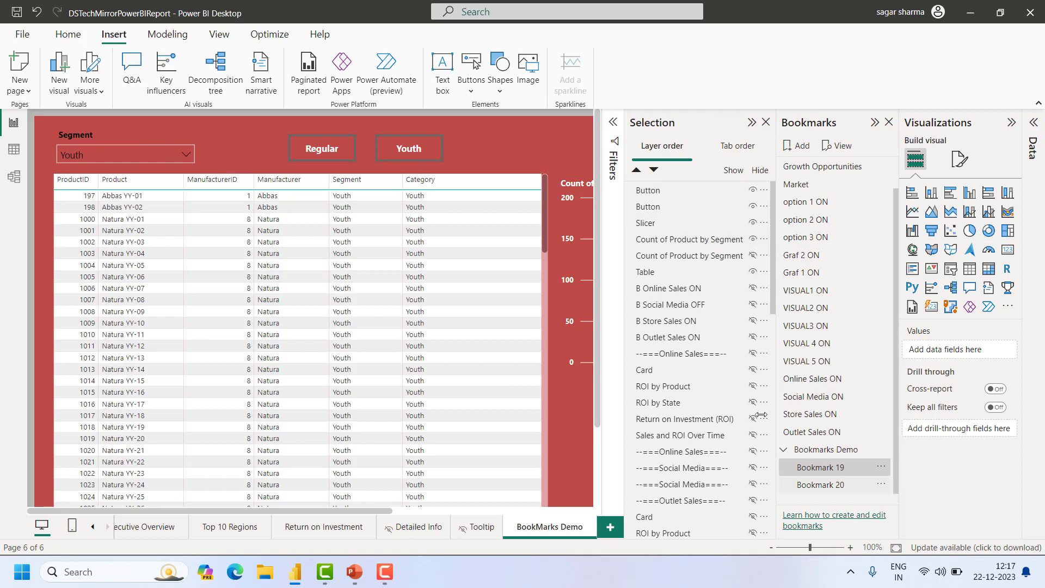
pyautogui.click(658, 223)
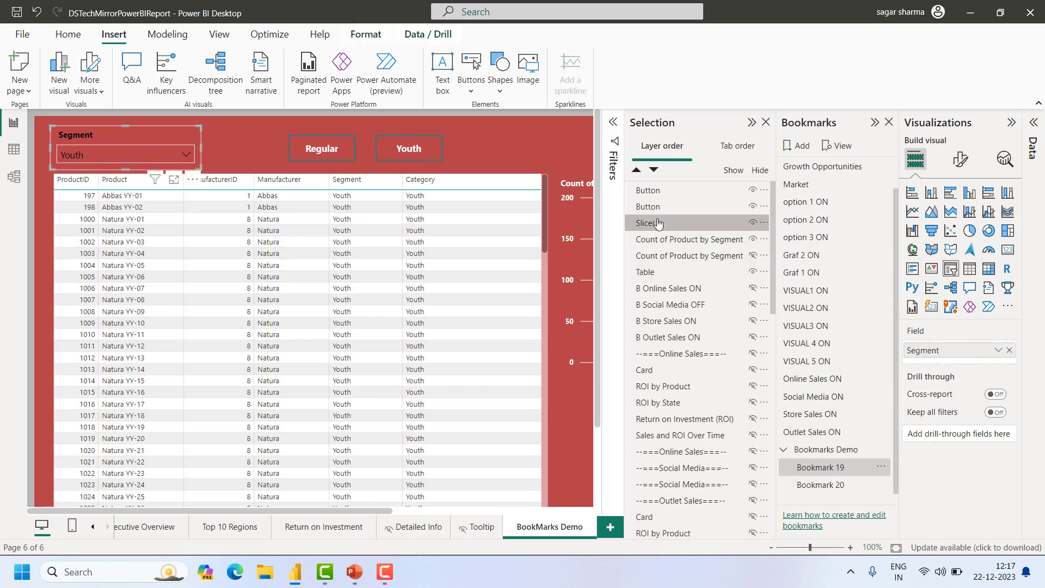
pyautogui.click(752, 223)
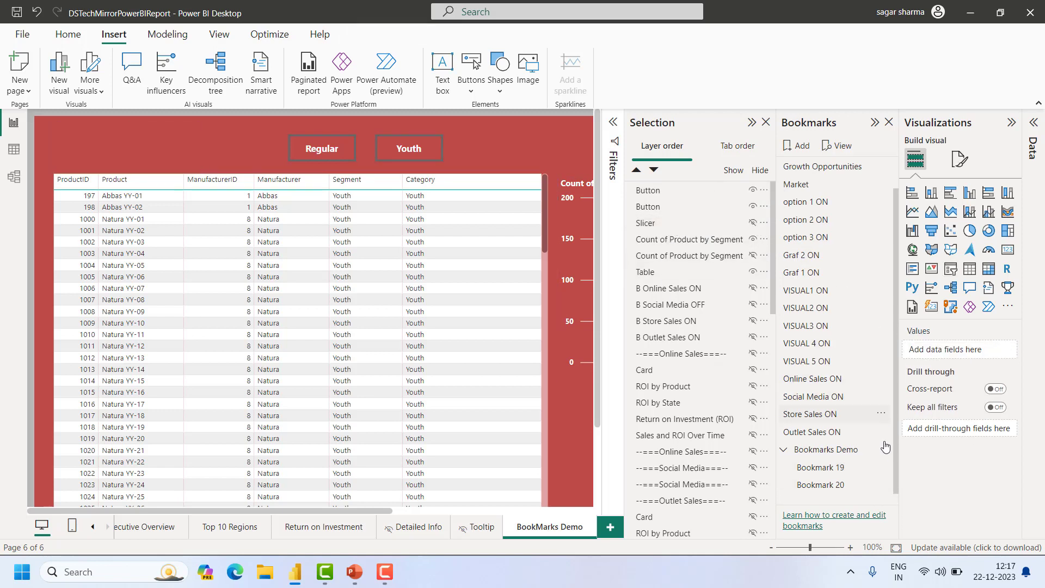
pyautogui.click(881, 467)
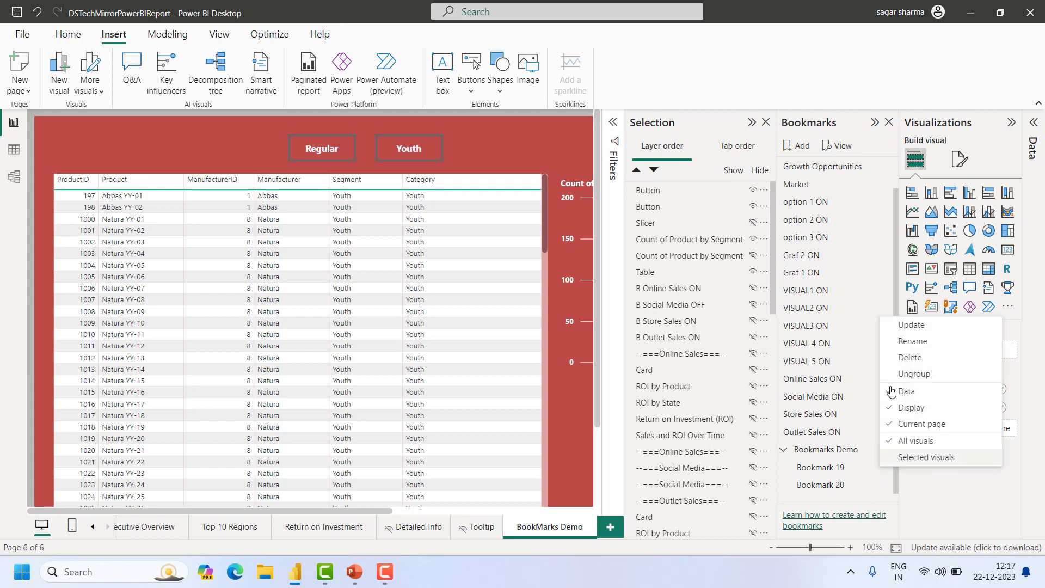
pyautogui.click(927, 326)
# Update Bookmark 20 so it hides the Segment slicer and shows the first listed Count of Product by Segment chart
pyautogui.click(849, 486)
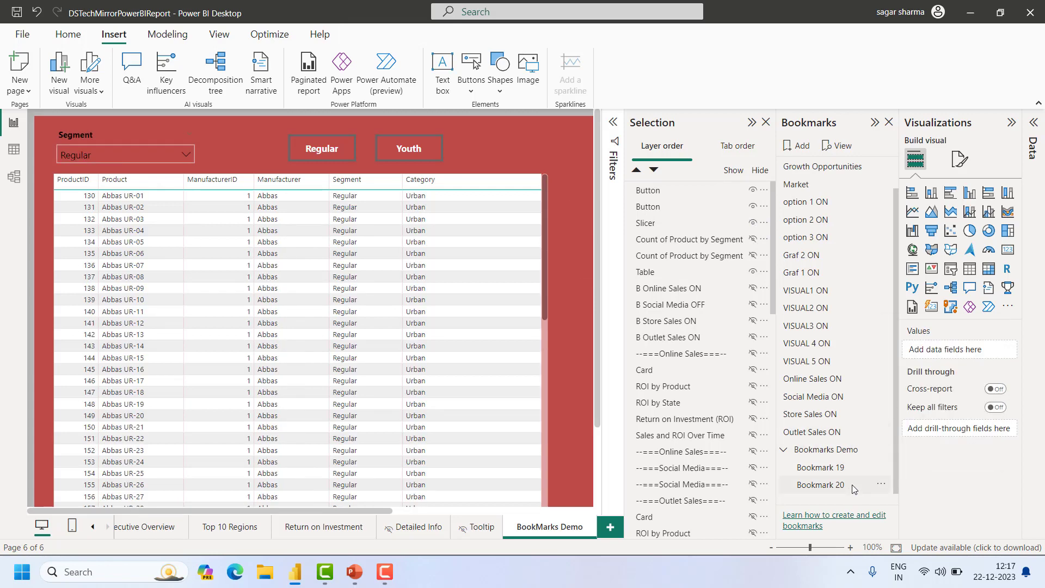
pyautogui.click(753, 223)
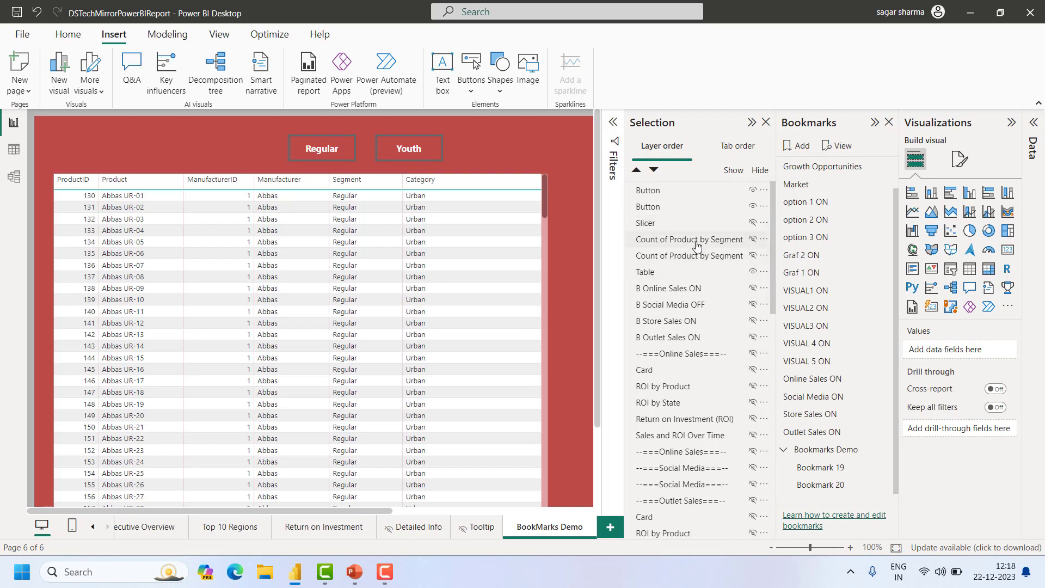
pyautogui.click(754, 241)
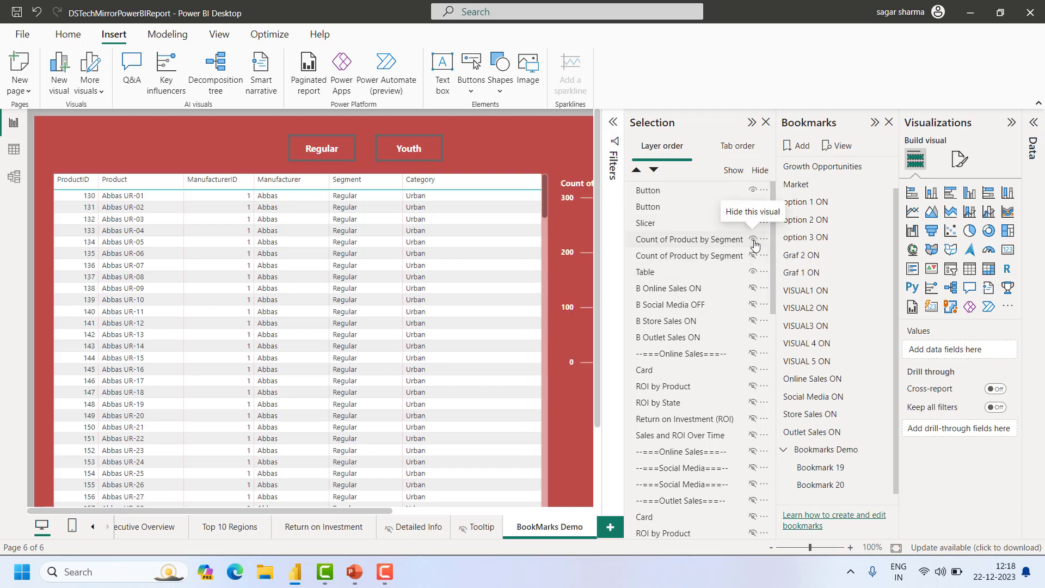
pyautogui.click(878, 486)
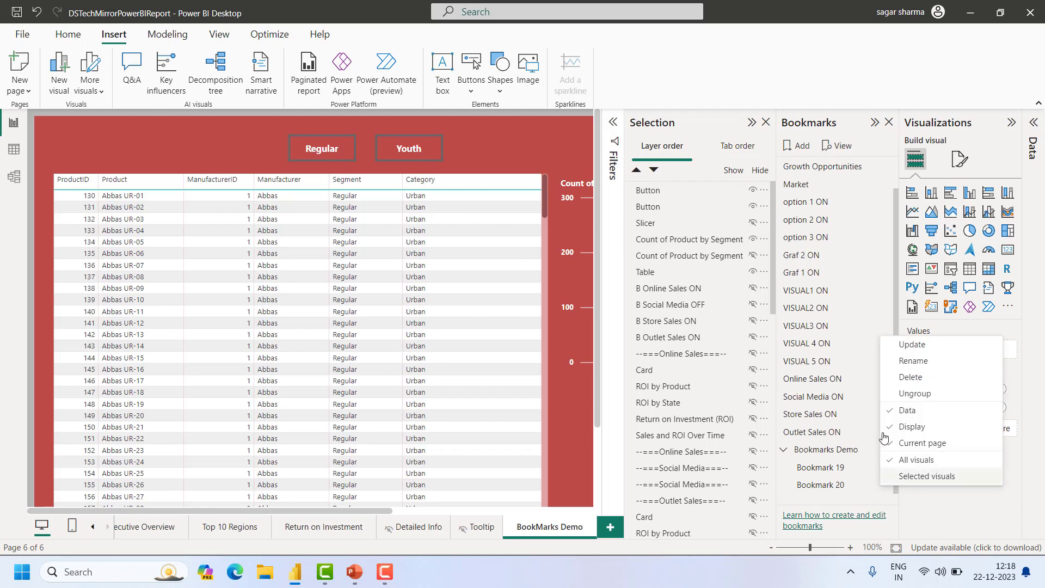
pyautogui.click(919, 346)
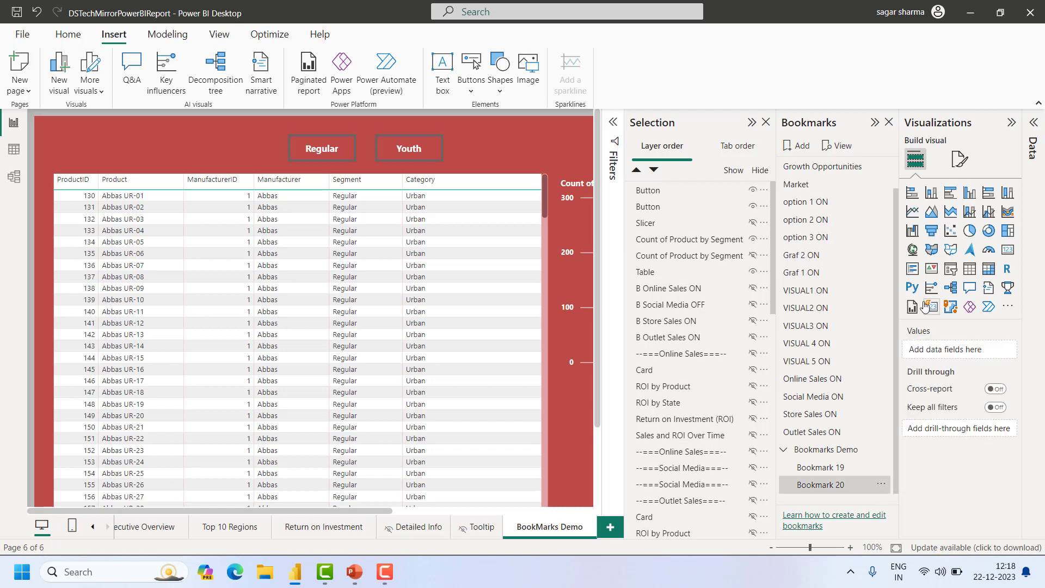
# Move the Regular and Youth buttons side by side above the start of the table, where the slicer was
pyautogui.click(752, 122)
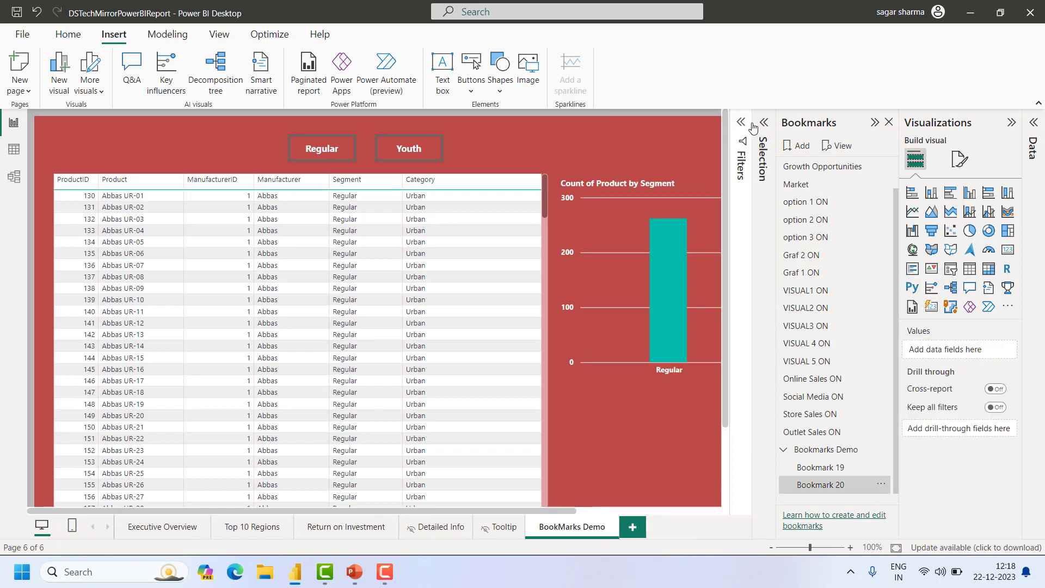
pyautogui.click(874, 123)
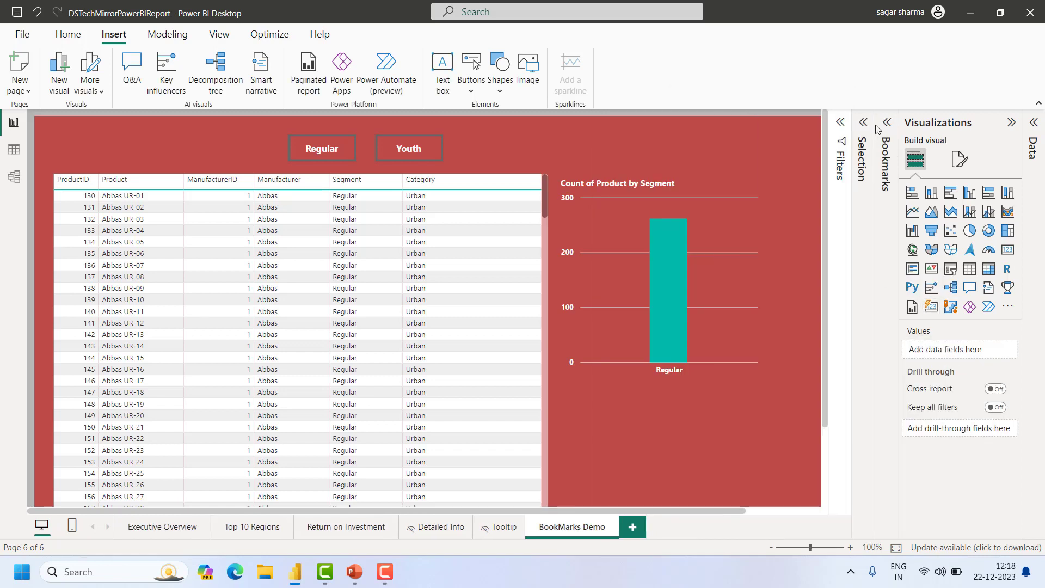
pyautogui.click(314, 143)
pyautogui.moveTo(285, 134); pyautogui.dragTo(77, 123)
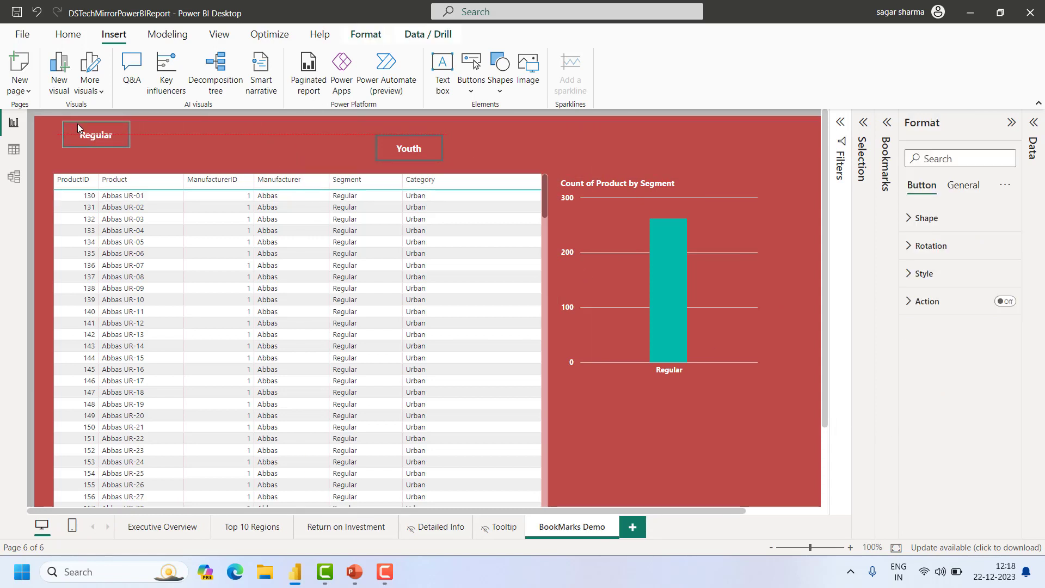
pyautogui.click(409, 148)
pyautogui.moveTo(409, 142); pyautogui.dragTo(180, 129)
pyautogui.click(304, 143)
# Turn on the Regular button's action with type Bookmark and link it to Bookmark 19
pyautogui.click(80, 140)
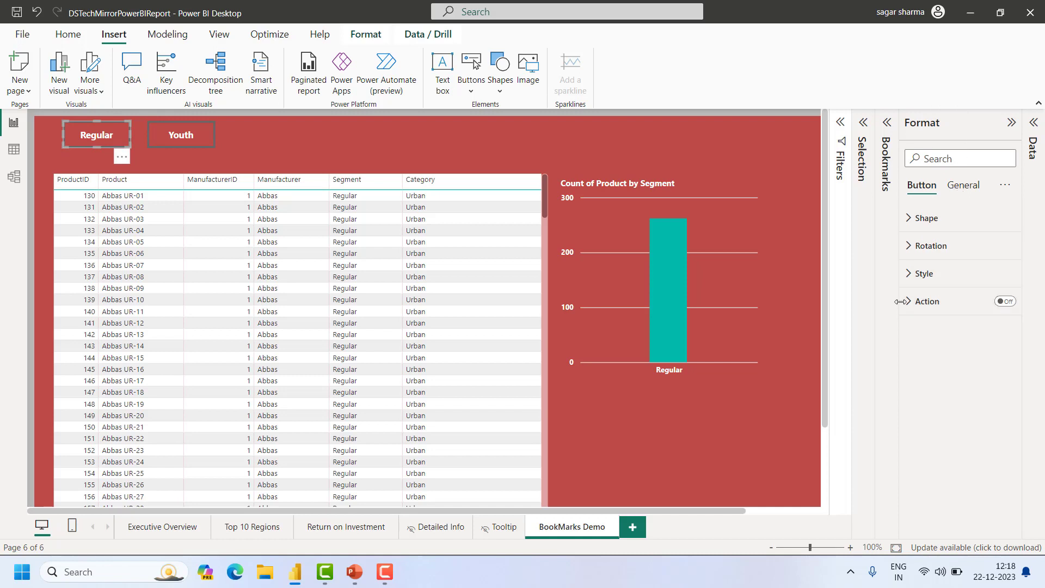
pyautogui.click(1004, 302)
pyautogui.click(923, 303)
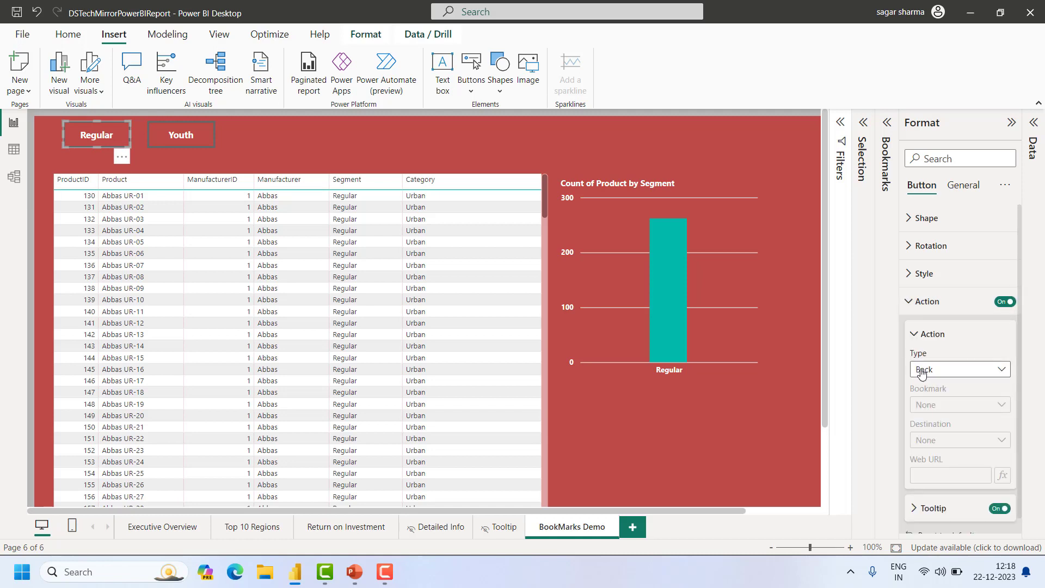
pyautogui.click(1002, 370)
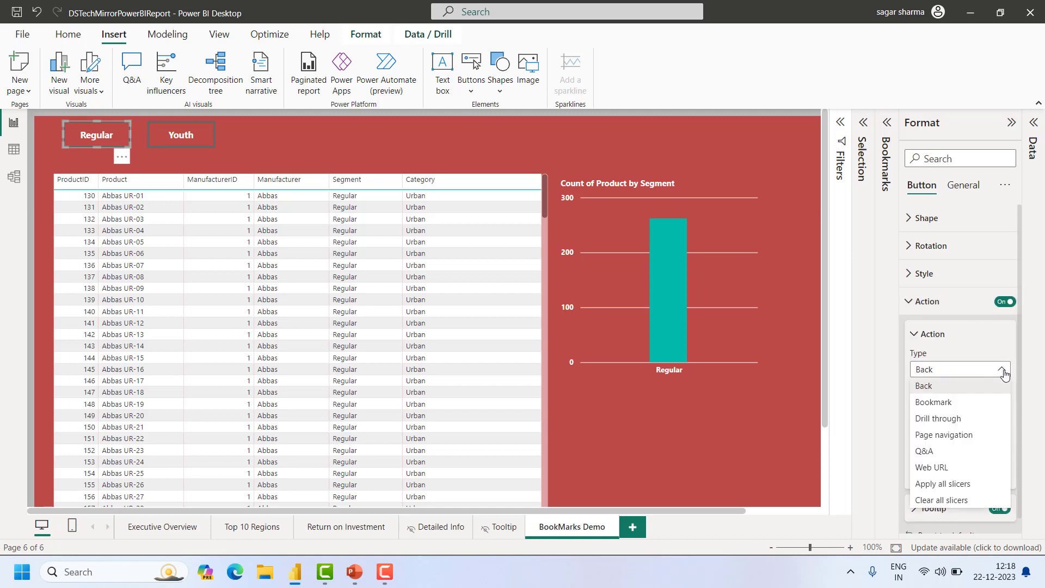
pyautogui.click(972, 403)
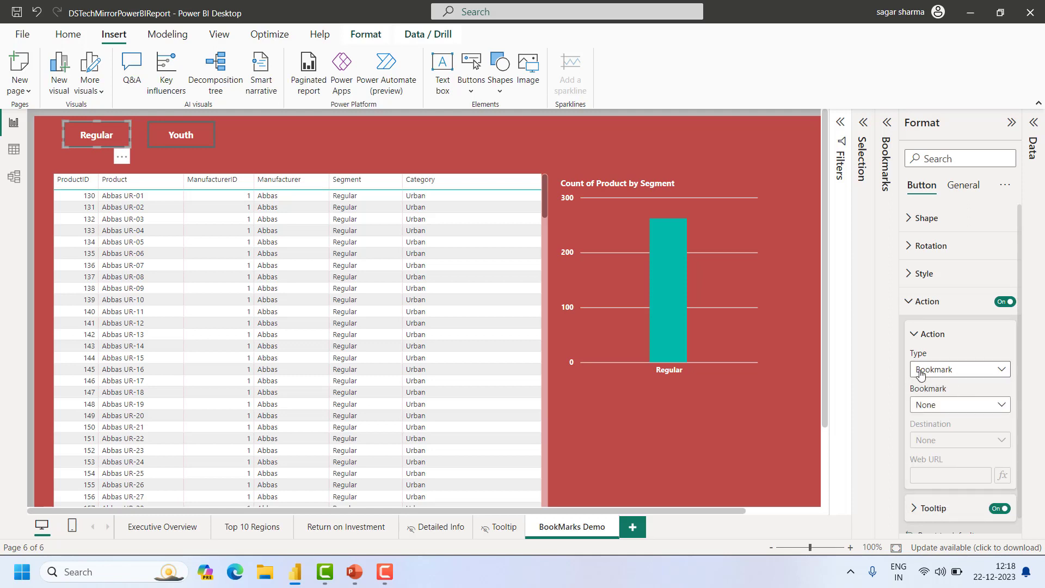
pyautogui.click(965, 406)
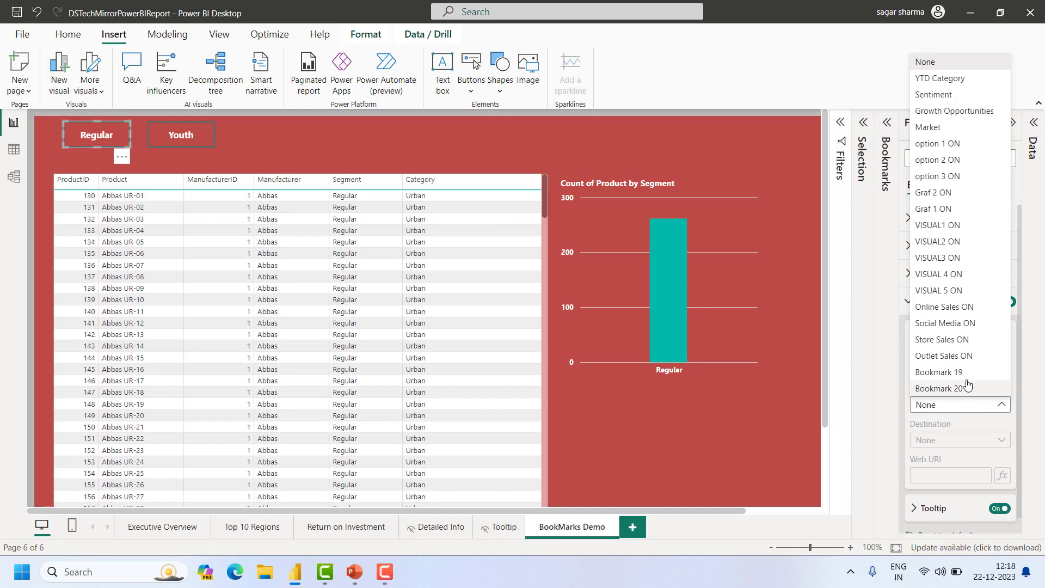
pyautogui.click(942, 373)
# Turn on the Youth button's action with type Bookmark and link it to Bookmark 20
pyautogui.click(211, 142)
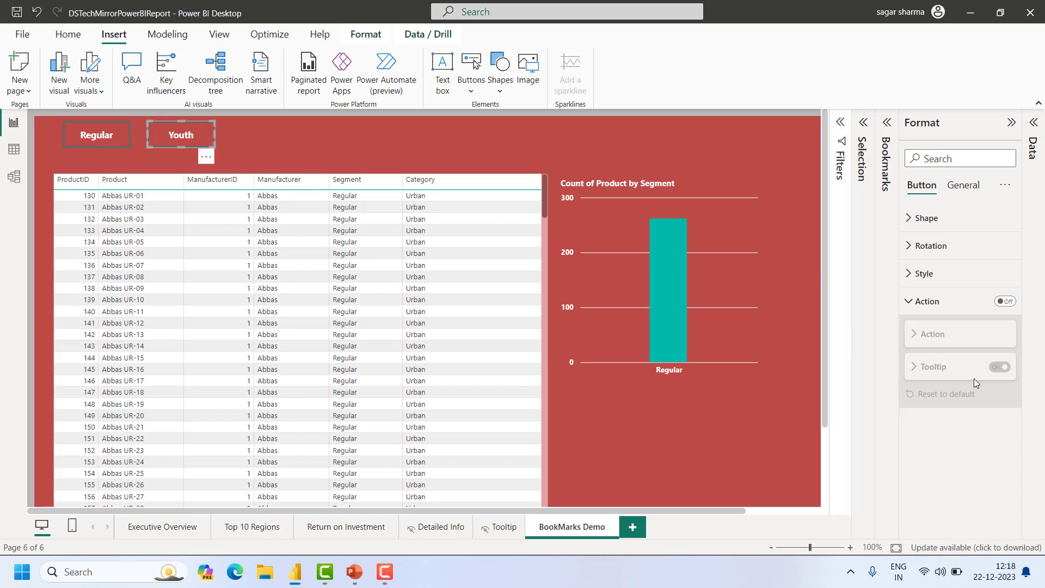
pyautogui.click(1005, 301)
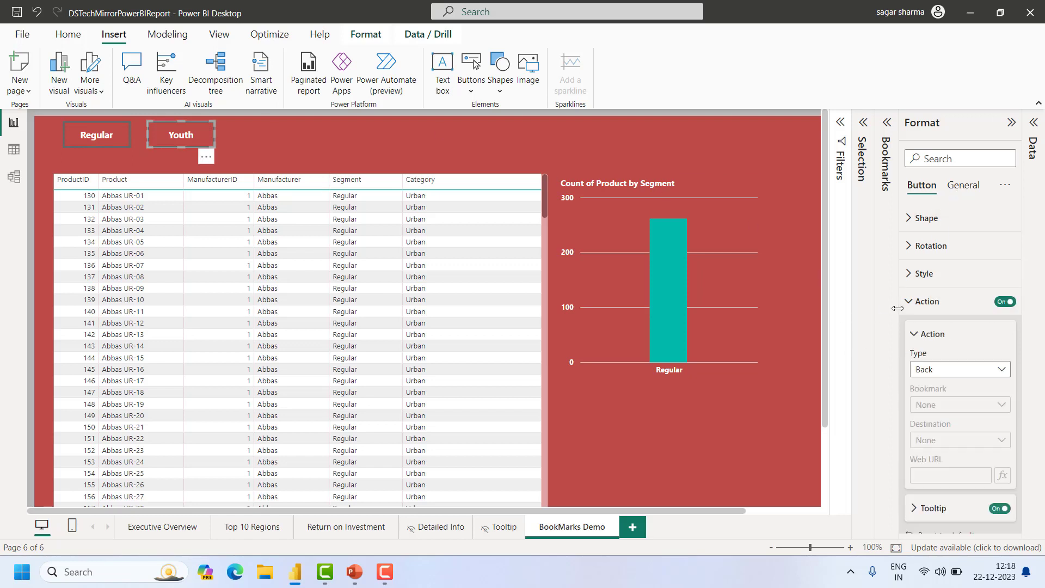
pyautogui.click(990, 376)
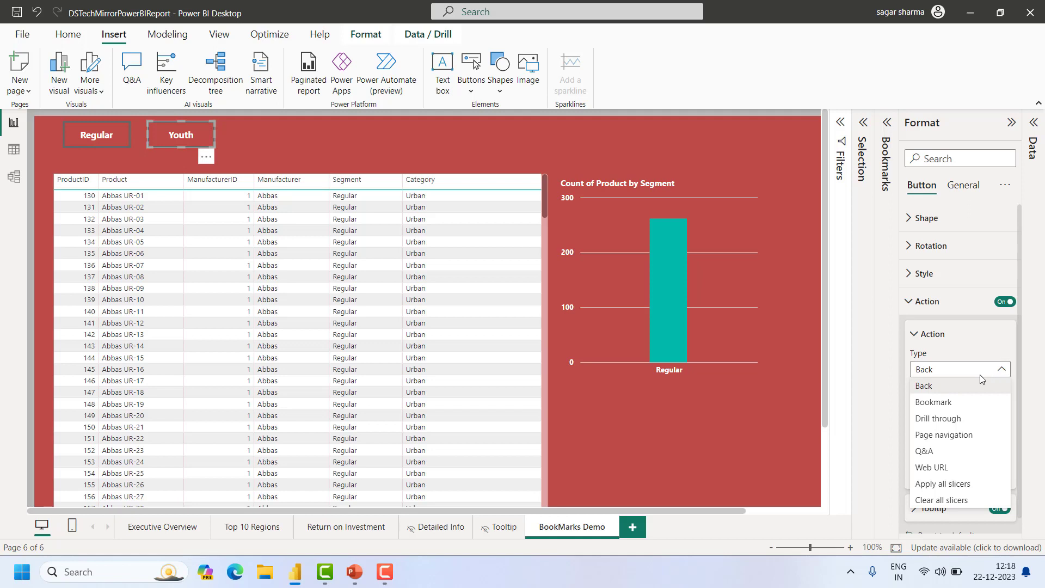
pyautogui.click(966, 402)
pyautogui.click(968, 404)
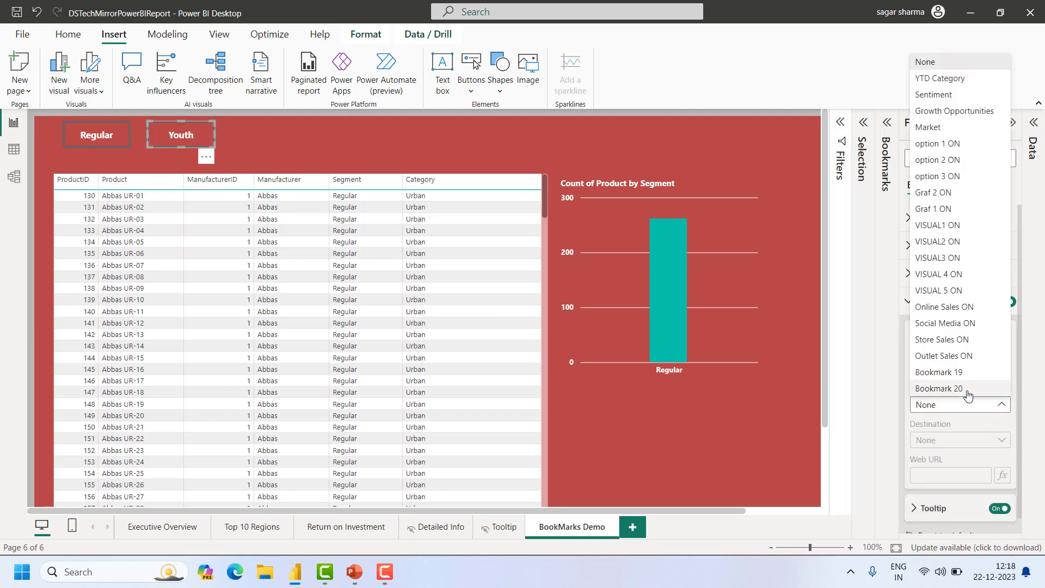
pyautogui.click(967, 389)
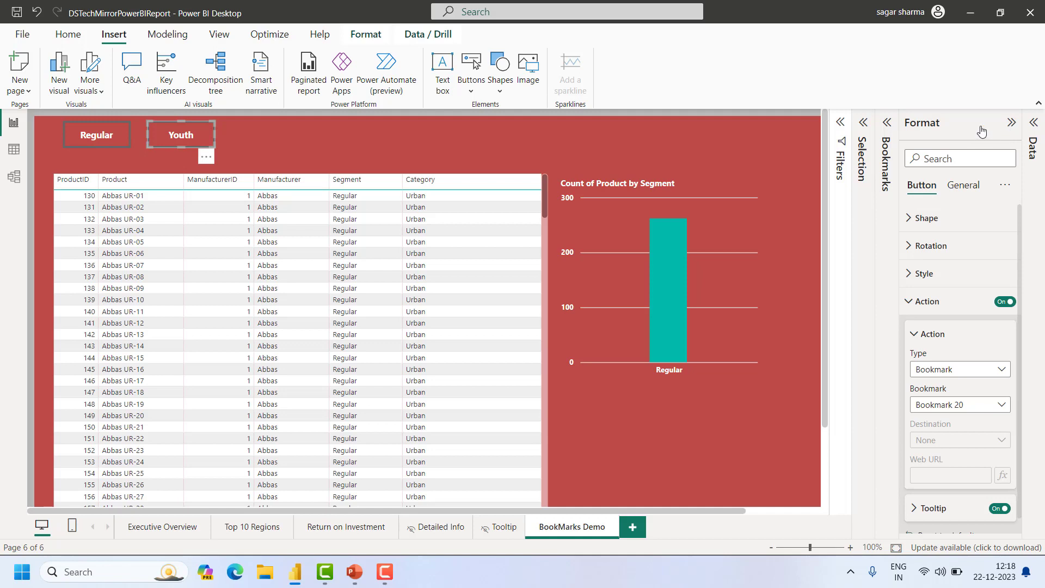
# Close the Bookmarks and Selection panes and collapse the Format pane to enlarge the report canvas
pyautogui.click(888, 125)
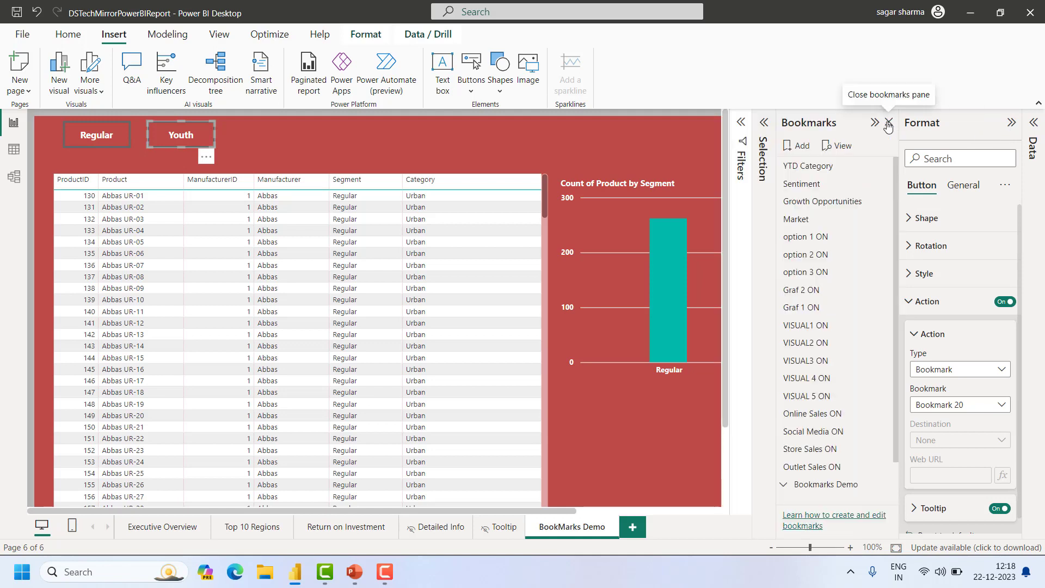
pyautogui.click(888, 125)
pyautogui.click(890, 125)
pyautogui.click(891, 123)
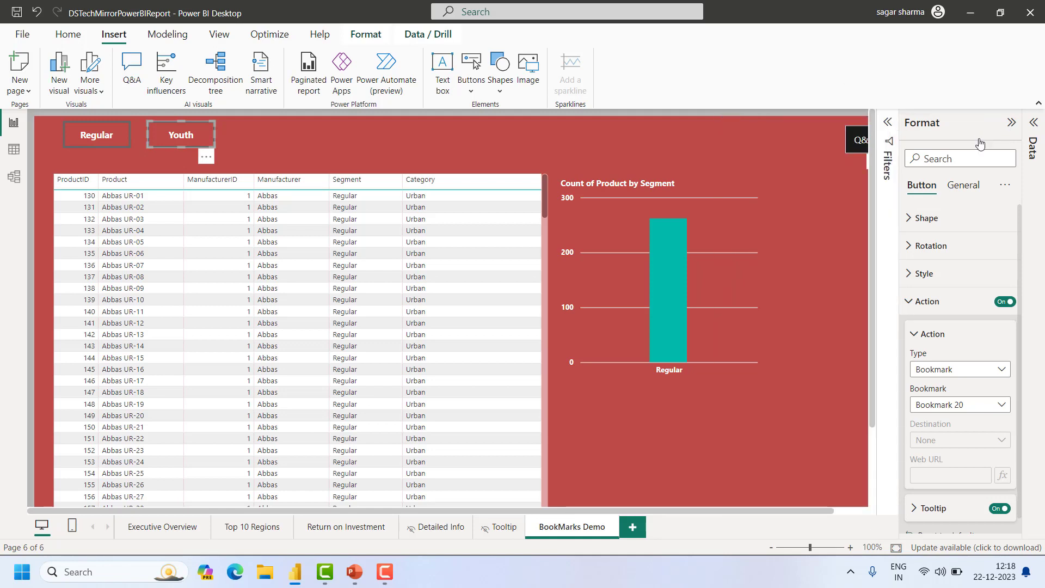
pyautogui.click(1011, 122)
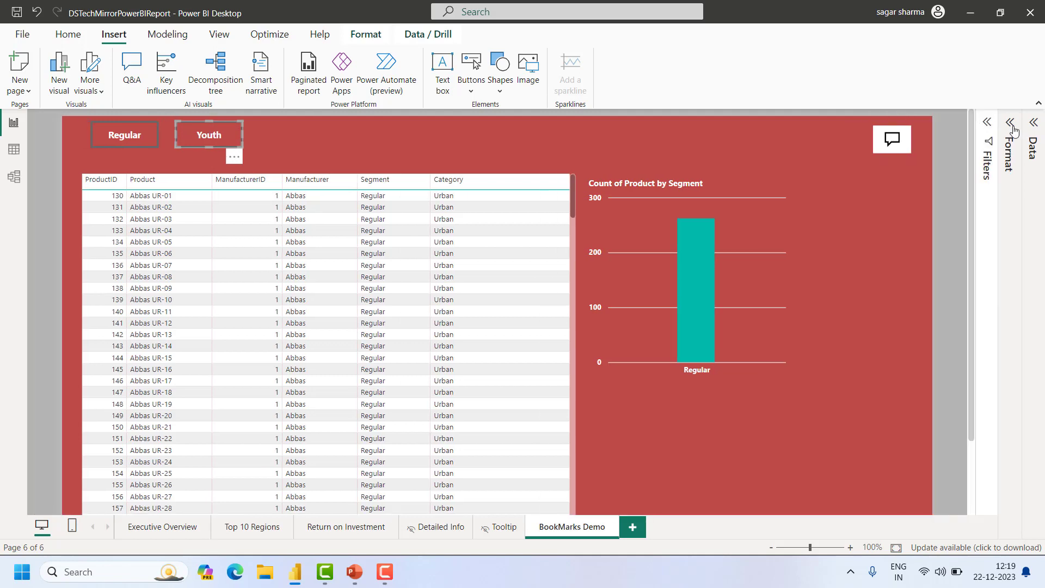
# Test the Youth and Regular buttons by following their bookmark links one after the other
pyautogui.click(880, 372)
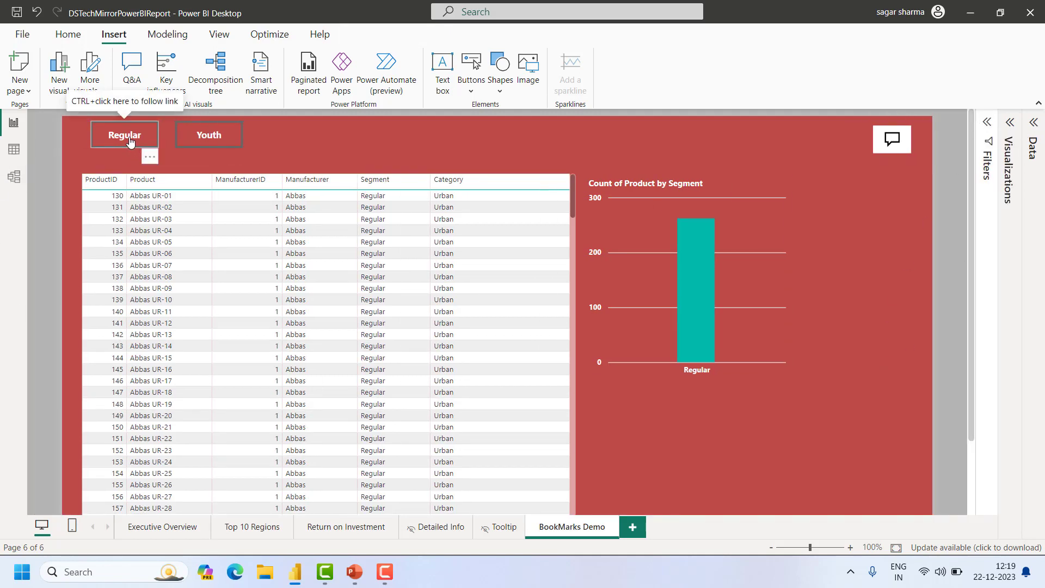
pyautogui.click(129, 142)
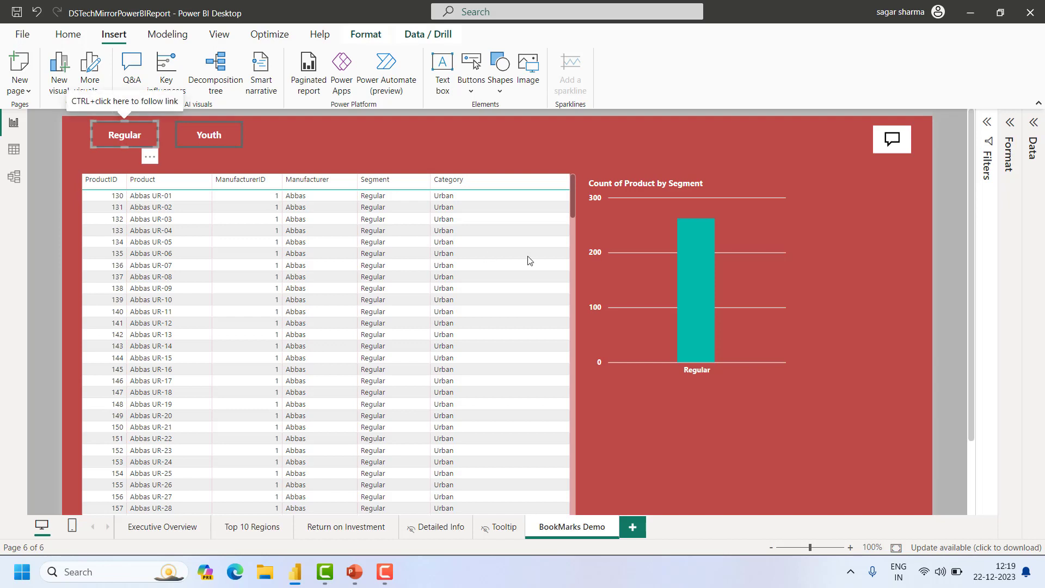
pyautogui.click(716, 446)
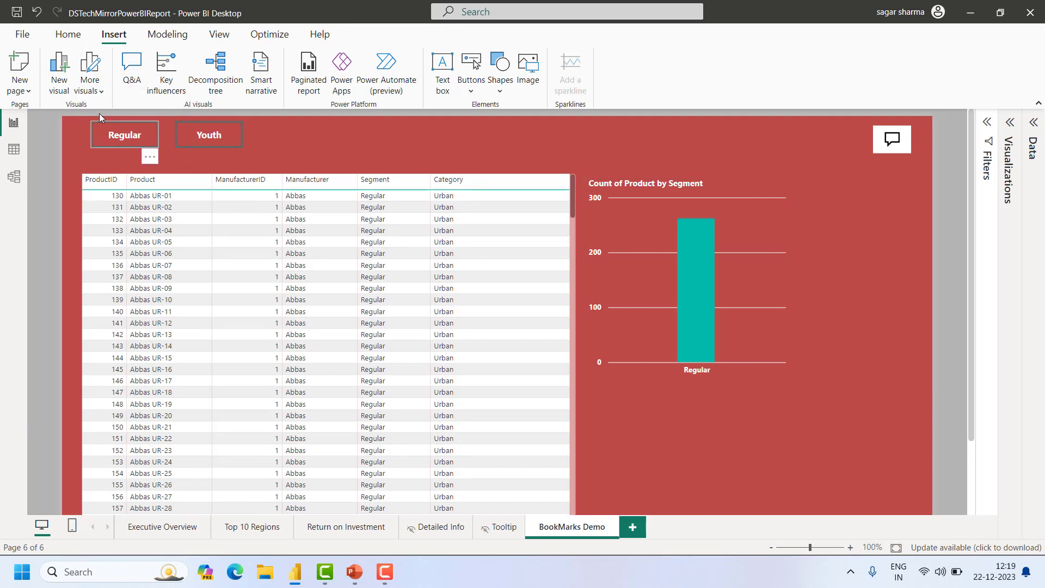
pyautogui.keyDown('ctrl'); pyautogui.click(185, 136); pyautogui.keyUp('ctrl')
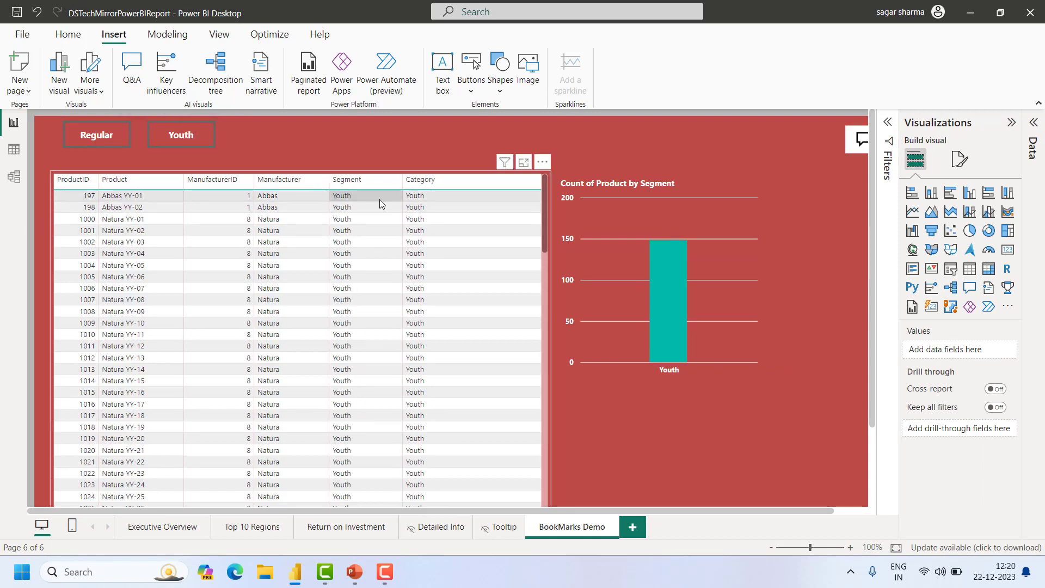
pyautogui.keyDown('ctrl'); pyautogui.click(96, 136); pyautogui.keyUp('ctrl')
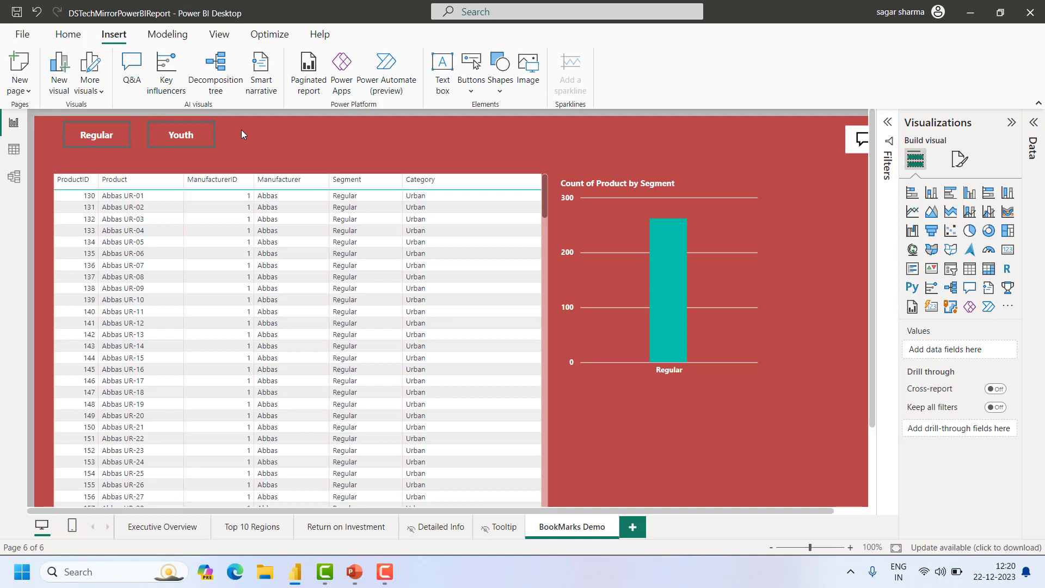
# Show the Bookmarks pane and apply Bookmark 19 from the Bookmarks Demo group
pyautogui.click(225, 36)
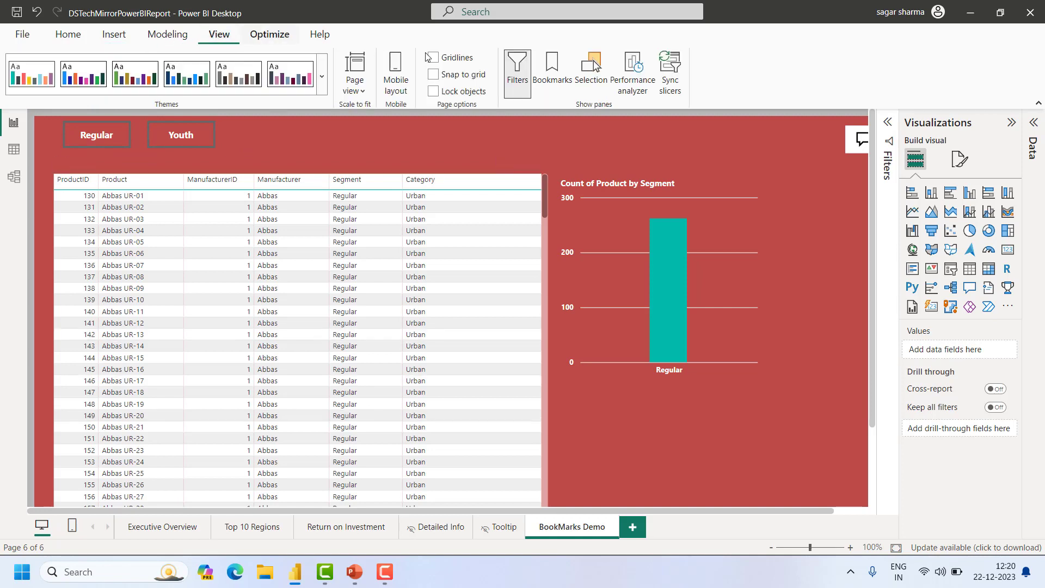
pyautogui.click(553, 68)
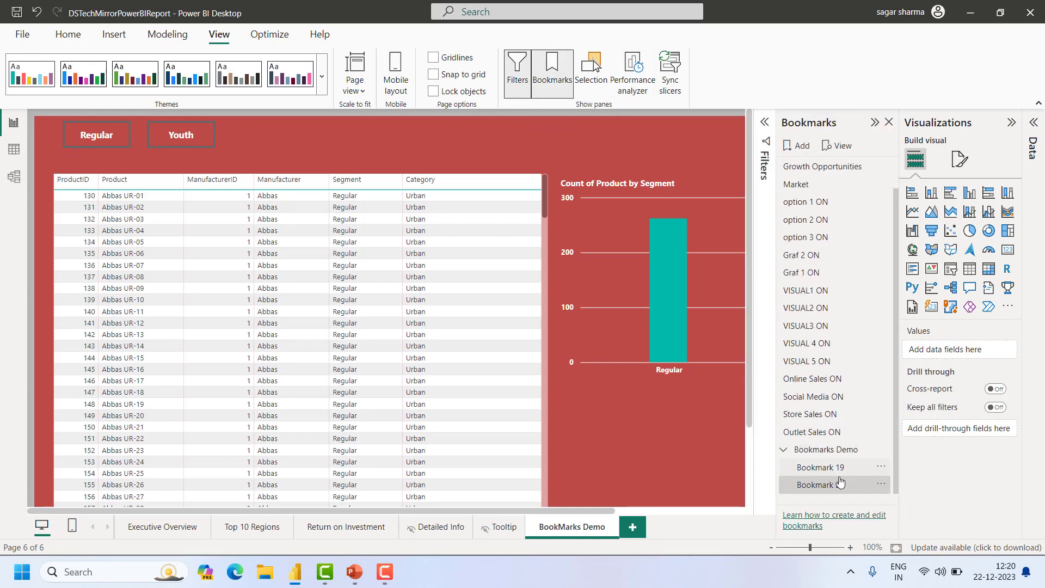
pyautogui.click(853, 470)
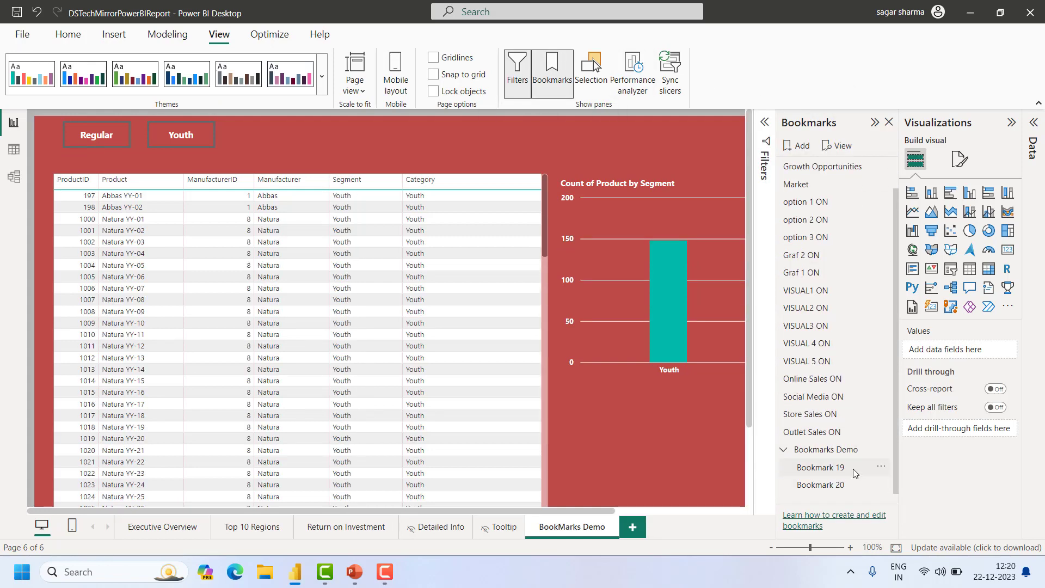
# Rename Bookmark 19 in the Bookmarks Demo group as Regular
pyautogui.doubleClick(854, 469)
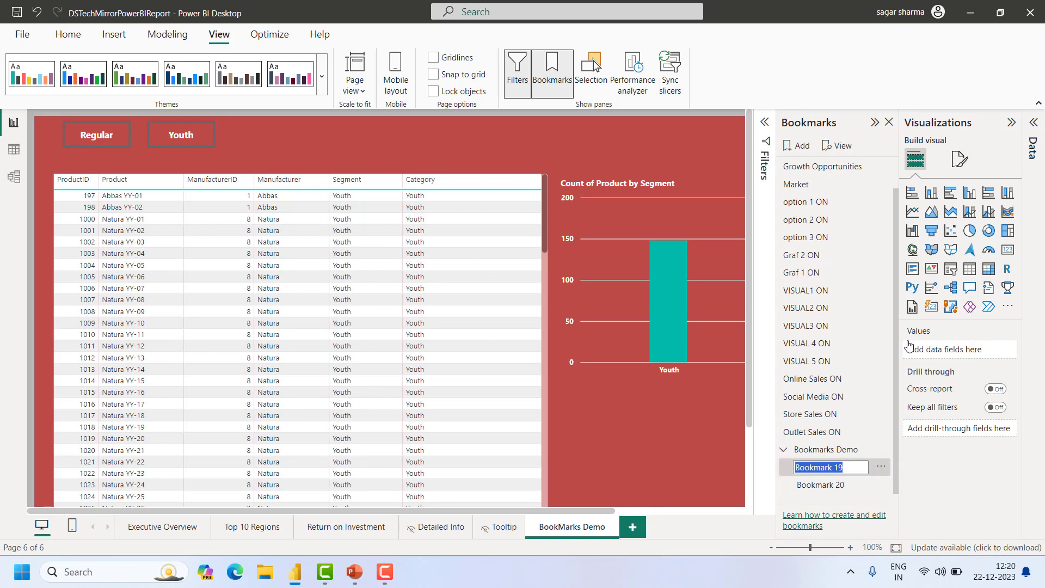
pyautogui.write('Rg')
pyautogui.write('gular')
pyautogui.press('Return')
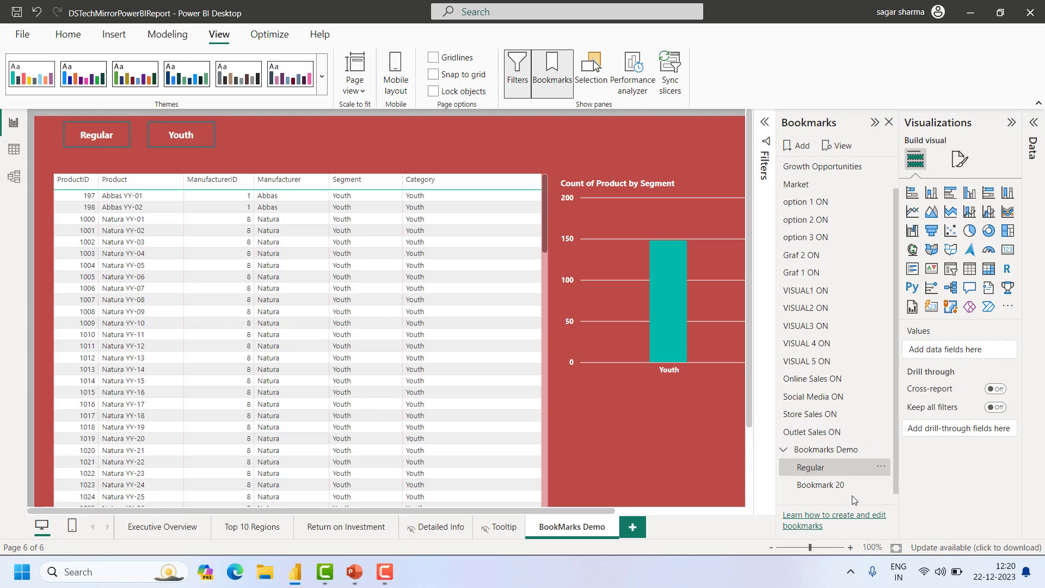
# Rename the first bookmark in the Bookmarks Demo group as Youth
pyautogui.click(882, 467)
pyautogui.click(942, 342)
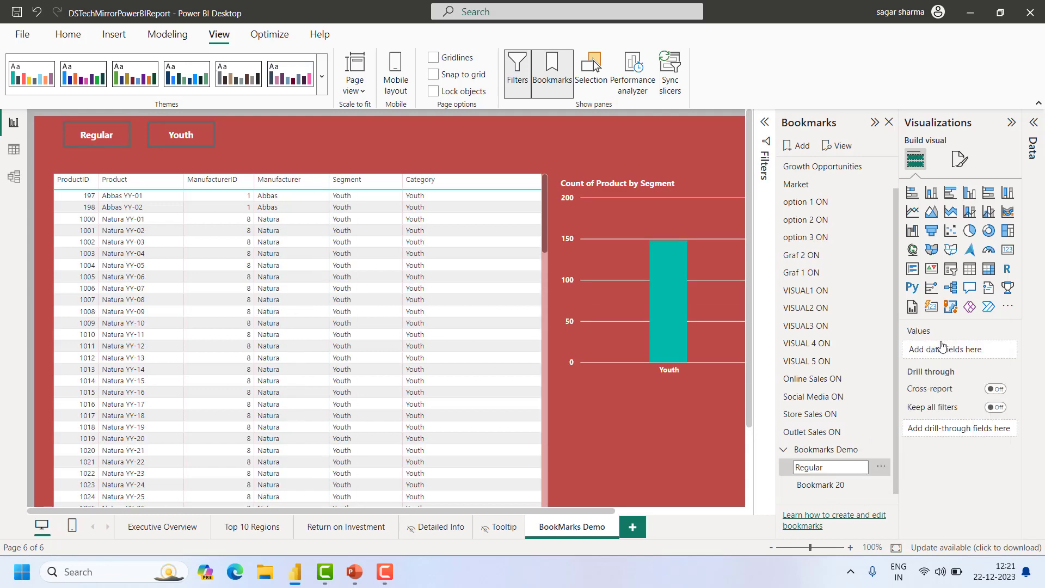
pyautogui.write('Youth')
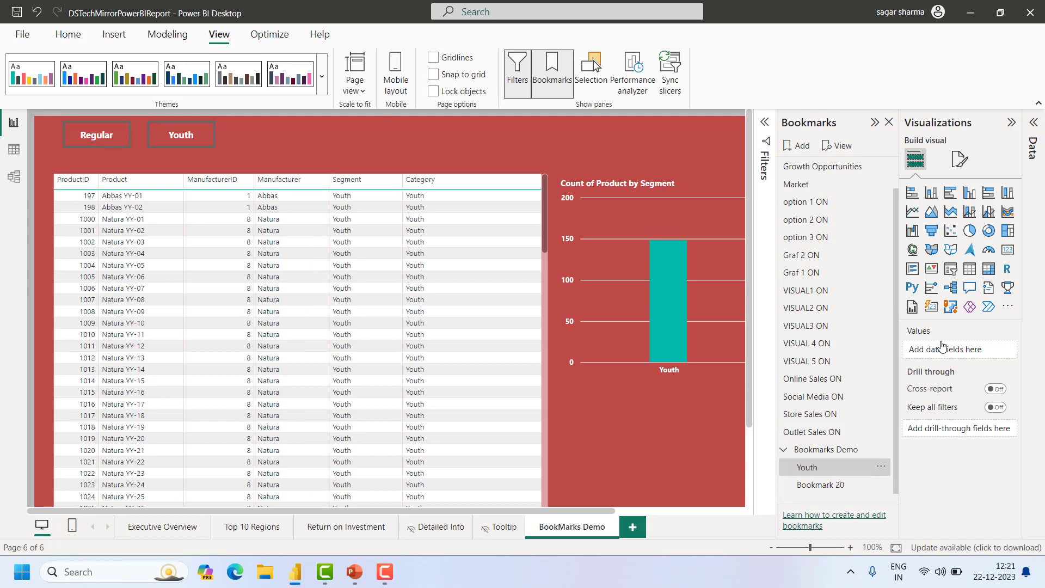
pyautogui.press('Return')
# Apply Bookmark 20 in the Bookmarks Demo group and rename it as Regular
pyautogui.click(854, 485)
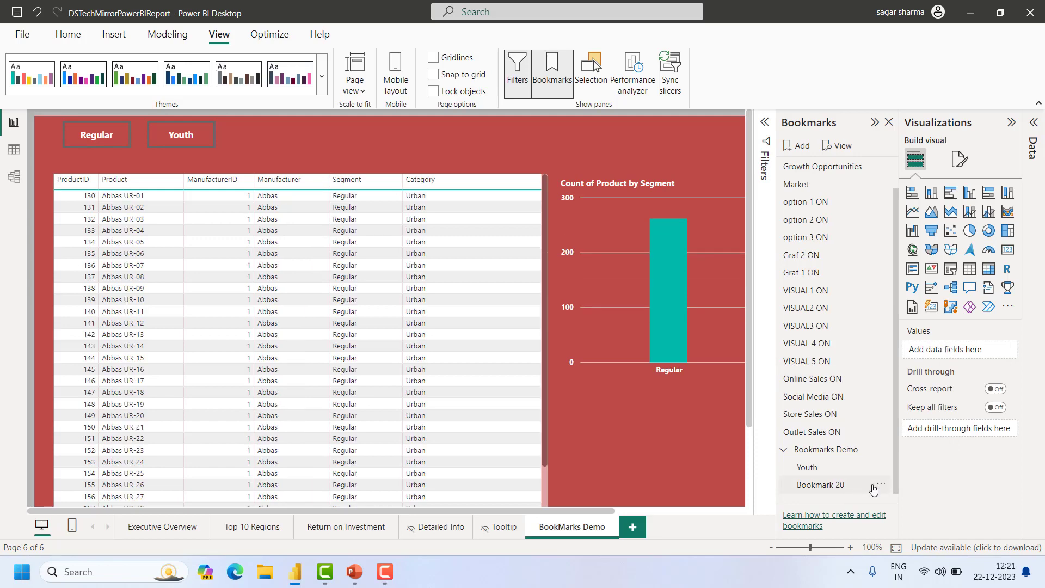
pyautogui.click(881, 485)
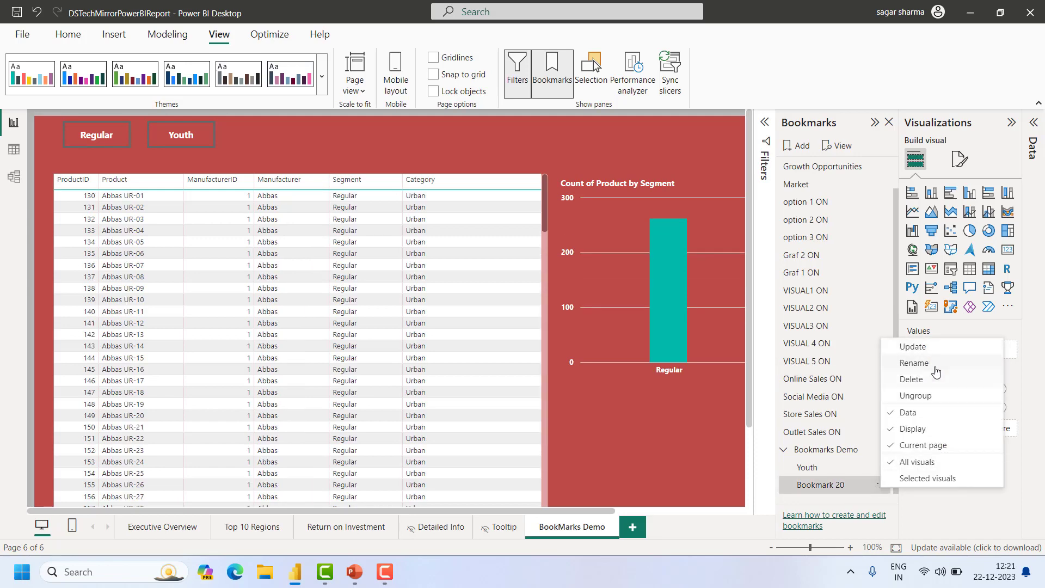
pyautogui.click(933, 363)
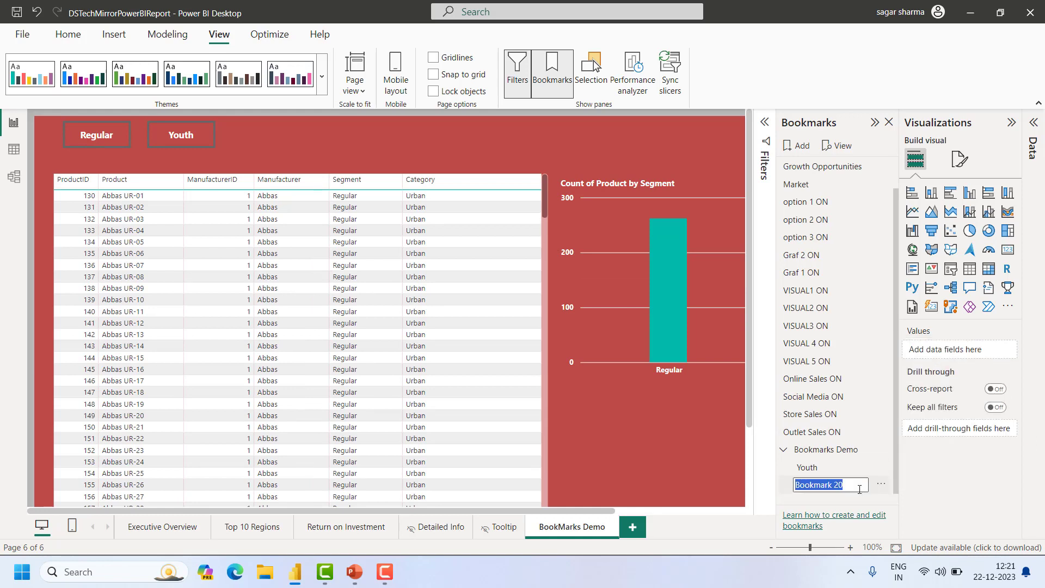
pyautogui.write('Regular')
pyautogui.press('Return')
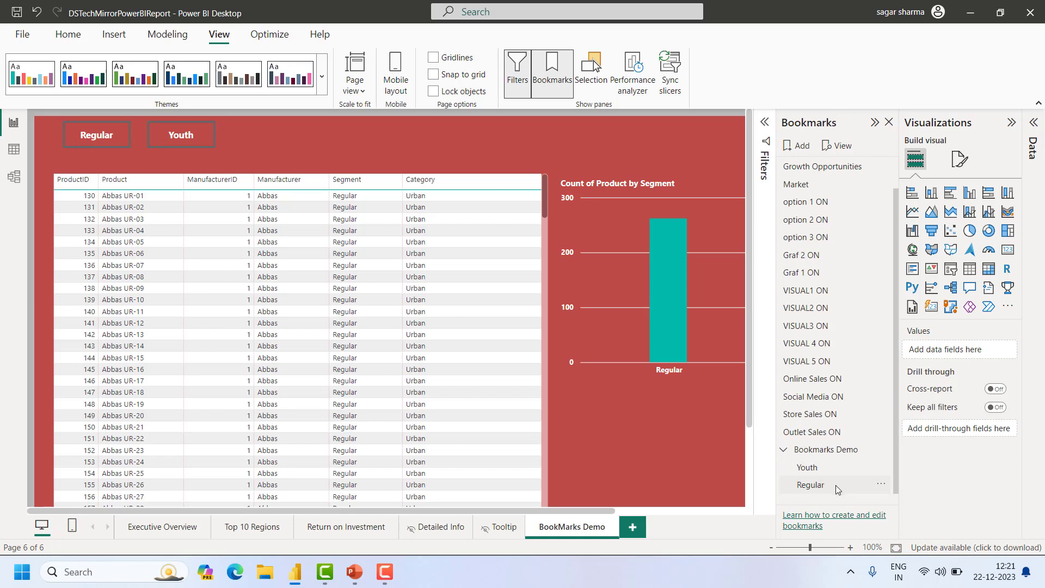
pyautogui.rightClick(836, 485)
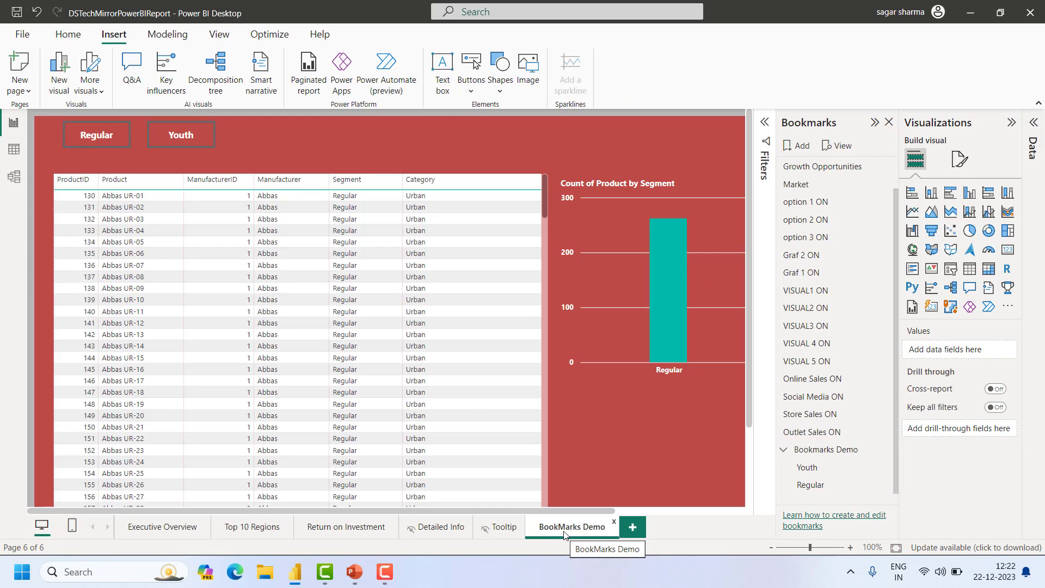
# Add a new report page after BookMarks Demo and insert a blank button on it
pyautogui.click(632, 526)
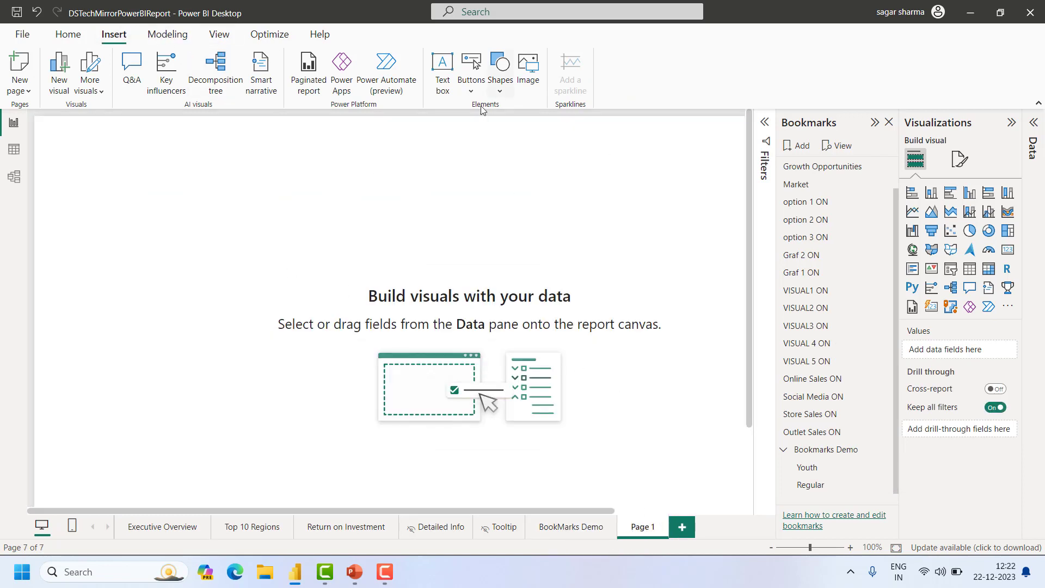
pyautogui.click(471, 86)
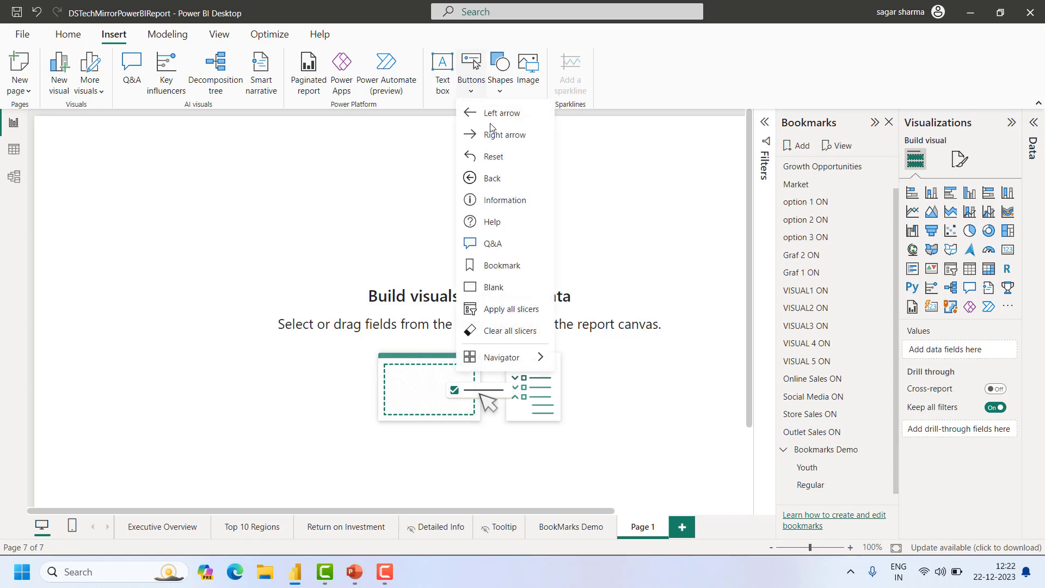
pyautogui.click(495, 287)
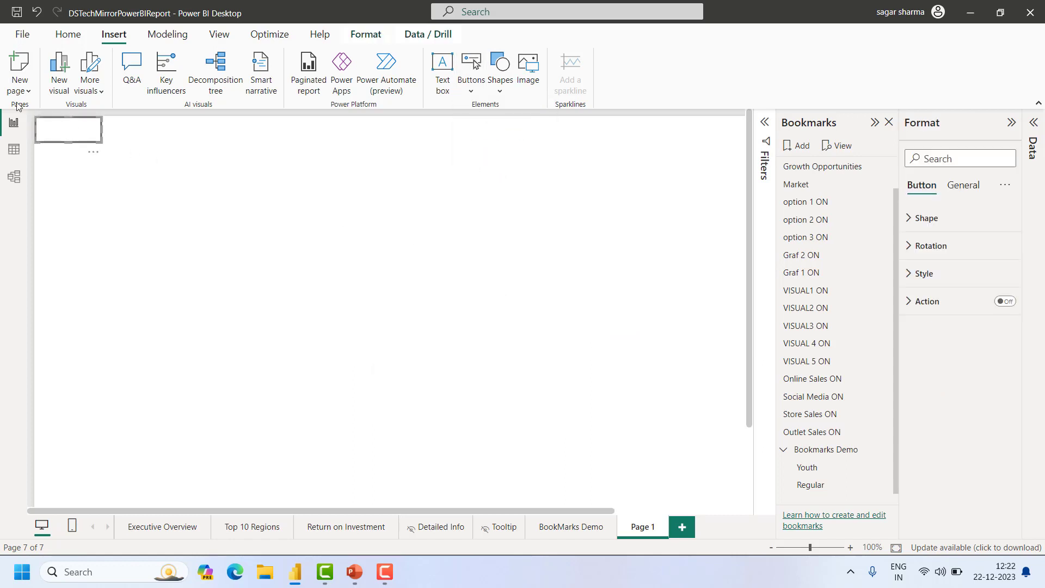
# Turn on the new button's text in its style settings and set it to Regular
pyautogui.click(915, 301)
pyautogui.click(915, 274)
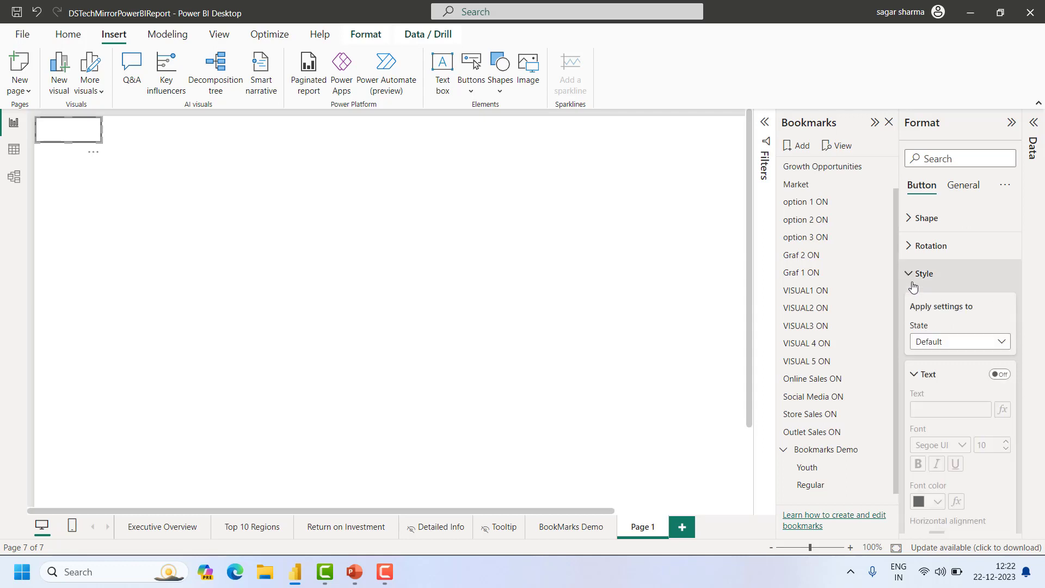
pyautogui.click(1000, 374)
pyautogui.click(936, 413)
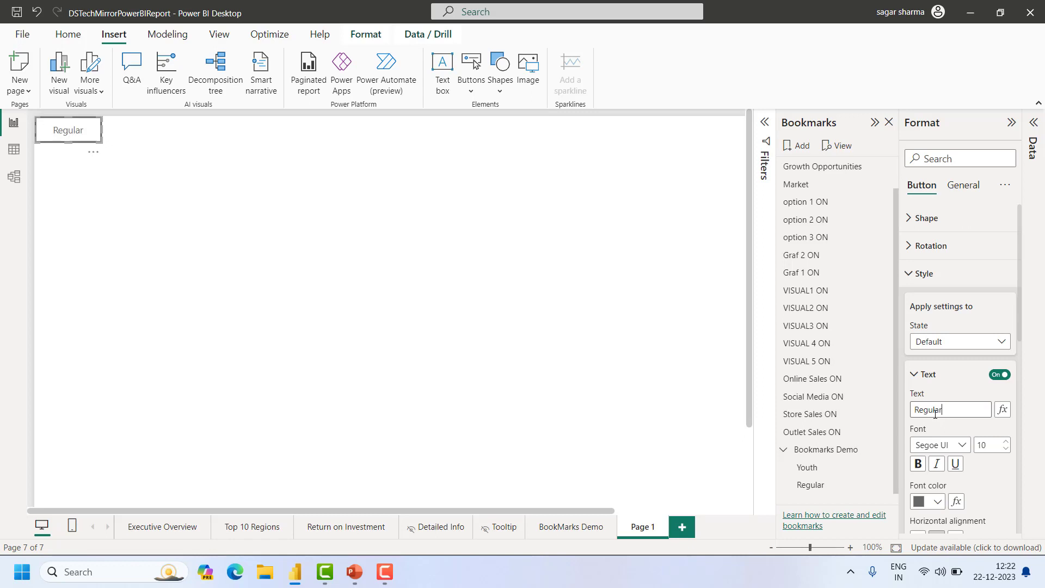
pyautogui.click(920, 381)
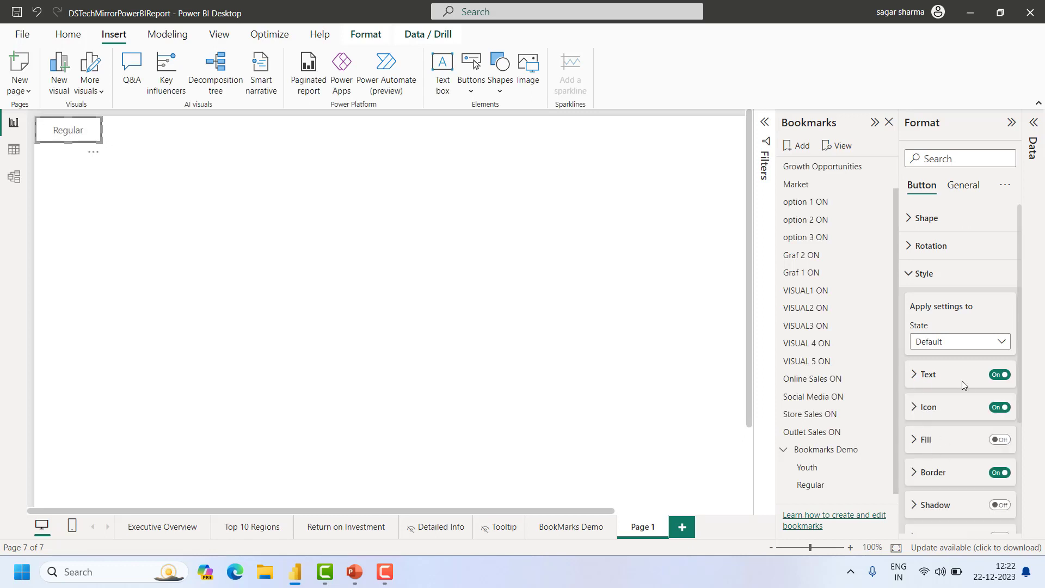
# Turn on the new button's action with type Bookmark and link it to the Regular bookmark
pyautogui.click(920, 273)
pyautogui.click(1005, 302)
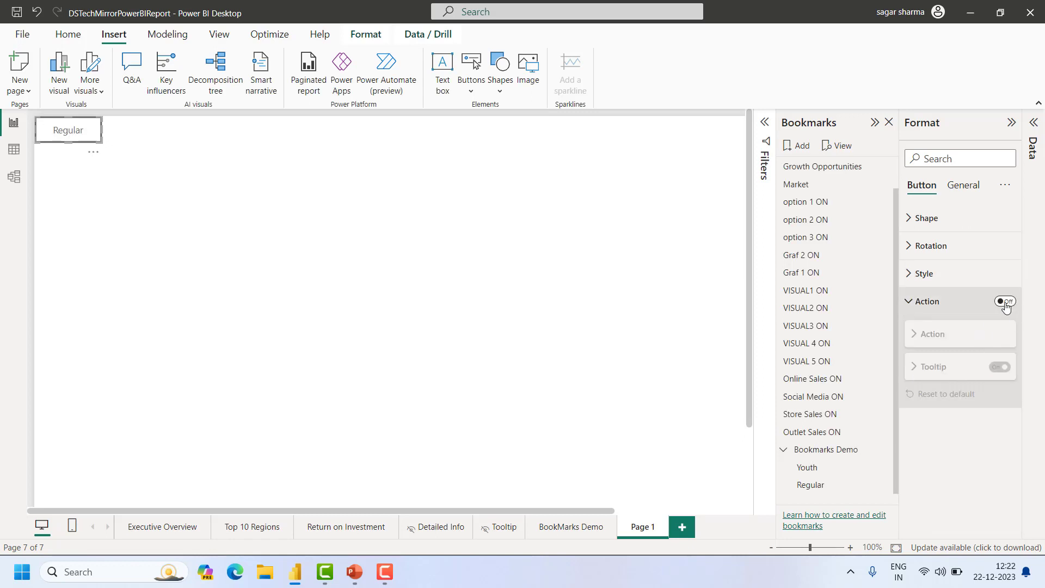
pyautogui.click(925, 336)
pyautogui.click(932, 370)
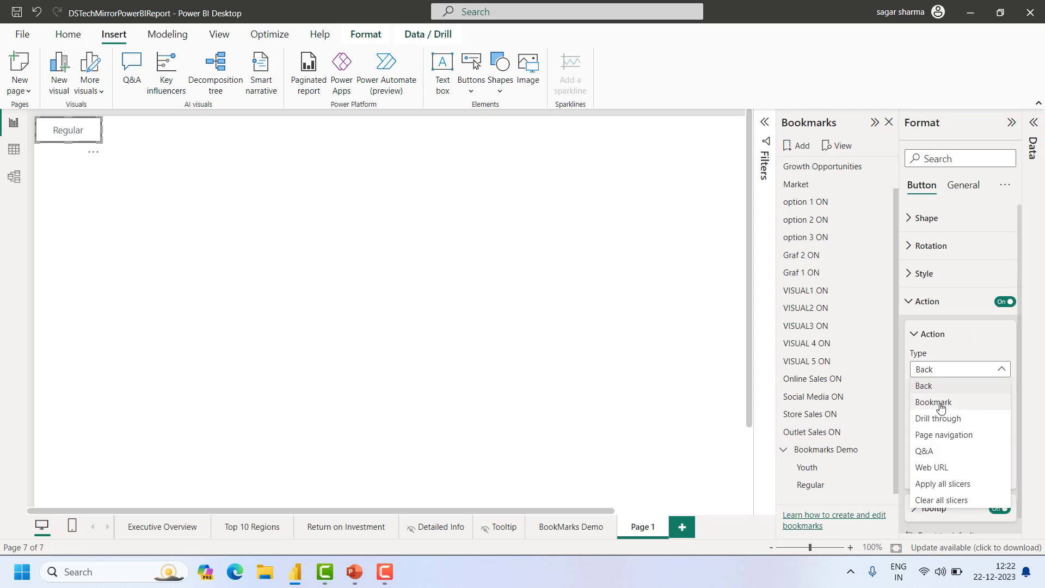
pyautogui.click(940, 402)
pyautogui.click(1001, 404)
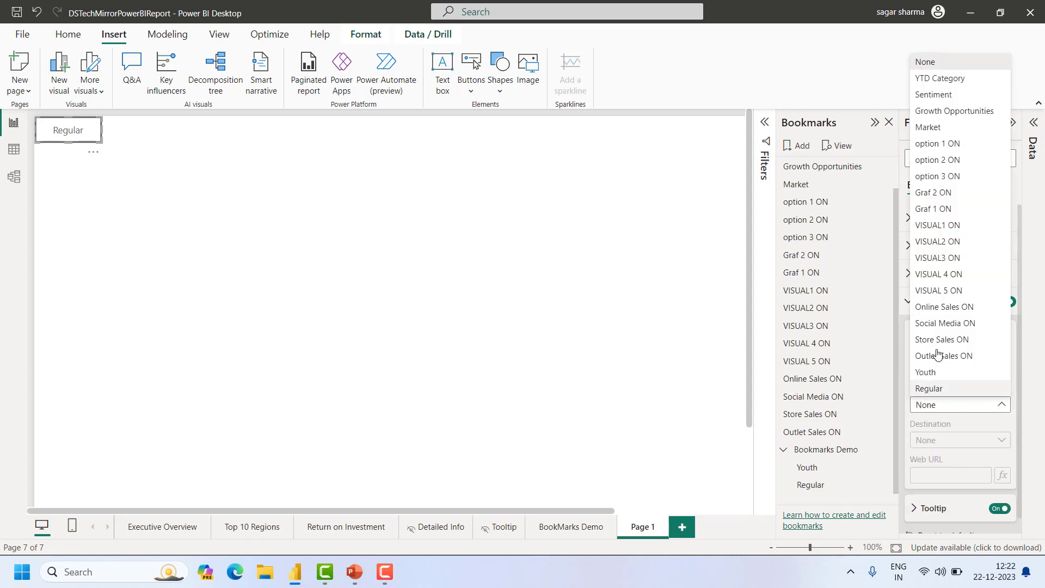
pyautogui.click(942, 389)
pyautogui.click(916, 334)
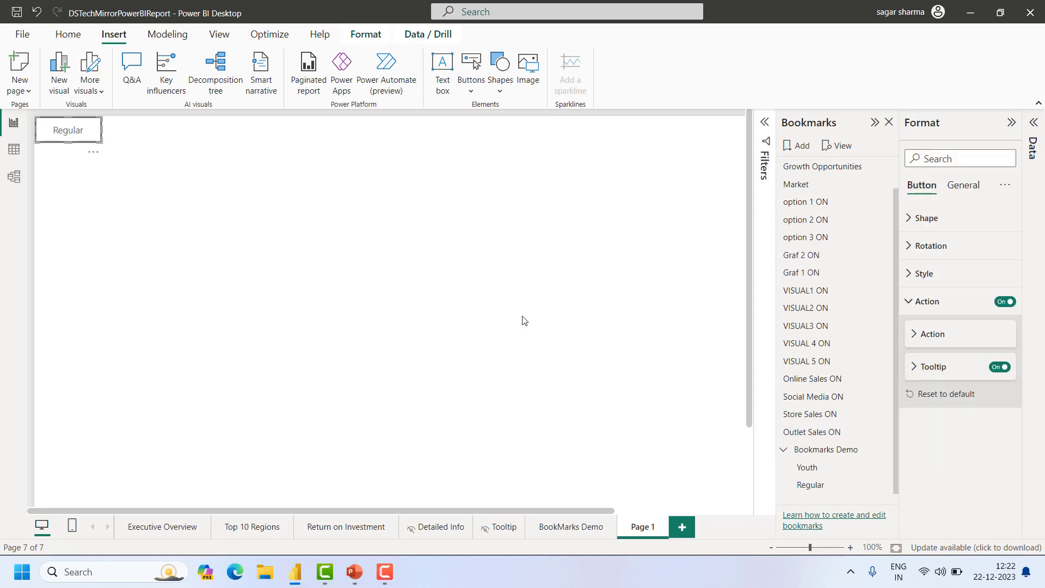
pyautogui.click(496, 343)
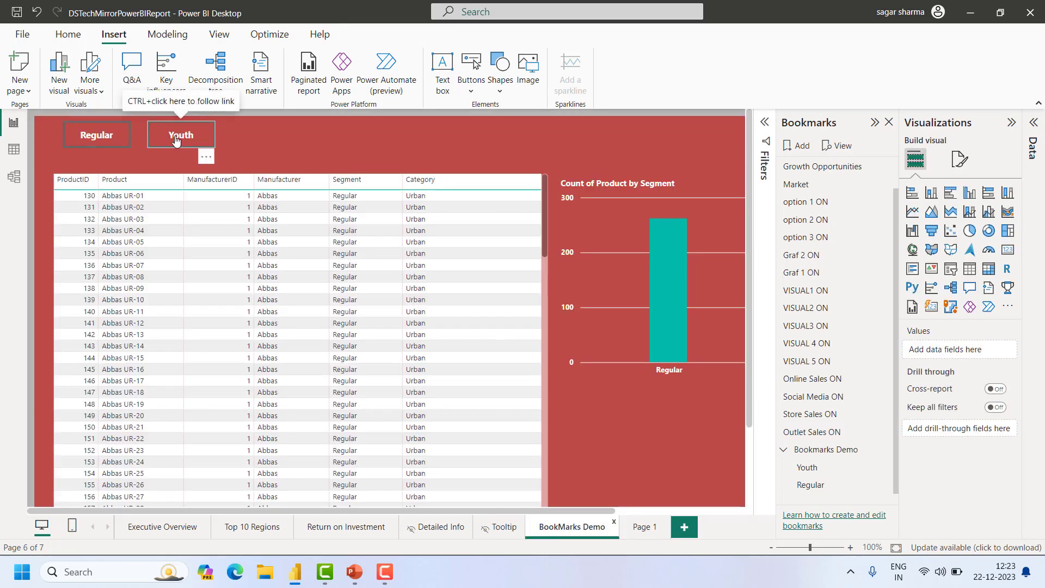
# Follow the Youth button on the BookMarks Demo page and the Regular button on Page 1 to test cross-page bookmark navigation
pyautogui.click(181, 136)
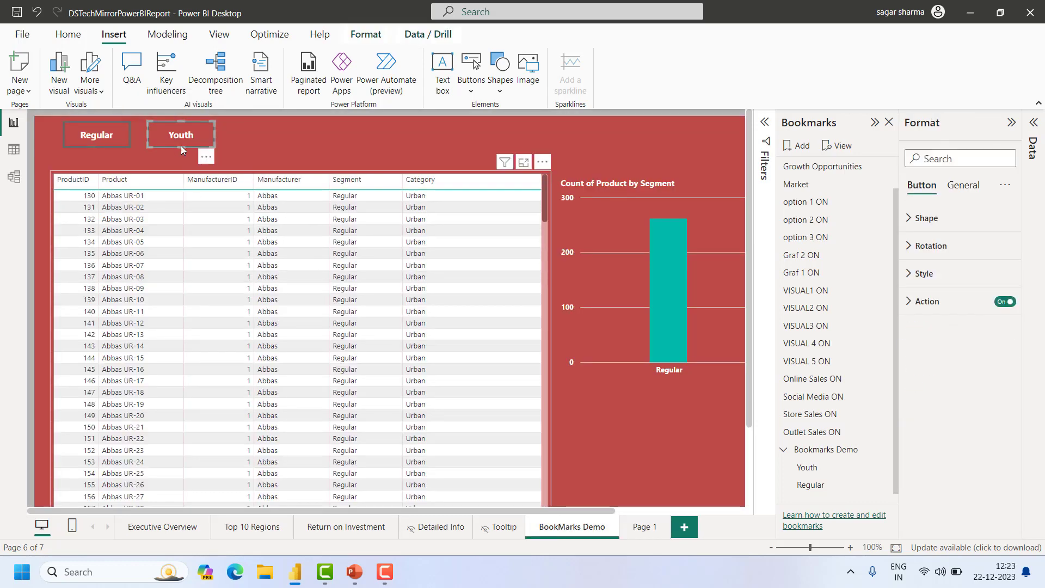
pyautogui.keyDown('ctrl'); pyautogui.click(181, 146); pyautogui.keyUp('ctrl')
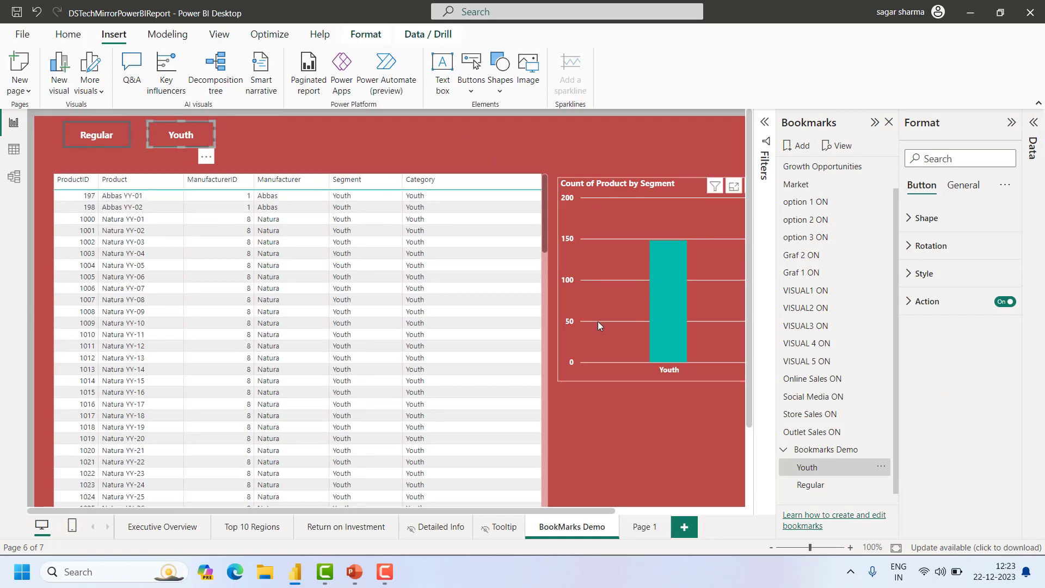
pyautogui.click(646, 527)
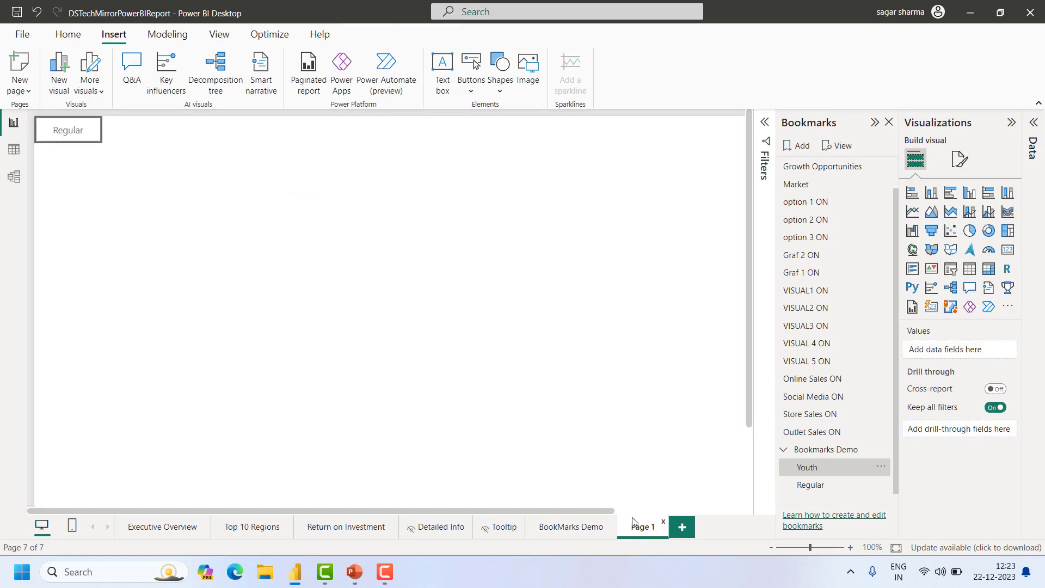
pyautogui.keyDown('ctrl'); pyautogui.click(71, 135); pyautogui.keyUp('ctrl')
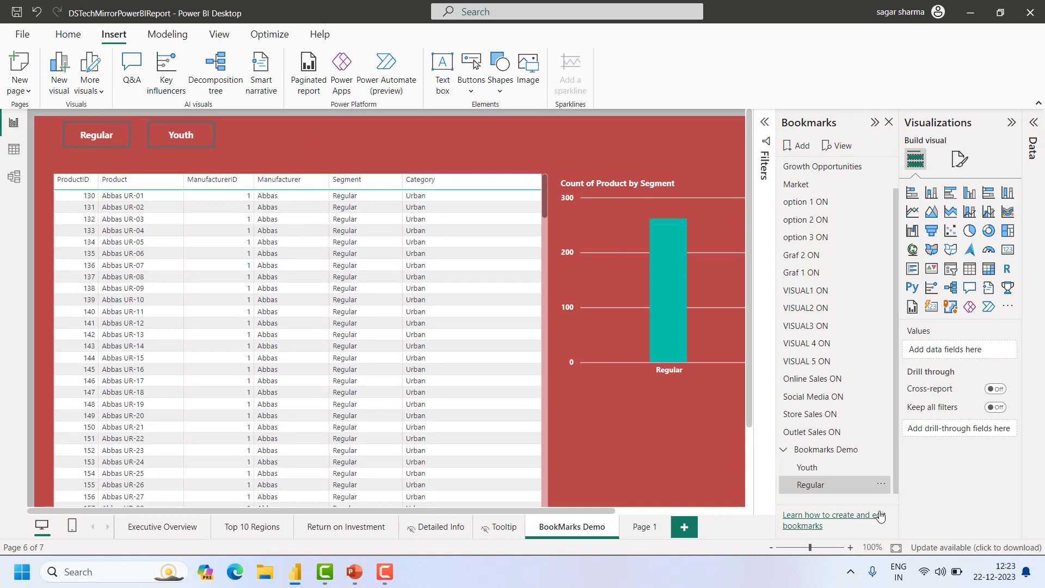
# Turn off the Current page option of the Regular bookmark and reopen its options to check the setting
pyautogui.click(881, 484)
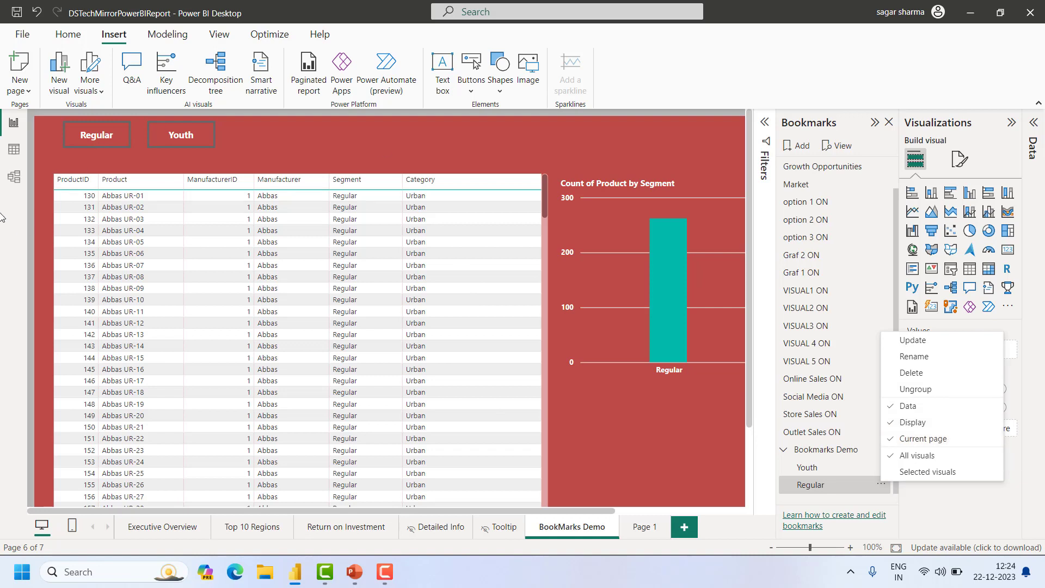
pyautogui.click(909, 439)
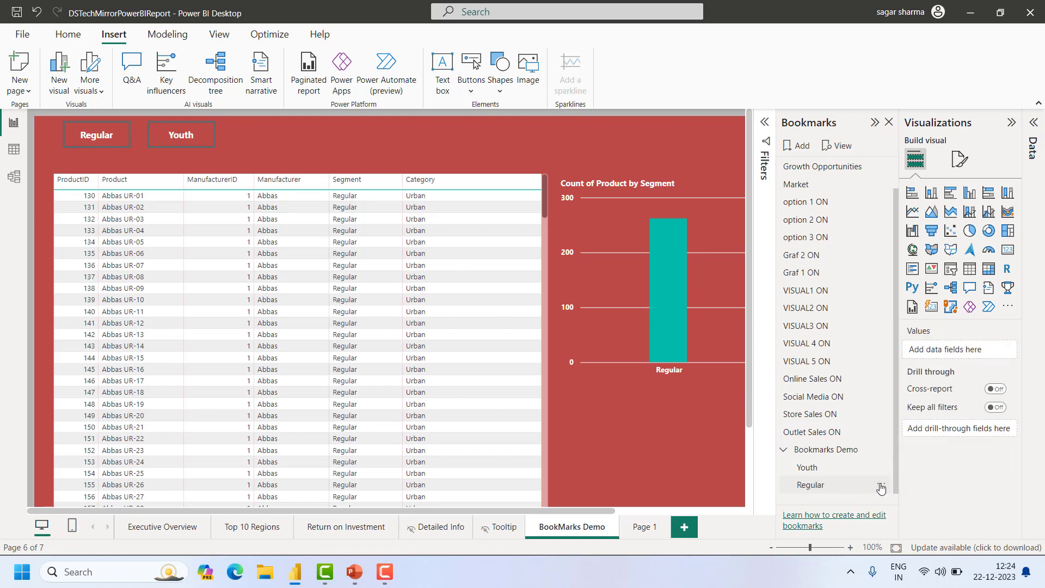
pyautogui.click(881, 484)
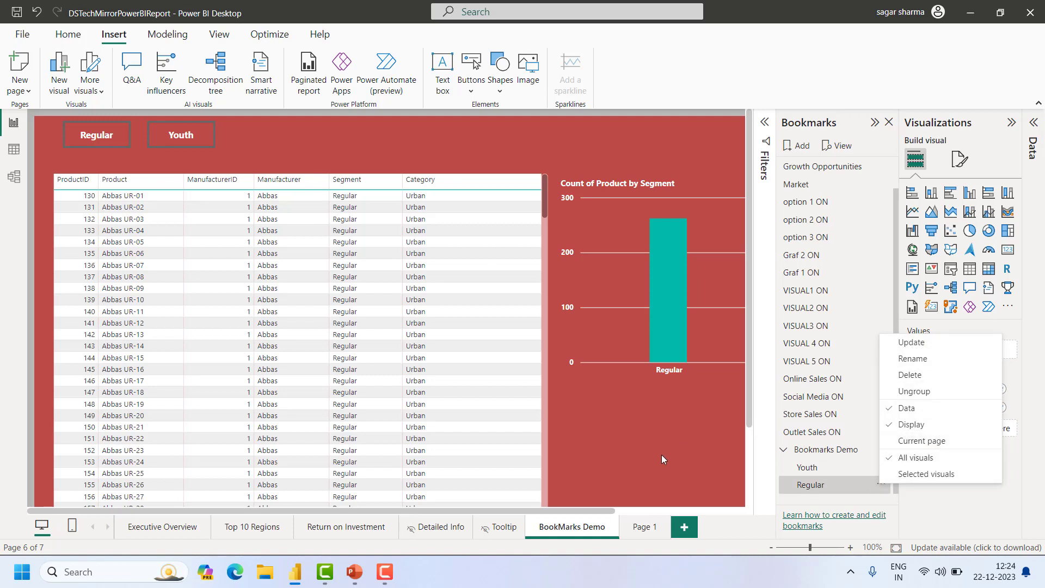
# Follow the Youth button on the BookMarks Demo page and the Regular button on Page 1, and return to BookMarks Demo to compare
pyautogui.scroll(-1, 661, 462)
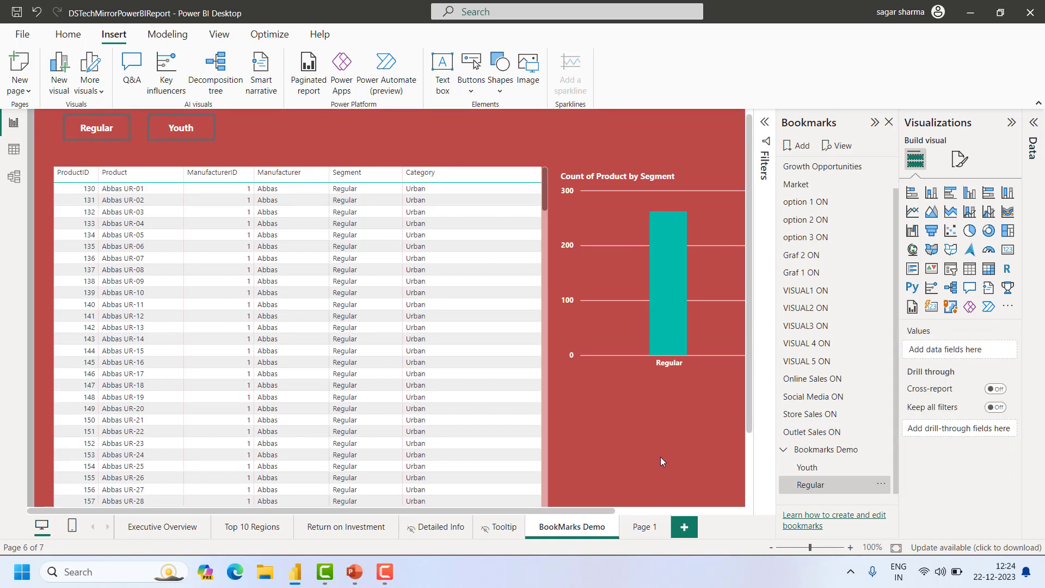
pyautogui.keyDown('ctrl'); pyautogui.click(175, 130); pyautogui.keyUp('ctrl')
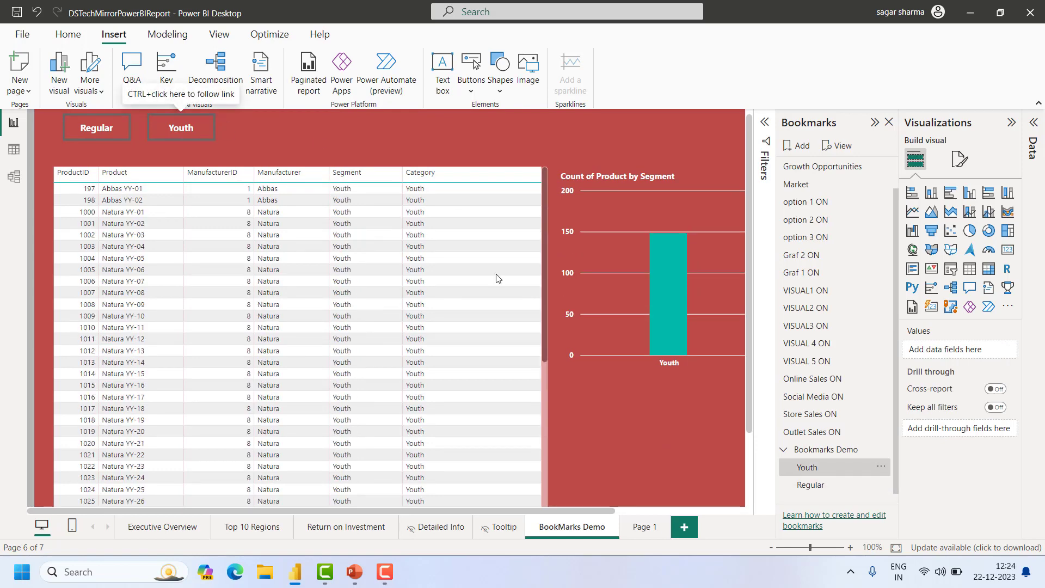
pyautogui.click(644, 528)
pyautogui.hotkey('ctrl', 'v')
pyautogui.click(68, 124)
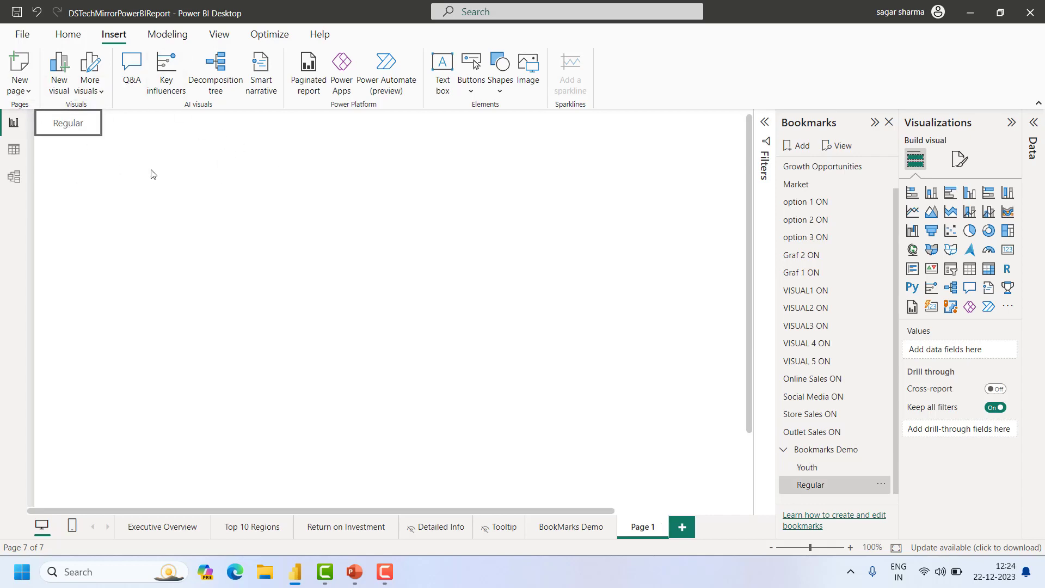
pyautogui.click(577, 528)
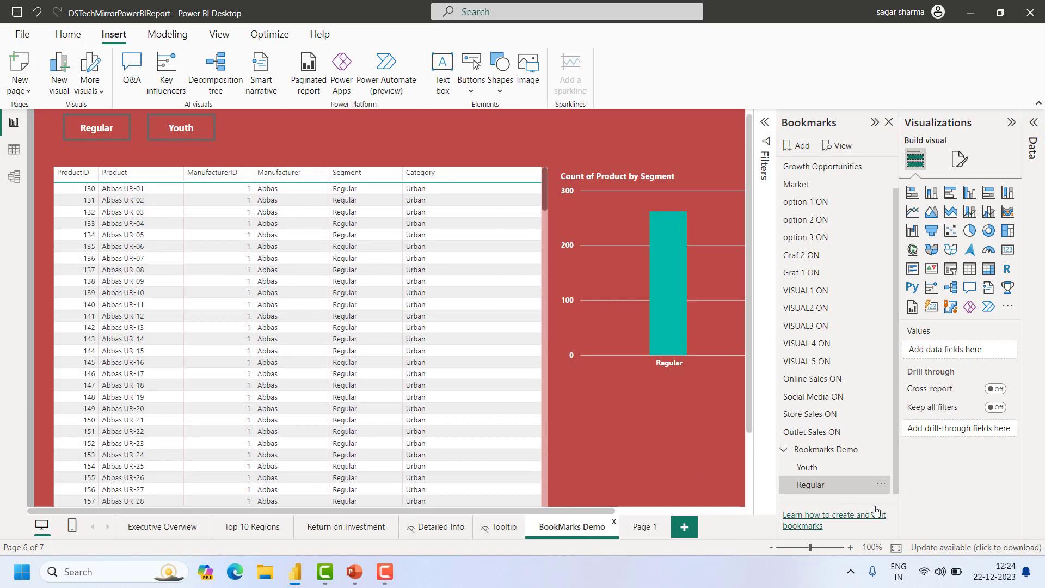
# Turn the Current page option of the Regular bookmark back on and reopen its options to check the setting
pyautogui.click(881, 484)
pyautogui.click(914, 448)
pyautogui.click(880, 484)
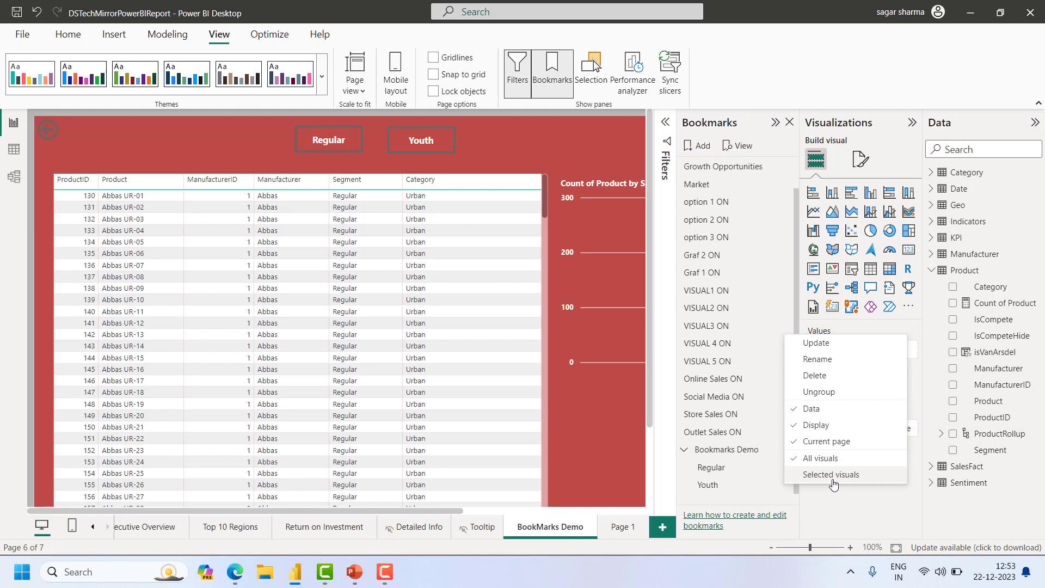
# Show the Selection pane beside the bookmarks and review the Regular bookmark's data, display, page and visuals options
pyautogui.scroll(-1, 603, 438)
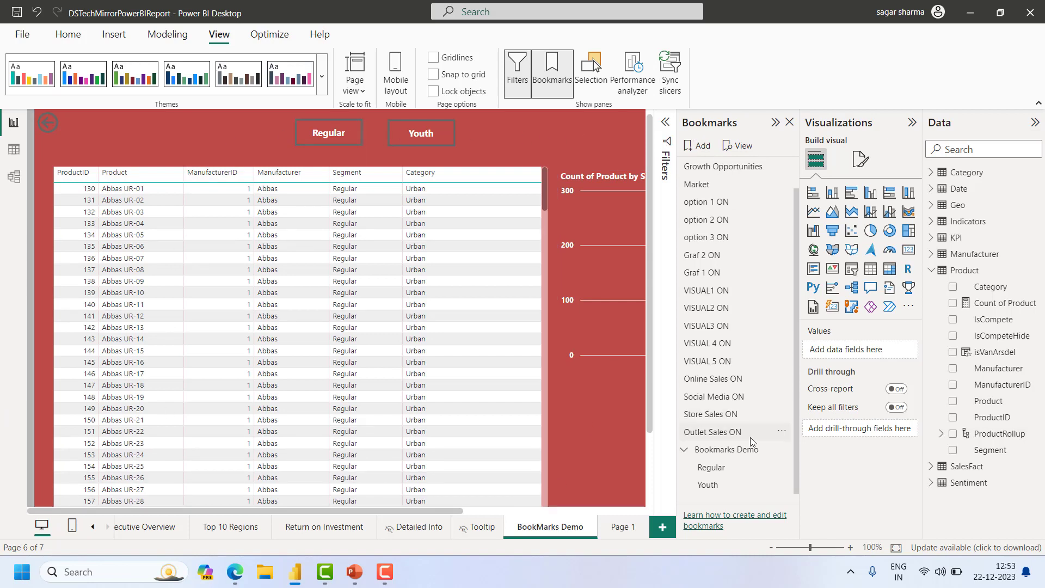
pyautogui.click(592, 66)
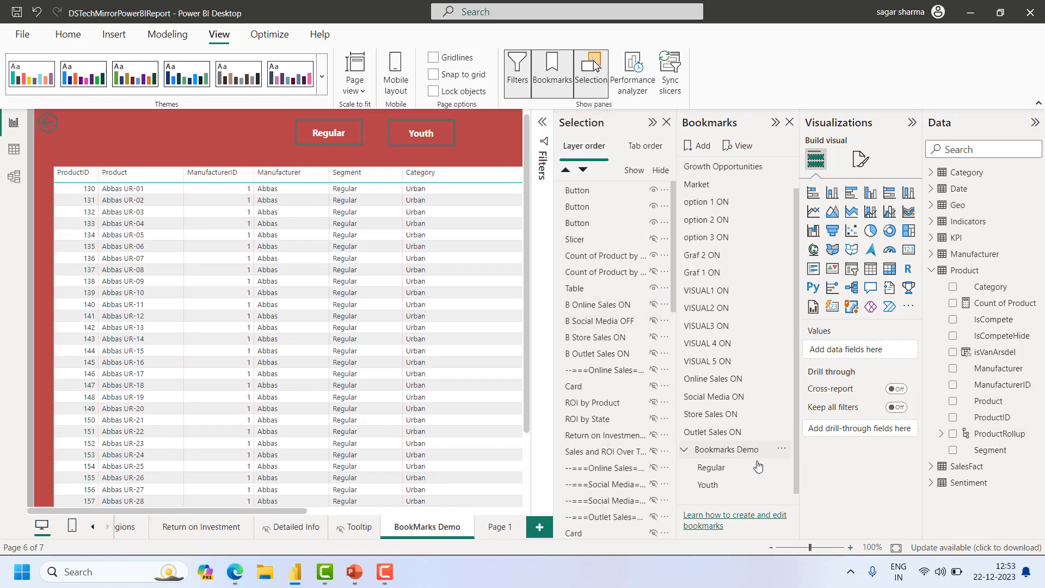
pyautogui.click(784, 467)
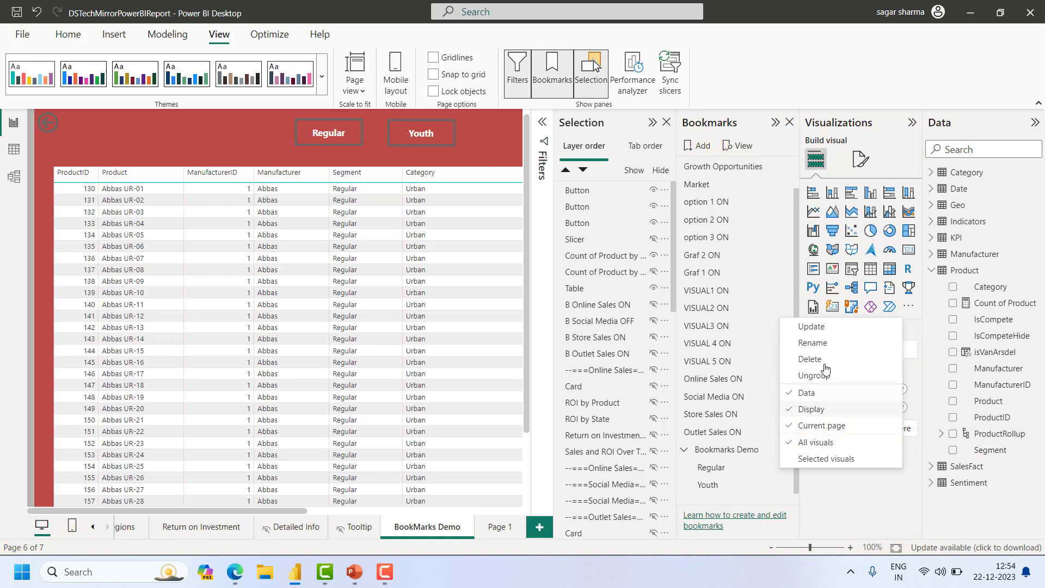
pyautogui.click(769, 53)
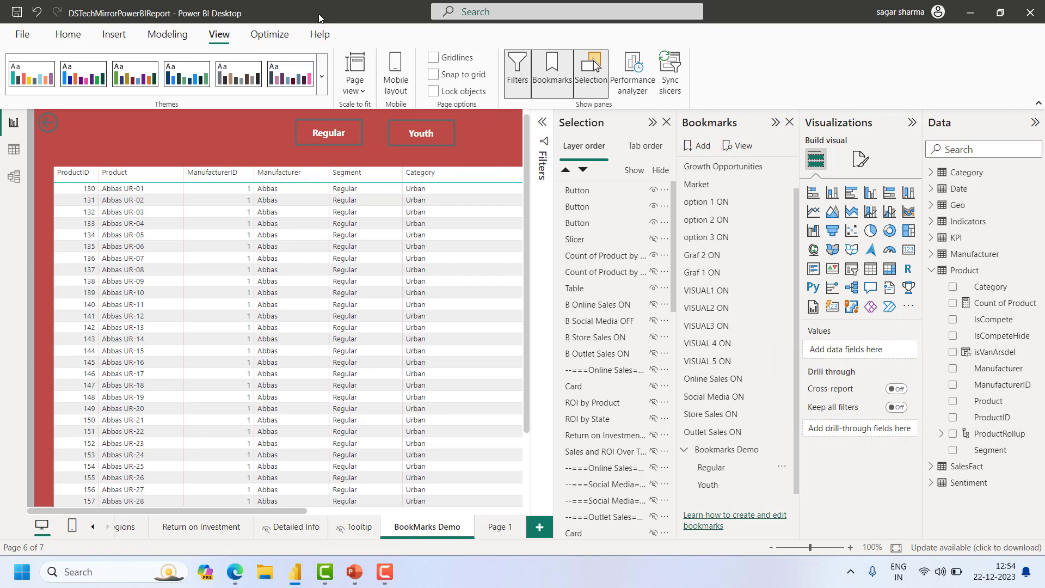
# Review the insertable button types and inspect the Regular button's action type and linked bookmark
pyautogui.click(112, 37)
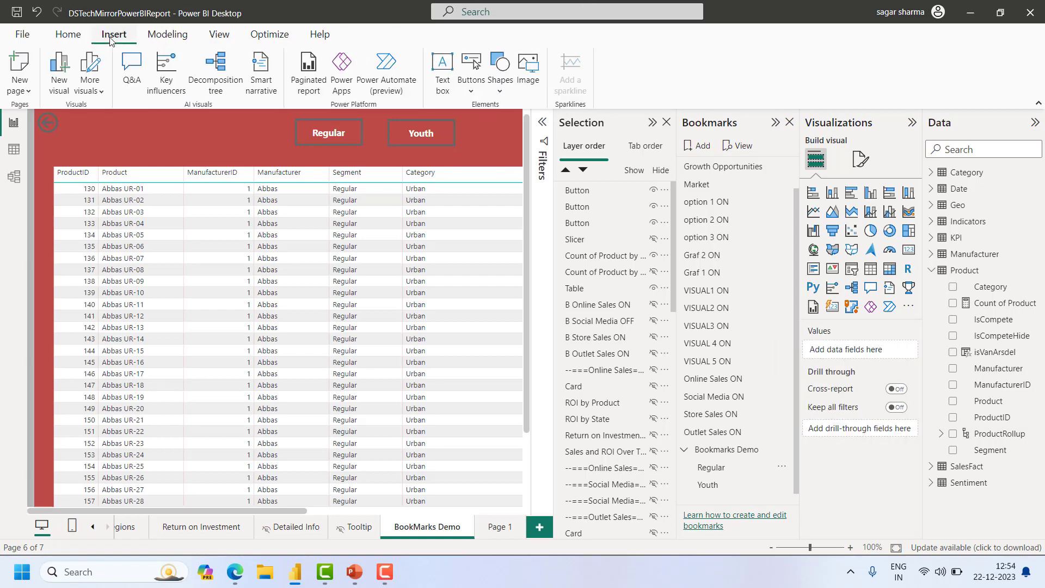
pyautogui.click(471, 88)
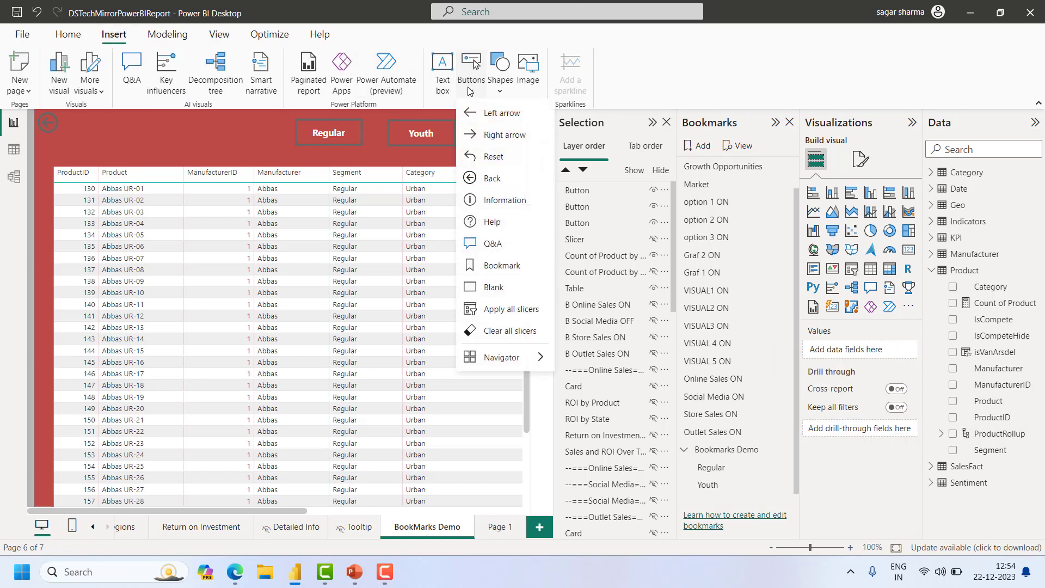
pyautogui.click(496, 288)
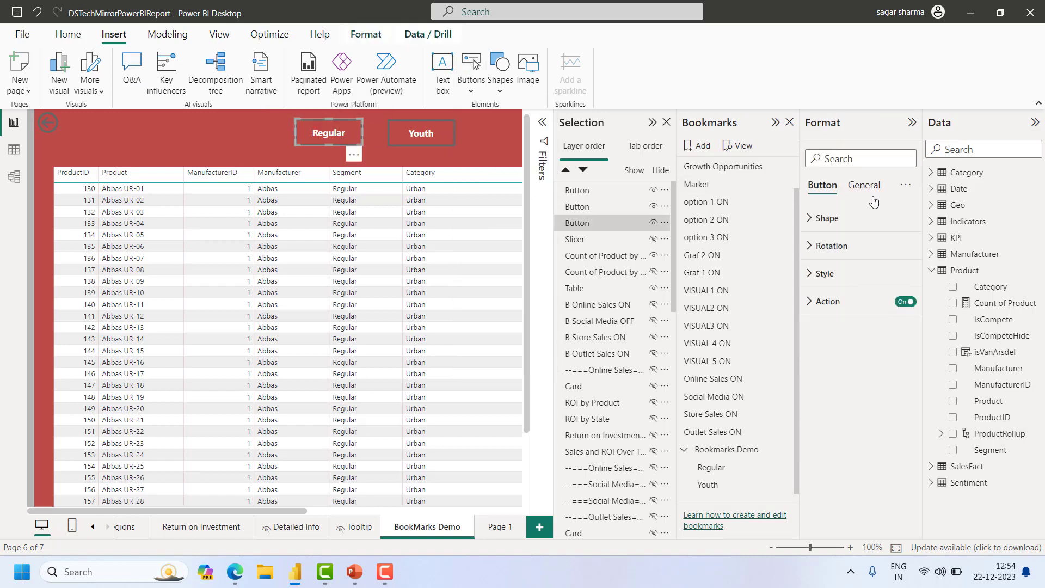
pyautogui.click(812, 302)
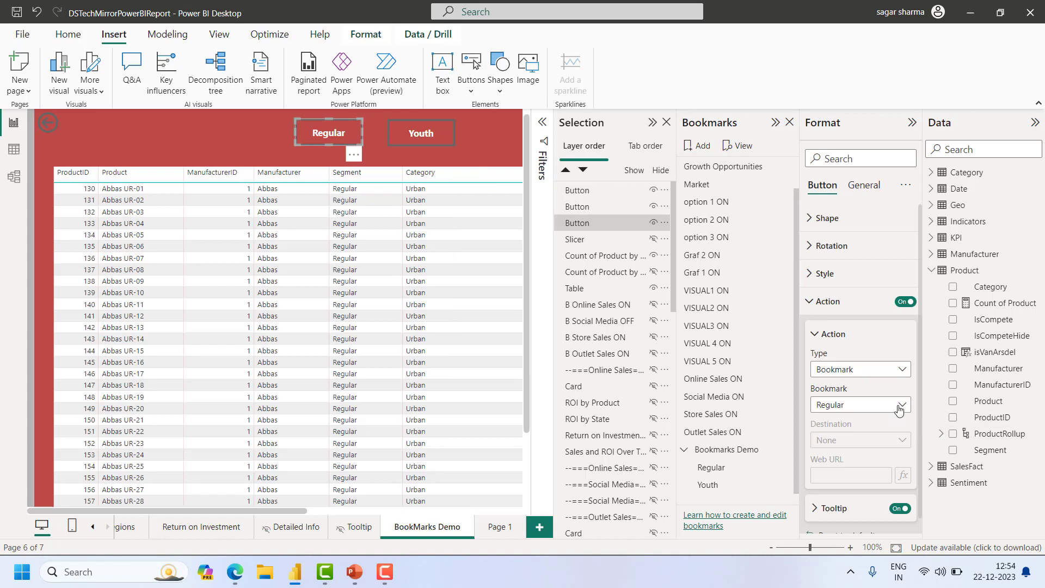
pyautogui.click(902, 369)
pyautogui.click(901, 369)
pyautogui.click(179, 132)
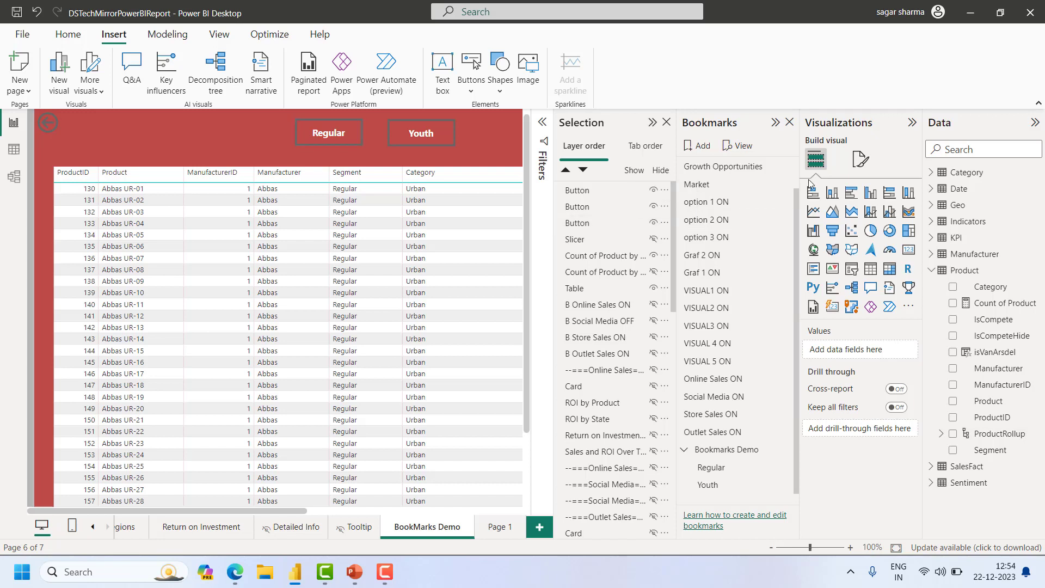
# Browse past Top 10 Regions to the Return on Investment page and clear the side panes to enlarge the canvas
pyautogui.click(93, 526)
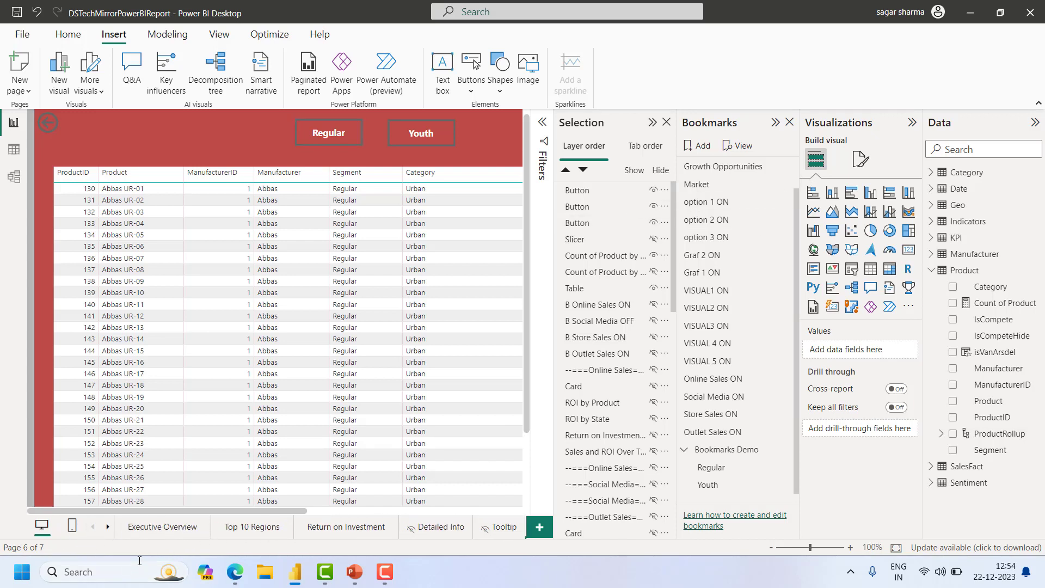
pyautogui.click(267, 532)
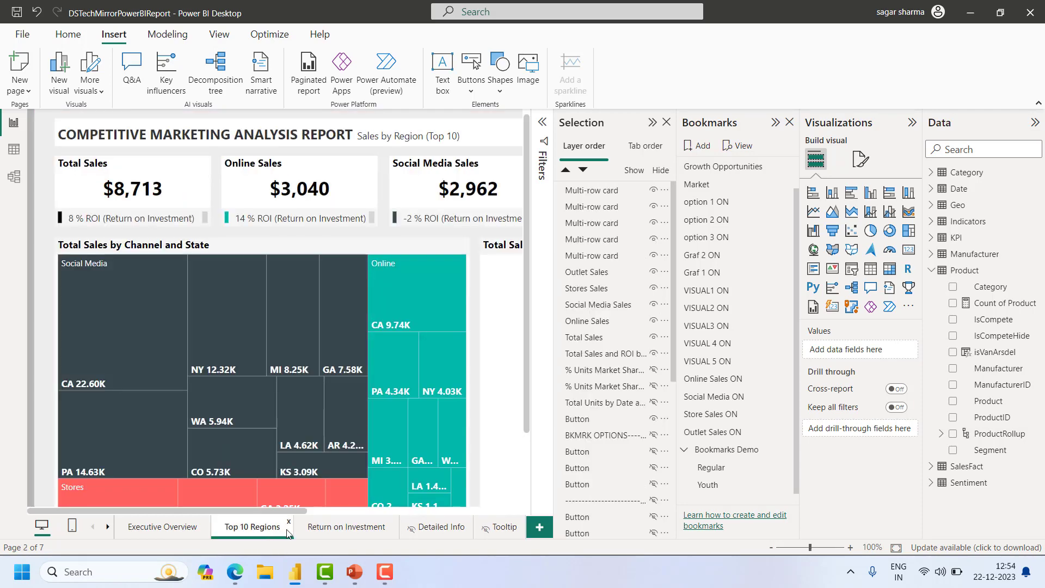
pyautogui.click(338, 531)
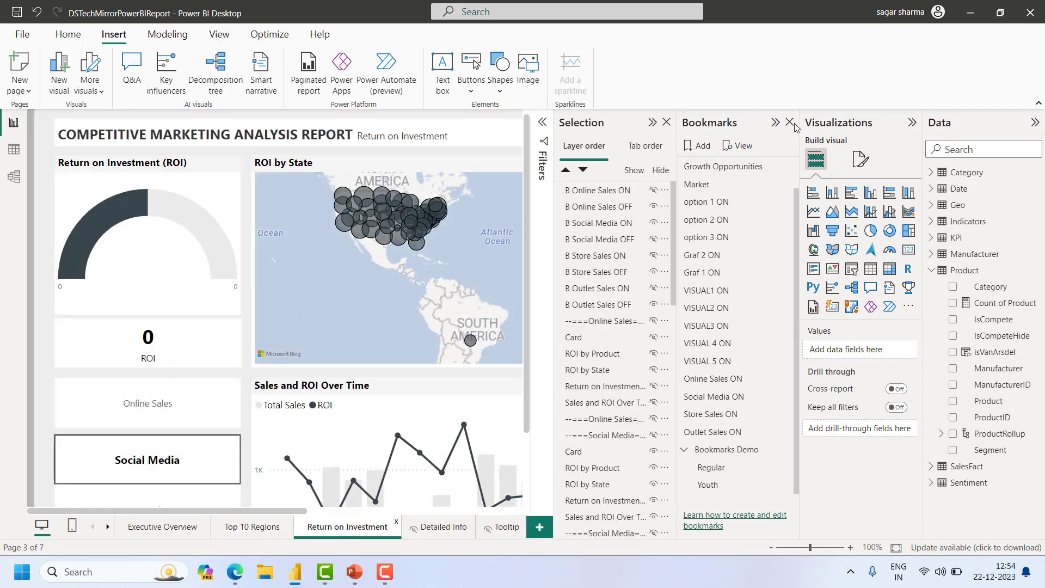
pyautogui.click(912, 122)
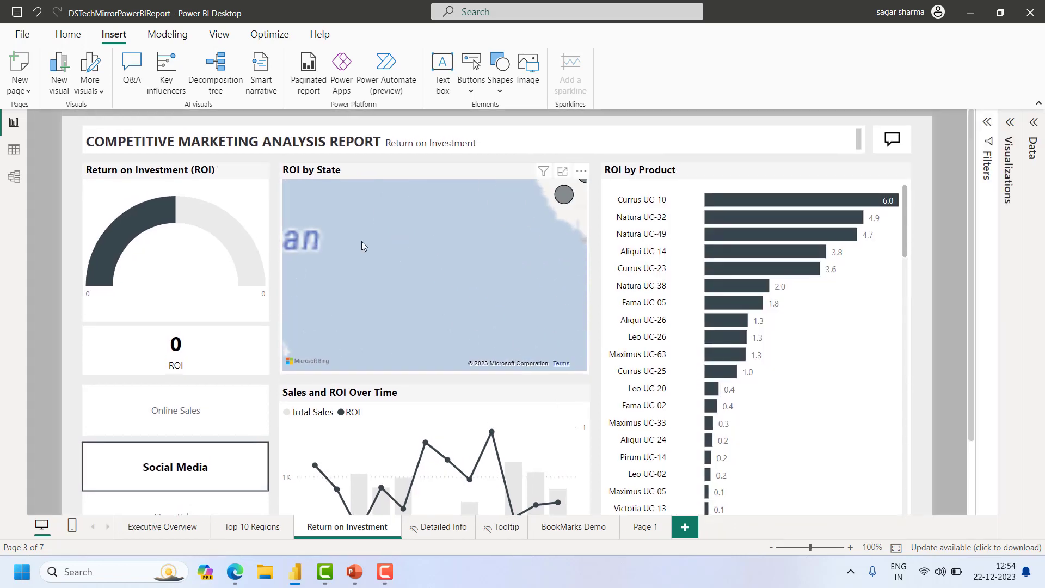
# Follow the Online Sales, Social Media, Store Sales and Outlet Sales buttons in turn, and return to the Online Sales view
pyautogui.click(161, 413)
pyautogui.keyDown('ctrl'); pyautogui.click(162, 413); pyautogui.keyUp('ctrl')
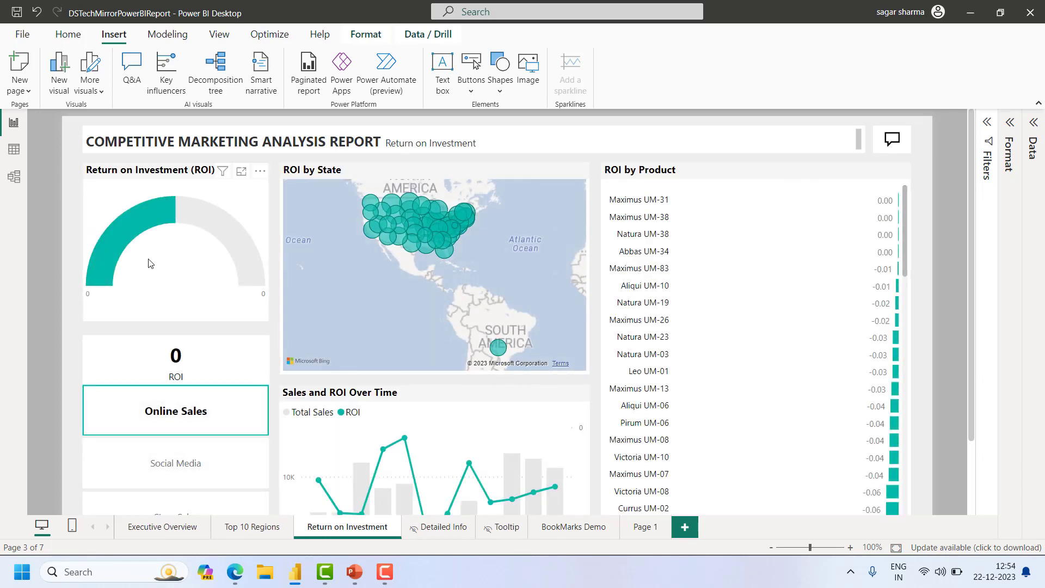
pyautogui.keyDown('ctrl'); pyautogui.click(186, 467); pyautogui.keyUp('ctrl')
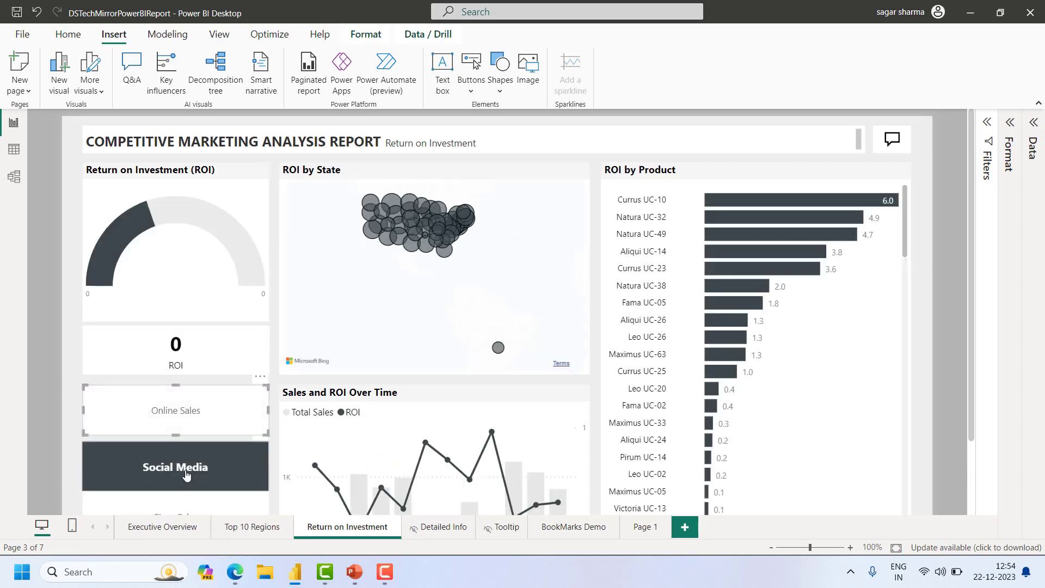
pyautogui.scroll(-2, 198, 483)
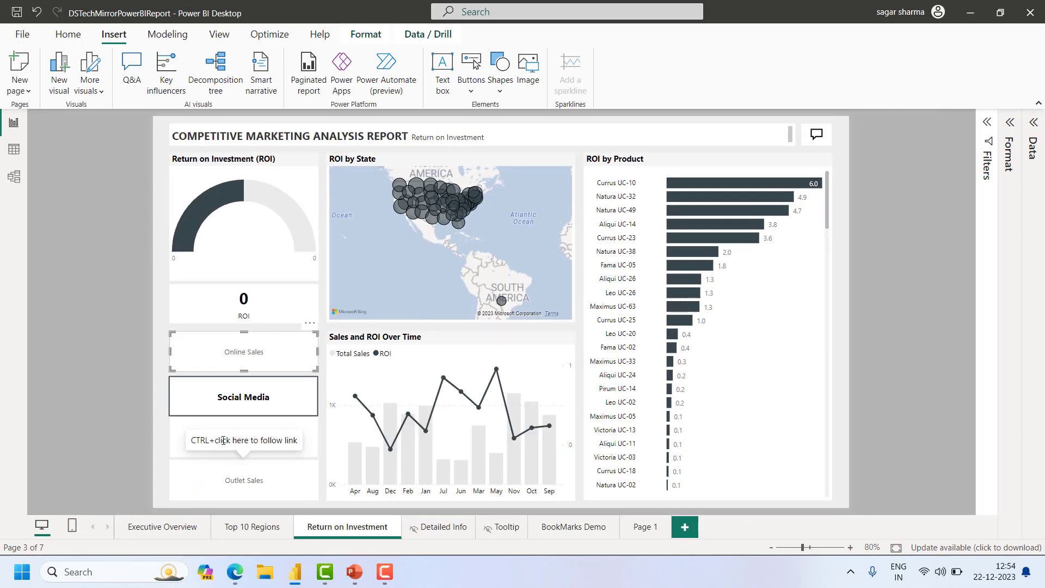
pyautogui.keyDown('ctrl'); pyautogui.click(243, 438); pyautogui.keyUp('ctrl')
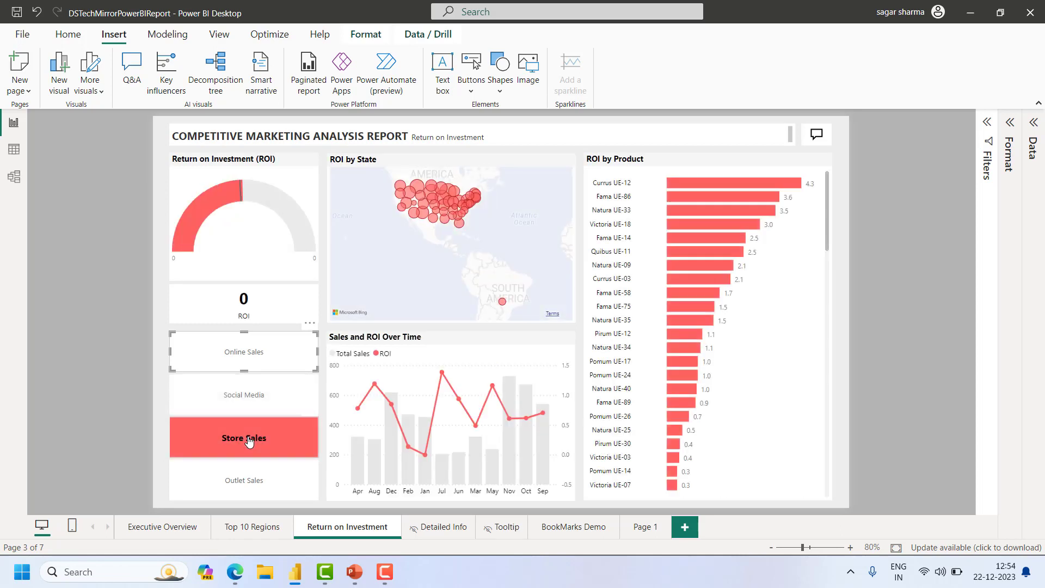
pyautogui.keyDown('ctrl'); pyautogui.click(258, 485); pyautogui.keyUp('ctrl')
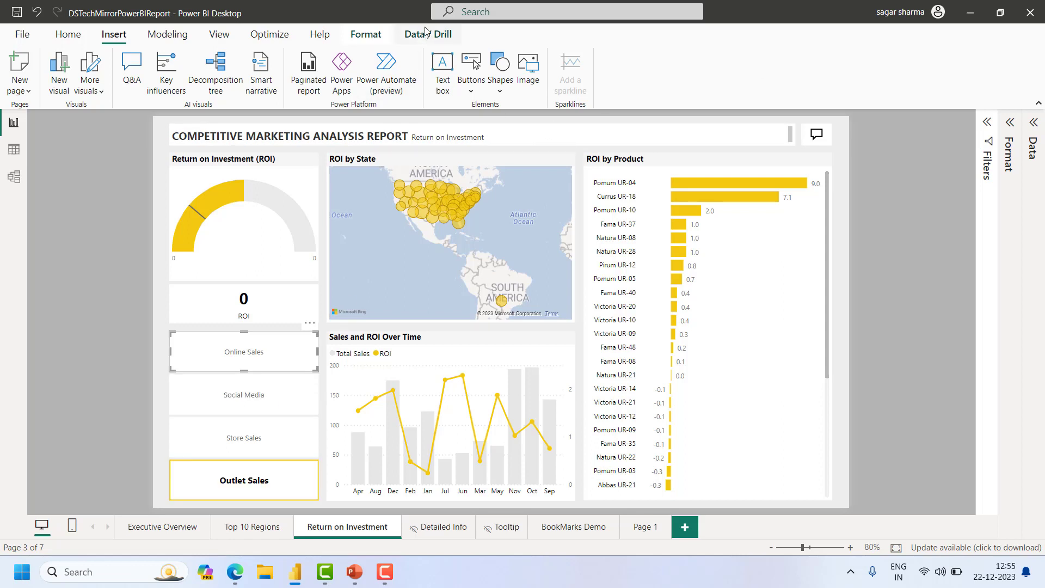
pyautogui.click(283, 354)
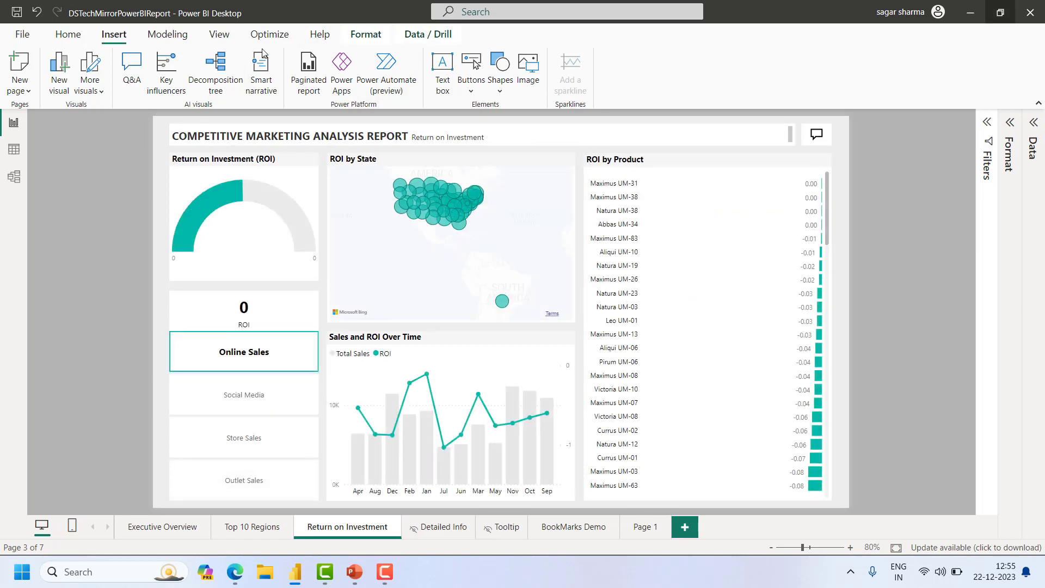
# Show the Bookmarks and Selection panes and examine the visibility of B Online Sales ON and OFF in the Online Sales view
pyautogui.click(219, 34)
pyautogui.click(551, 68)
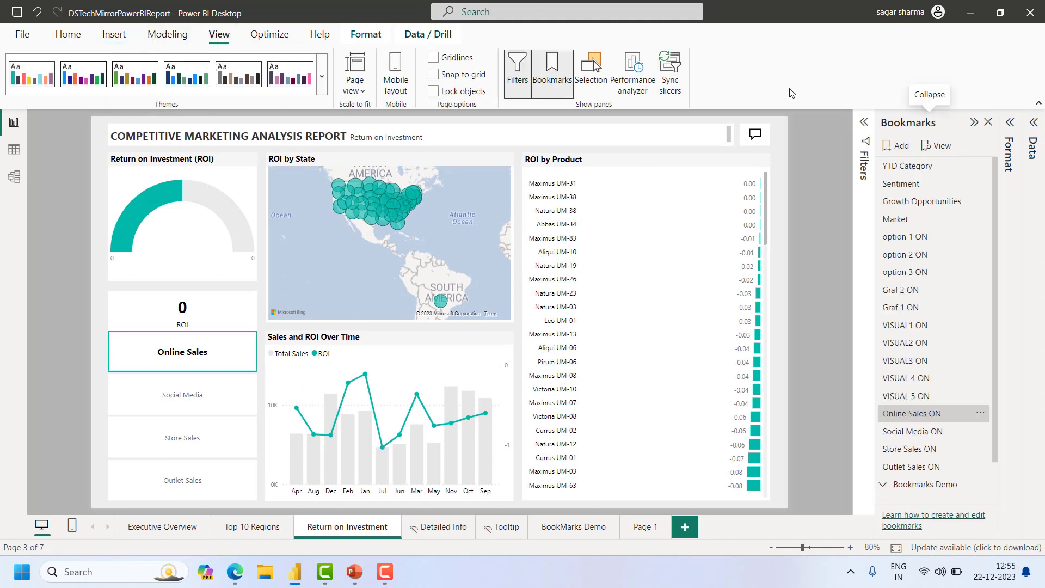
pyautogui.click(950, 419)
pyautogui.click(593, 68)
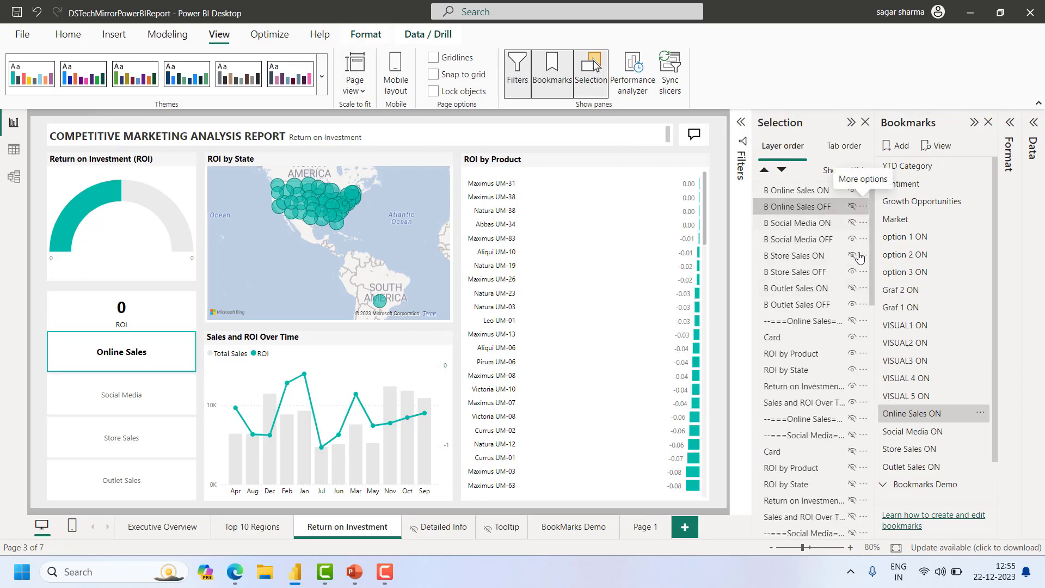
pyautogui.click(807, 194)
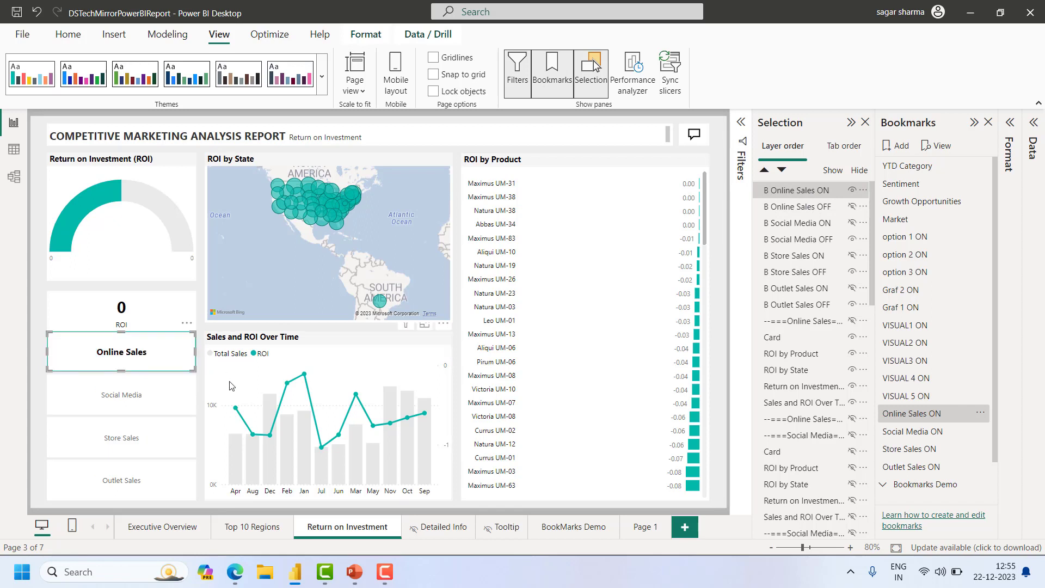
pyautogui.click(810, 212)
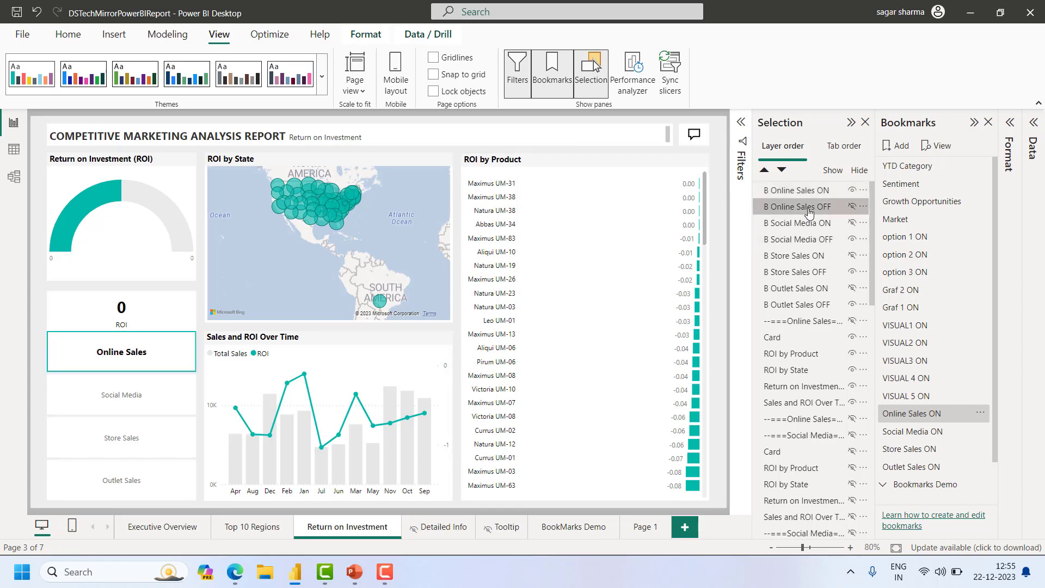
# Follow the Social Media button and check how the visibility of B Online Sales ON and OFF changes
pyautogui.keyDown('ctrl'); pyautogui.click(138, 393); pyautogui.keyUp('ctrl')
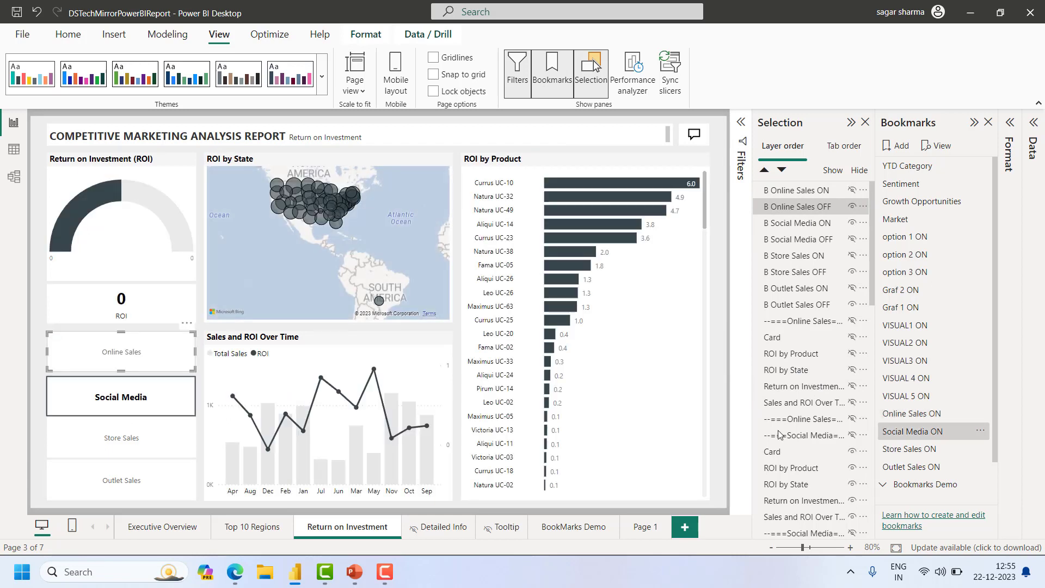
pyautogui.click(826, 191)
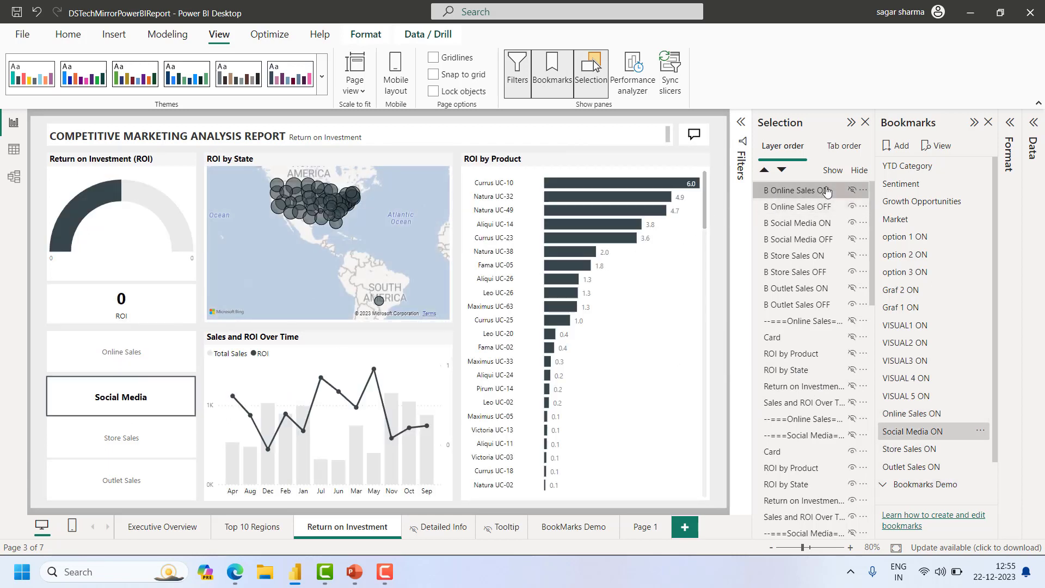
pyautogui.click(823, 208)
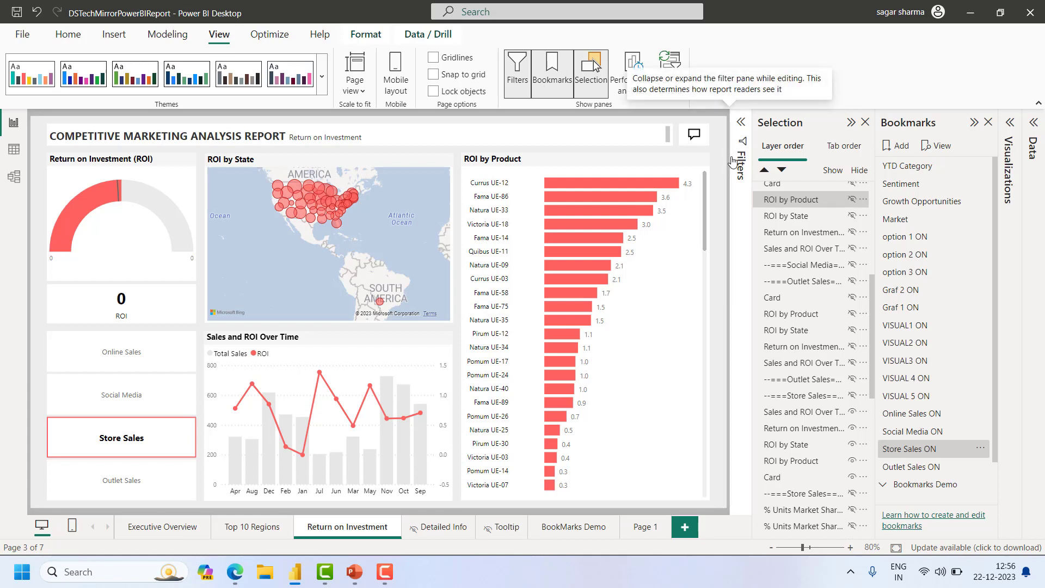
# Retest the Online Sales, Social Media, Store Sales and Outlet Sales buttons one after another with the Selection and Bookmarks panes shown
pyautogui.keyDown('ctrl'); pyautogui.click(154, 353); pyautogui.keyUp('ctrl')
pyautogui.keyDown('ctrl'); pyautogui.click(147, 388); pyautogui.keyUp('ctrl')
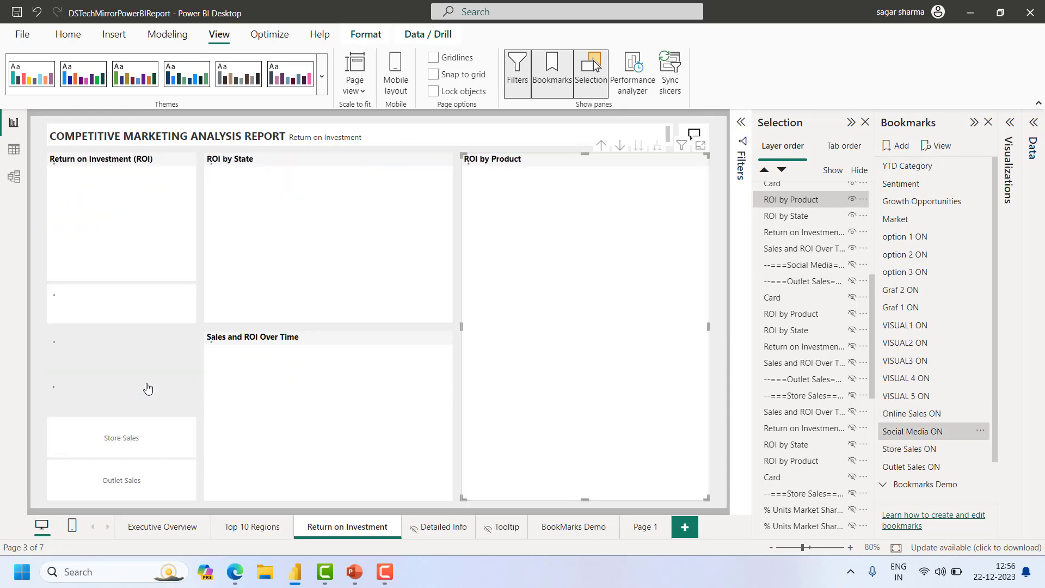
pyautogui.keyDown('ctrl'); pyautogui.click(151, 433); pyautogui.keyUp('ctrl')
pyautogui.keyDown('ctrl'); pyautogui.click(157, 477); pyautogui.keyUp('ctrl')
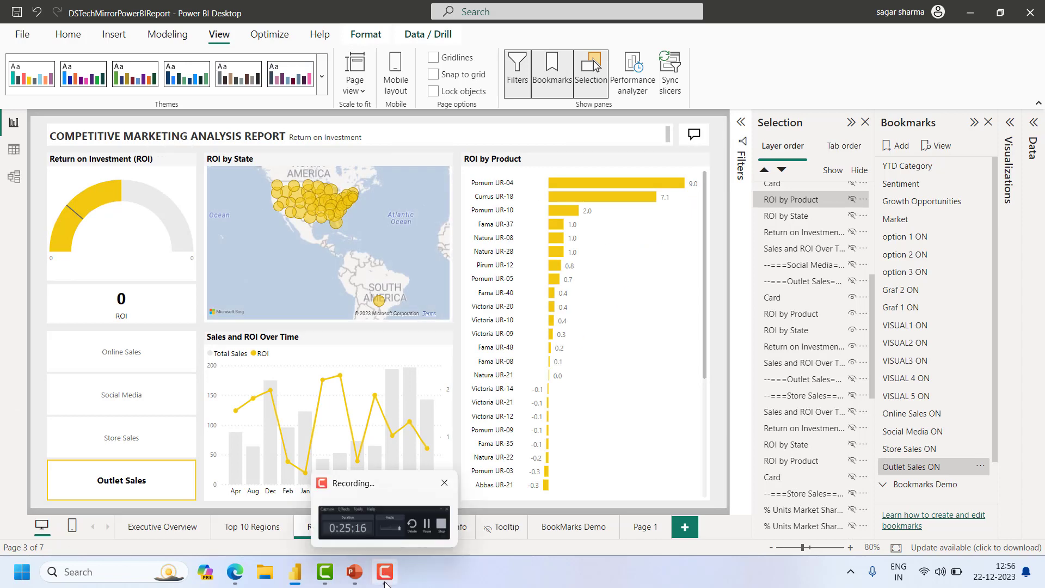
# Switch to PowerPoint and start the slide show from the current closing slide
pyautogui.click(355, 572)
pyautogui.hotkey('shift', 'F5')
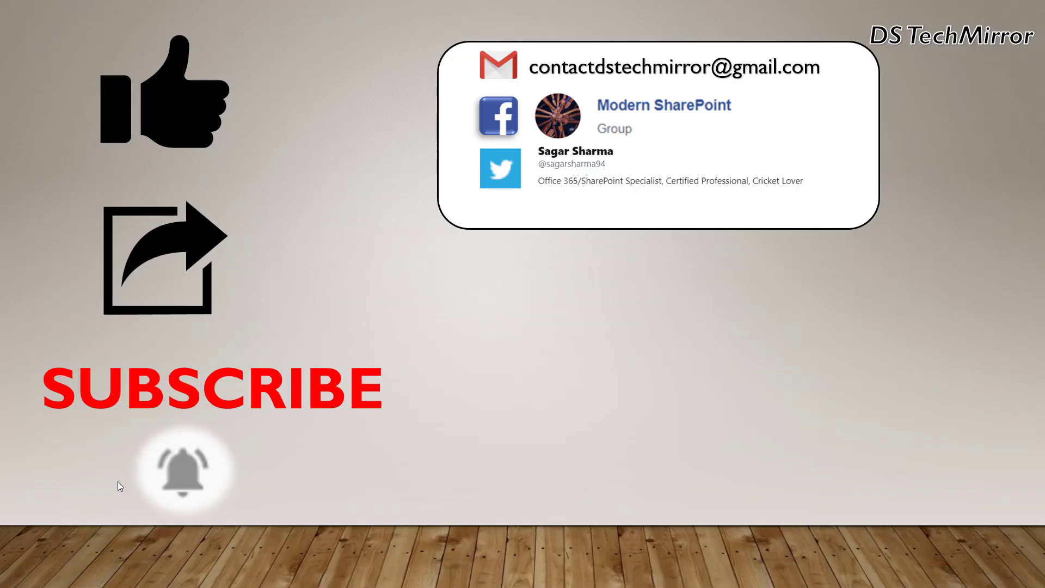